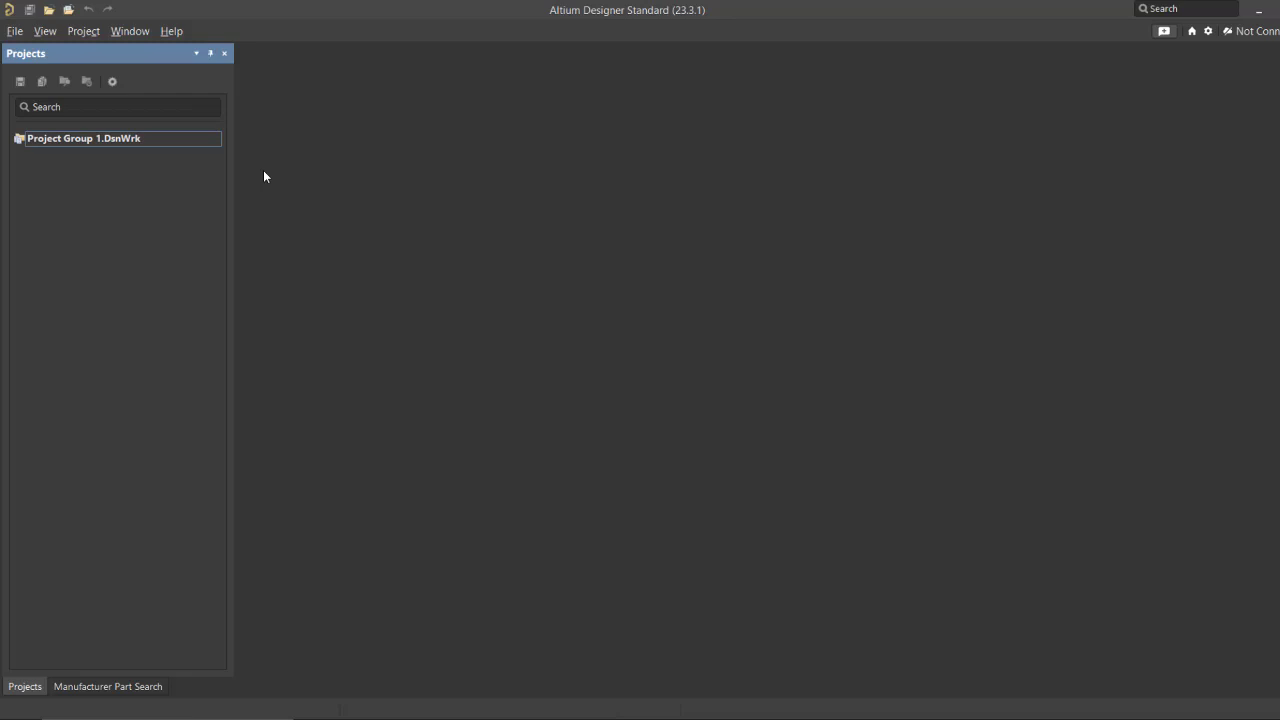
- Create a new empty local PCB project named Arduino R4
left_click(15, 31)
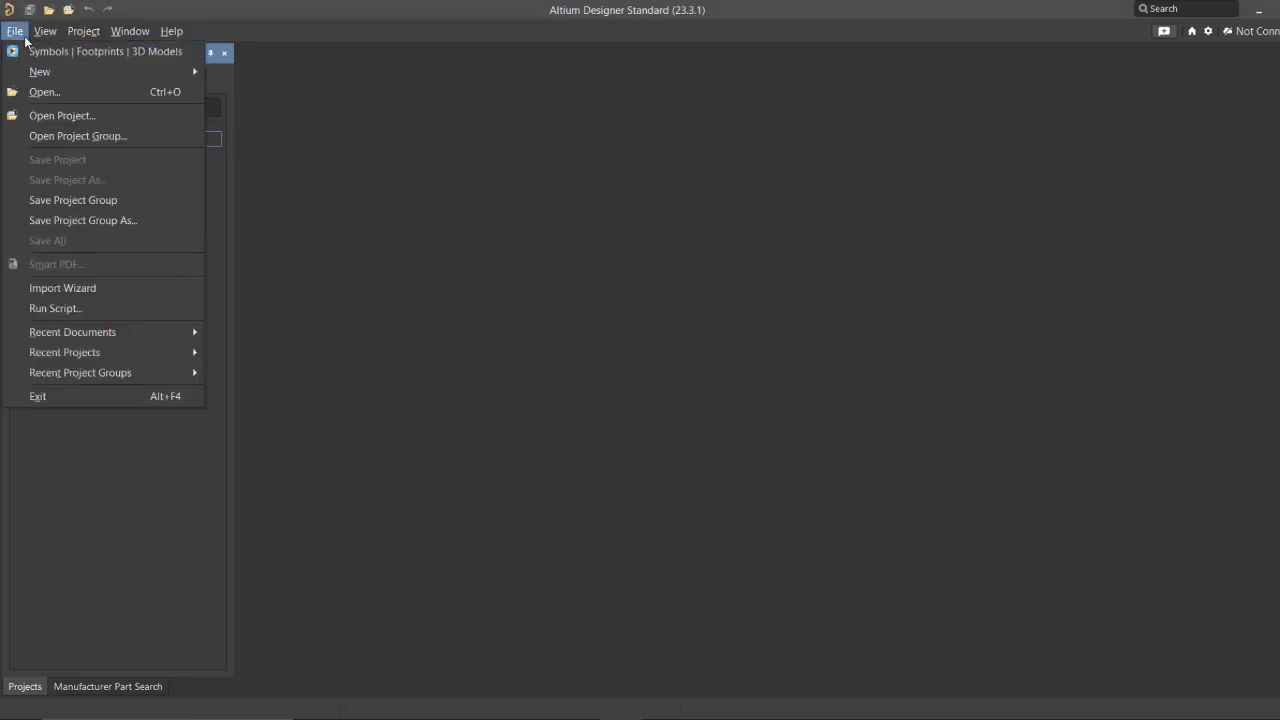
mouse_move(50, 77)
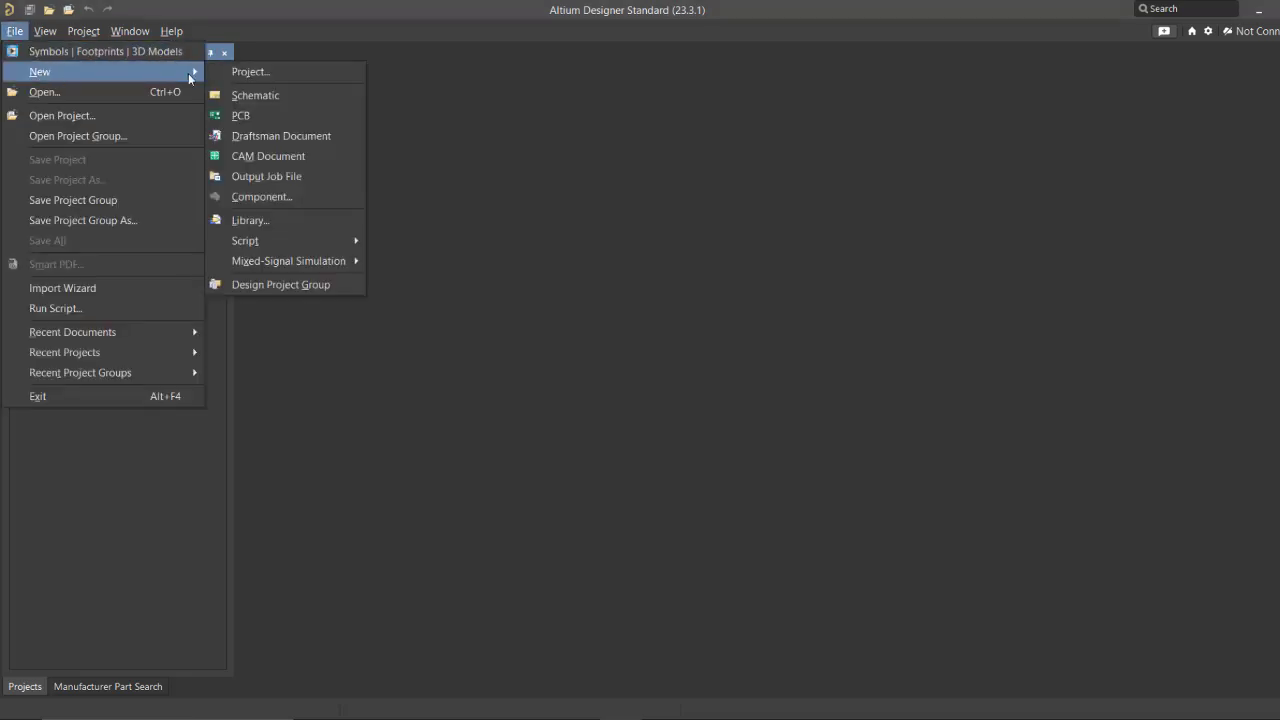
left_click(297, 76)
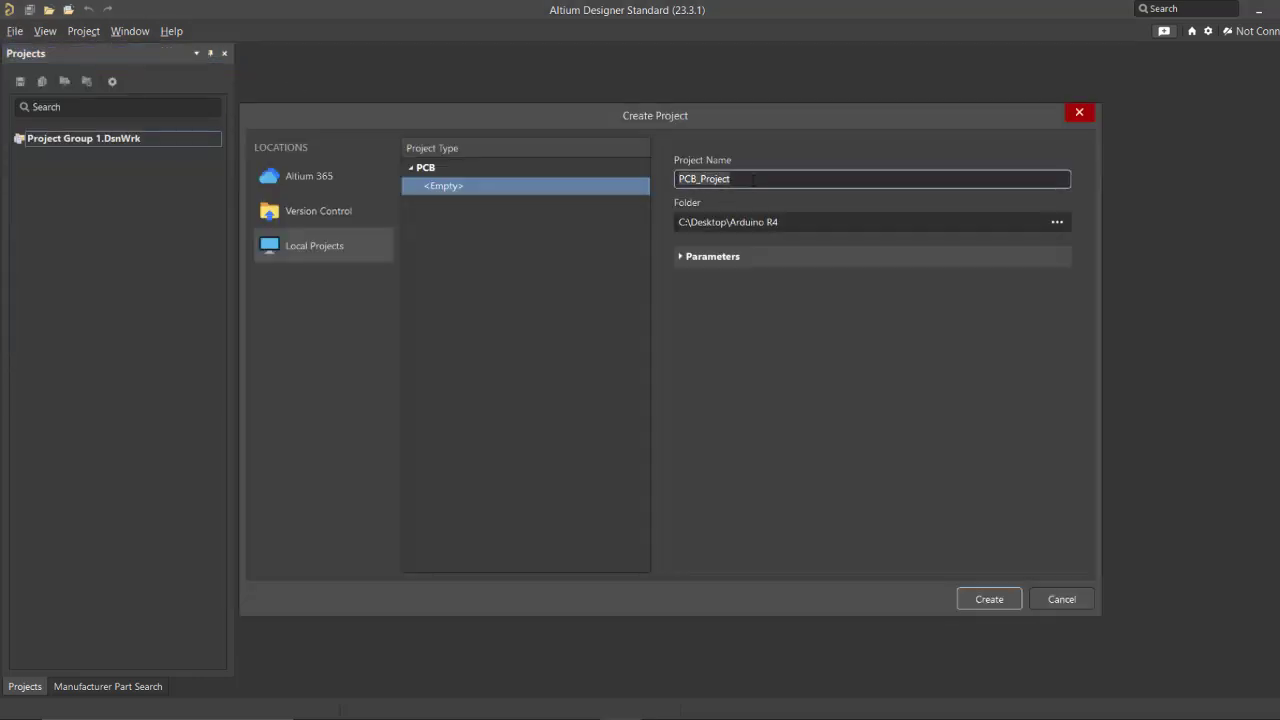
type("Arduino R4")
left_click(972, 603)
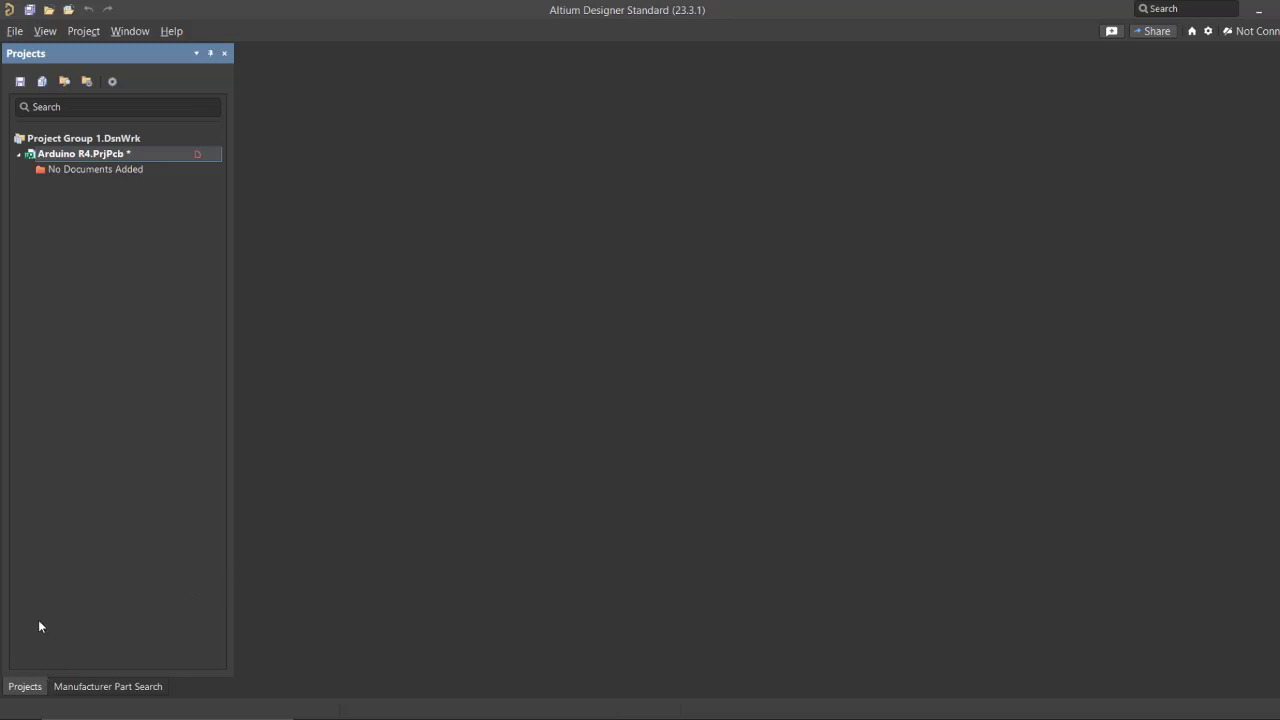
- Add a new schematic sheet to the Arduino R4 project
right_click(142, 158)
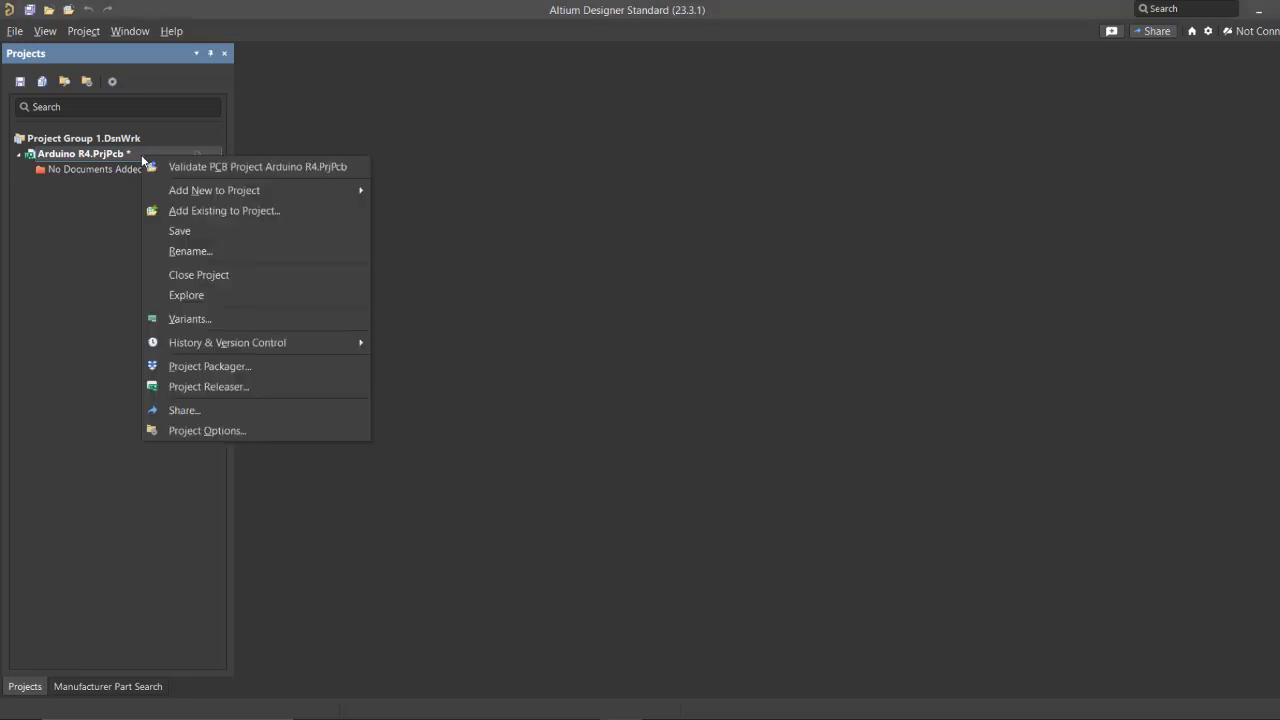
mouse_move(325, 197)
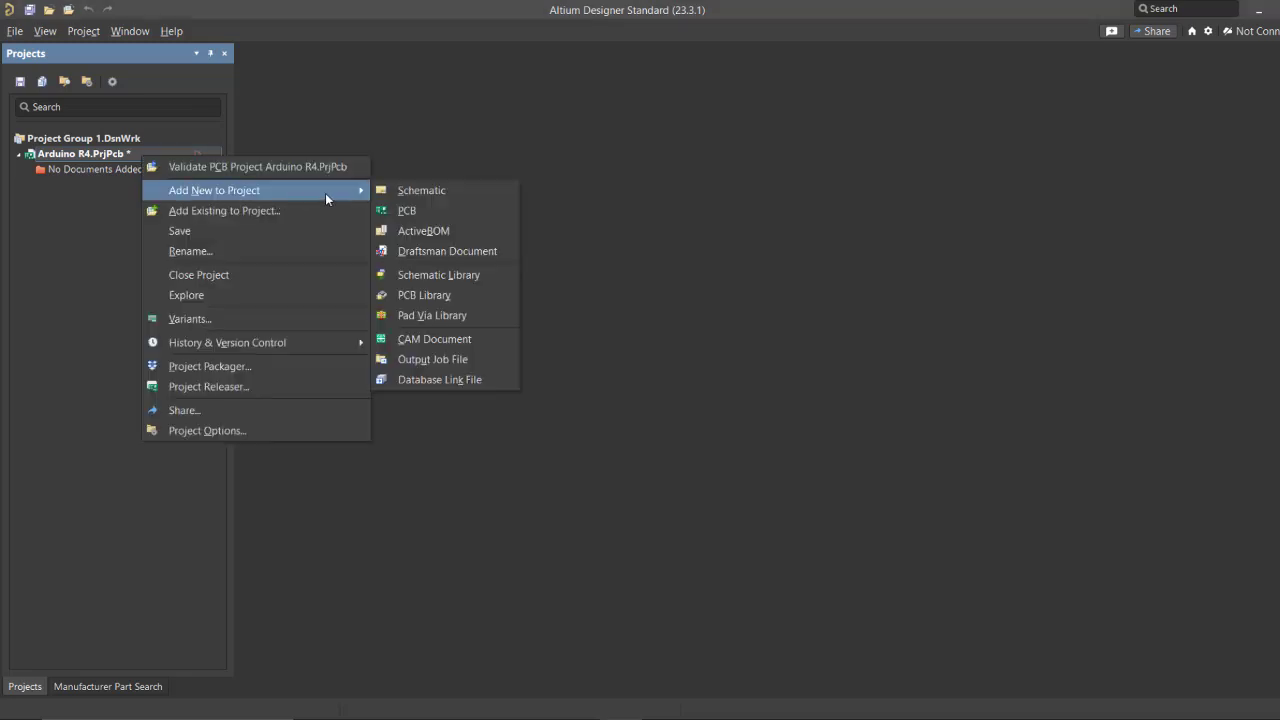
left_click(473, 192)
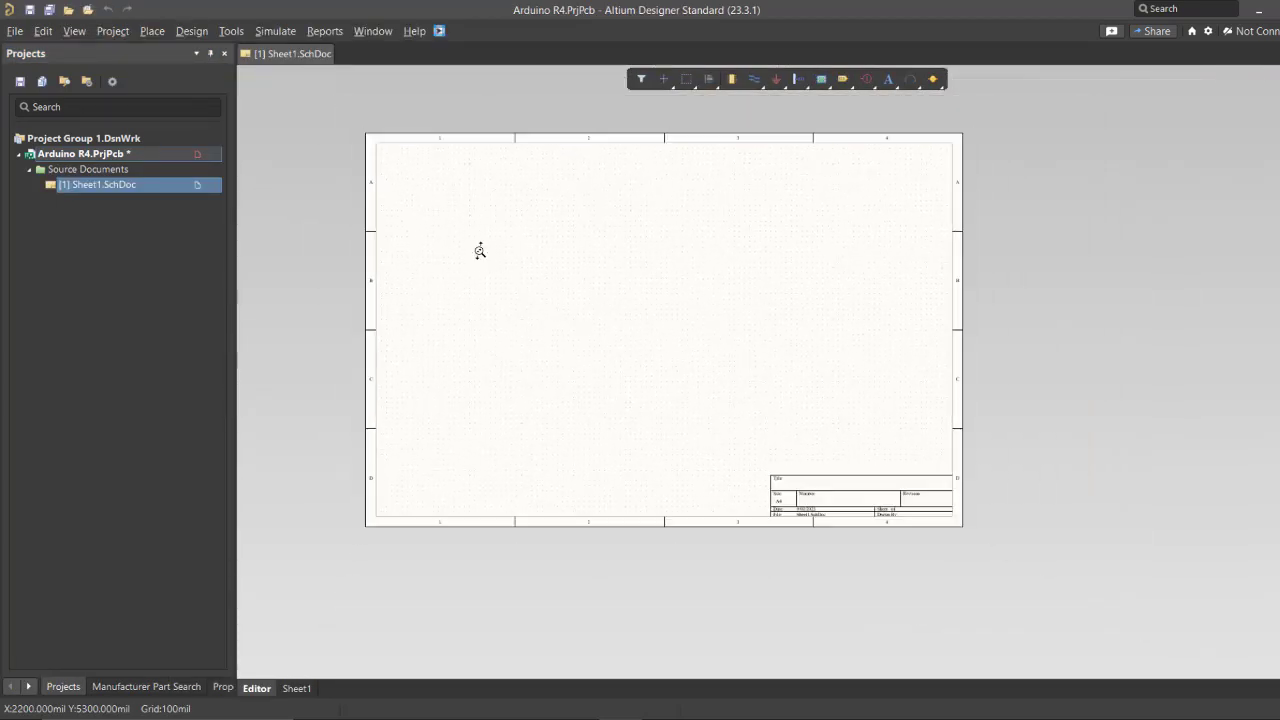
right_click_drag(530, 255, 520, 280)
middle_click_drag(520, 280, 520, 283)
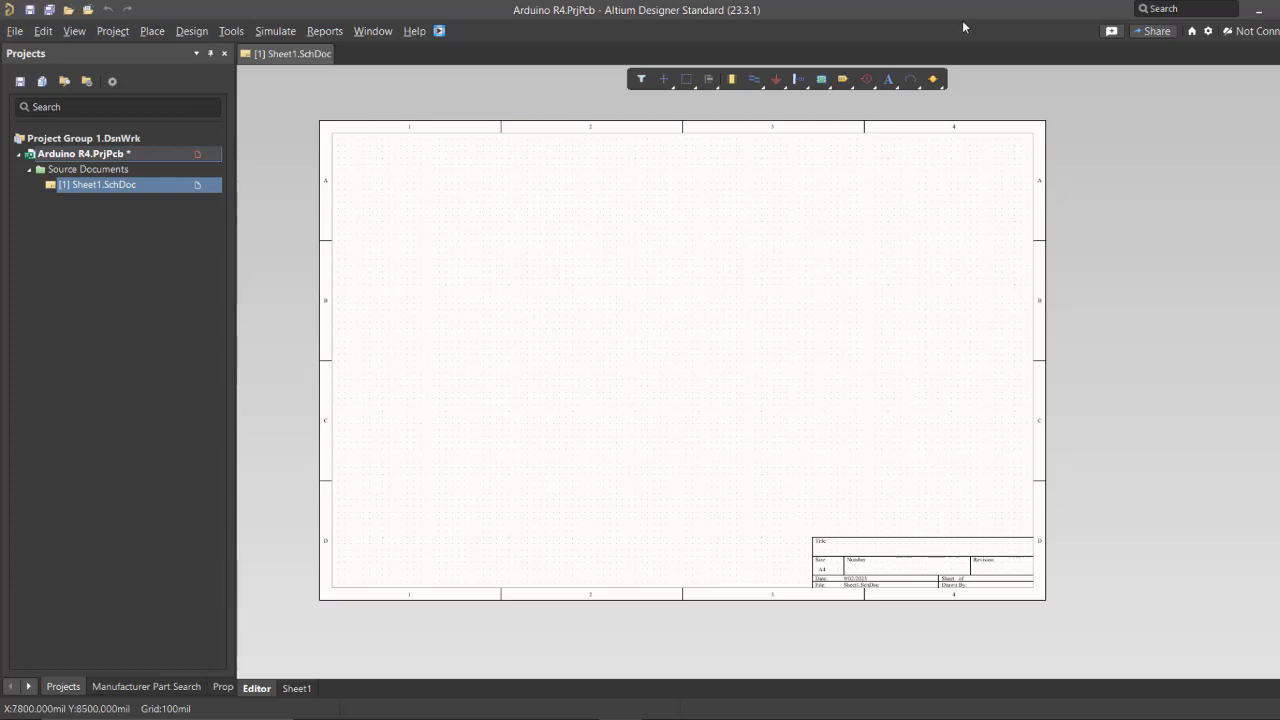
- Save the new schematic sheet in the project folder as Arduino R4.SchDoc
right_click(158, 186)
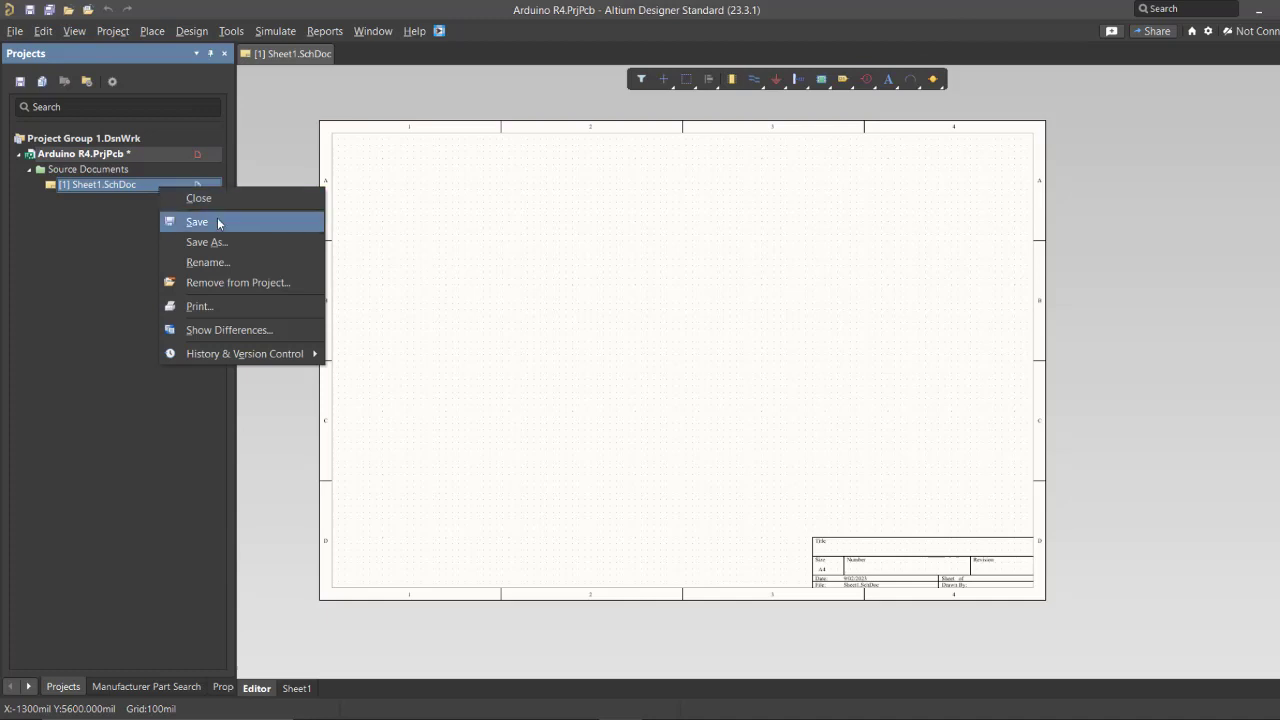
left_click(218, 222)
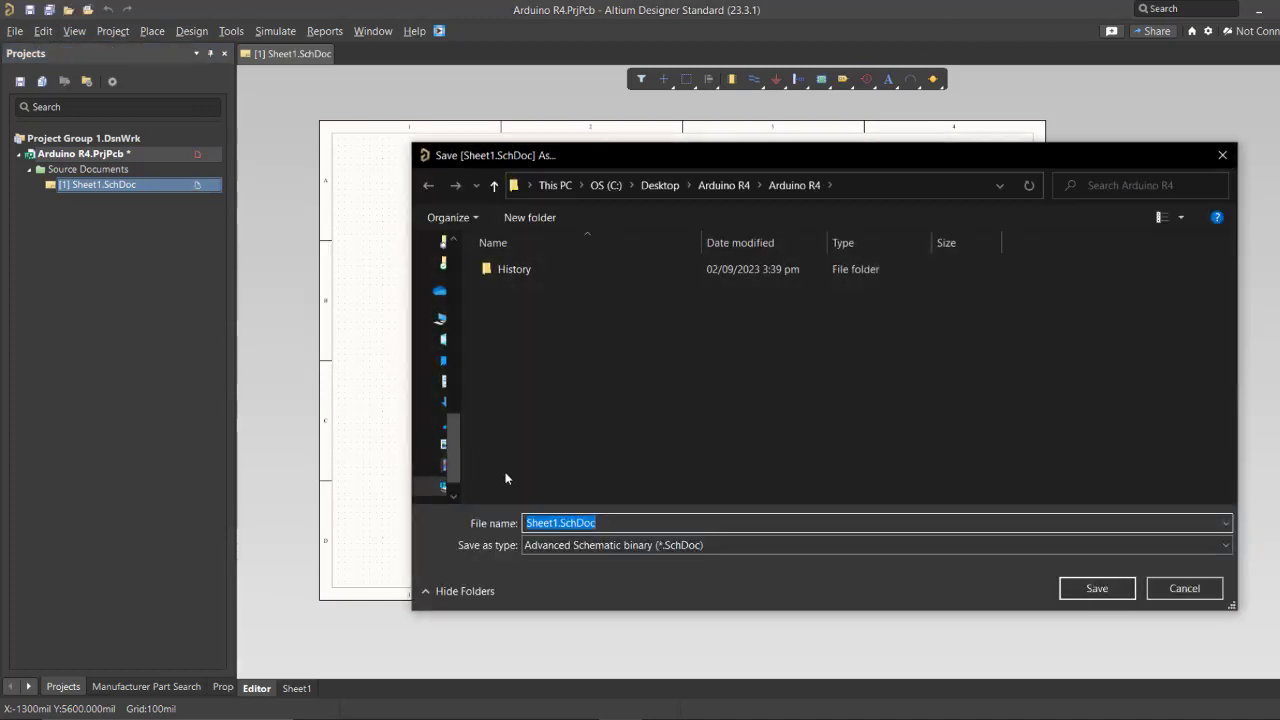
left_click_drag(611, 160, 591, 149)
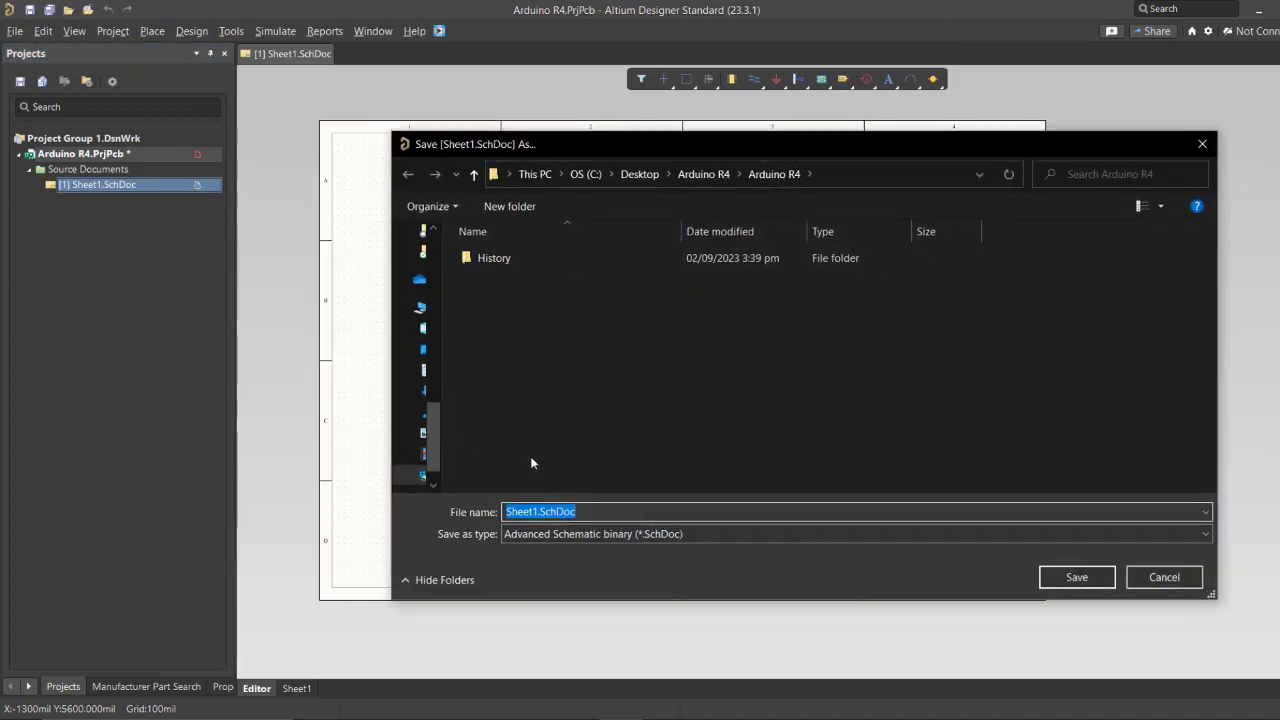
left_click(512, 511)
double_click(536, 512)
type("ARd")
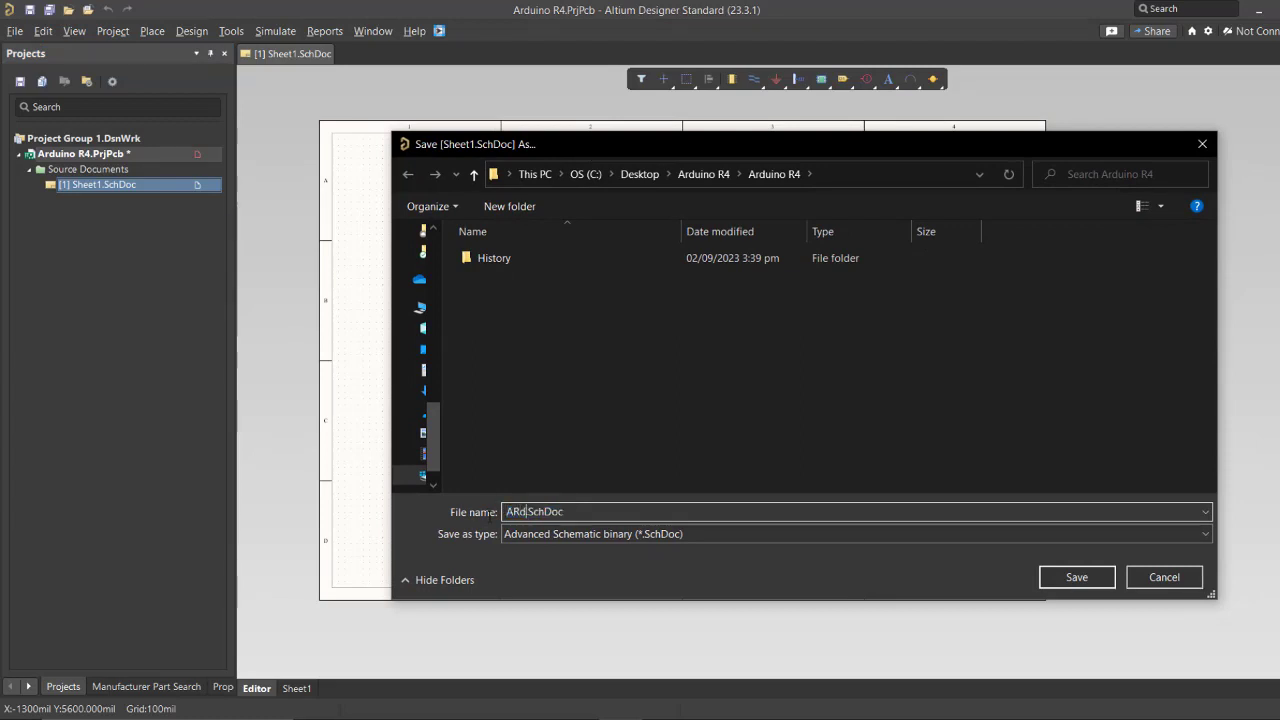
key("BackSpace")
key("BackSpace")
type("rduino R4")
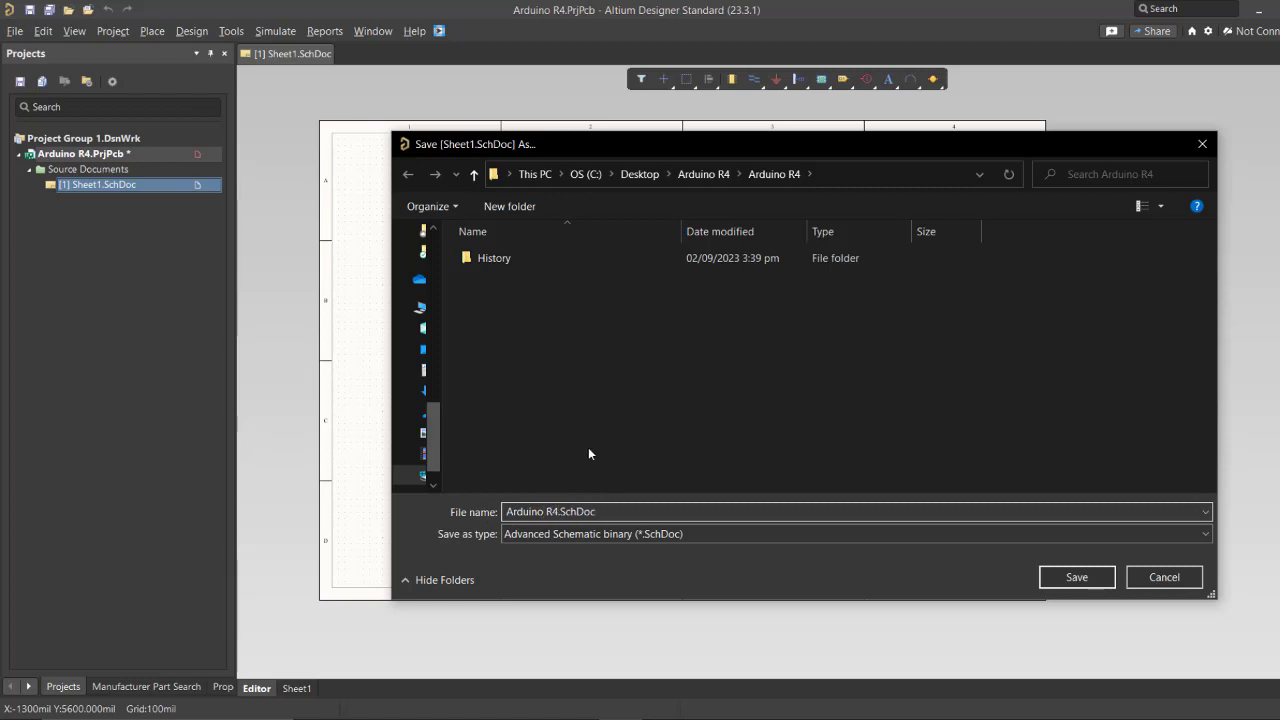
left_click(1053, 578)
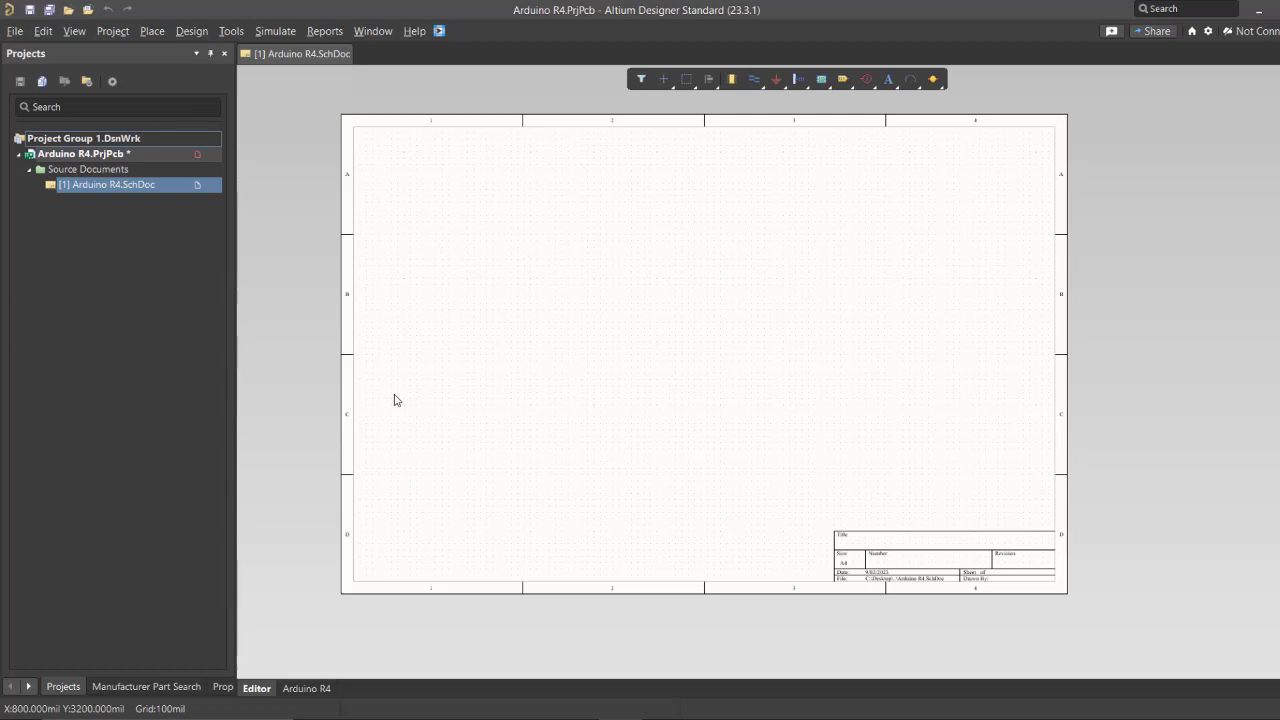
- Create a new file-based schematic library in the project
left_click(16, 31)
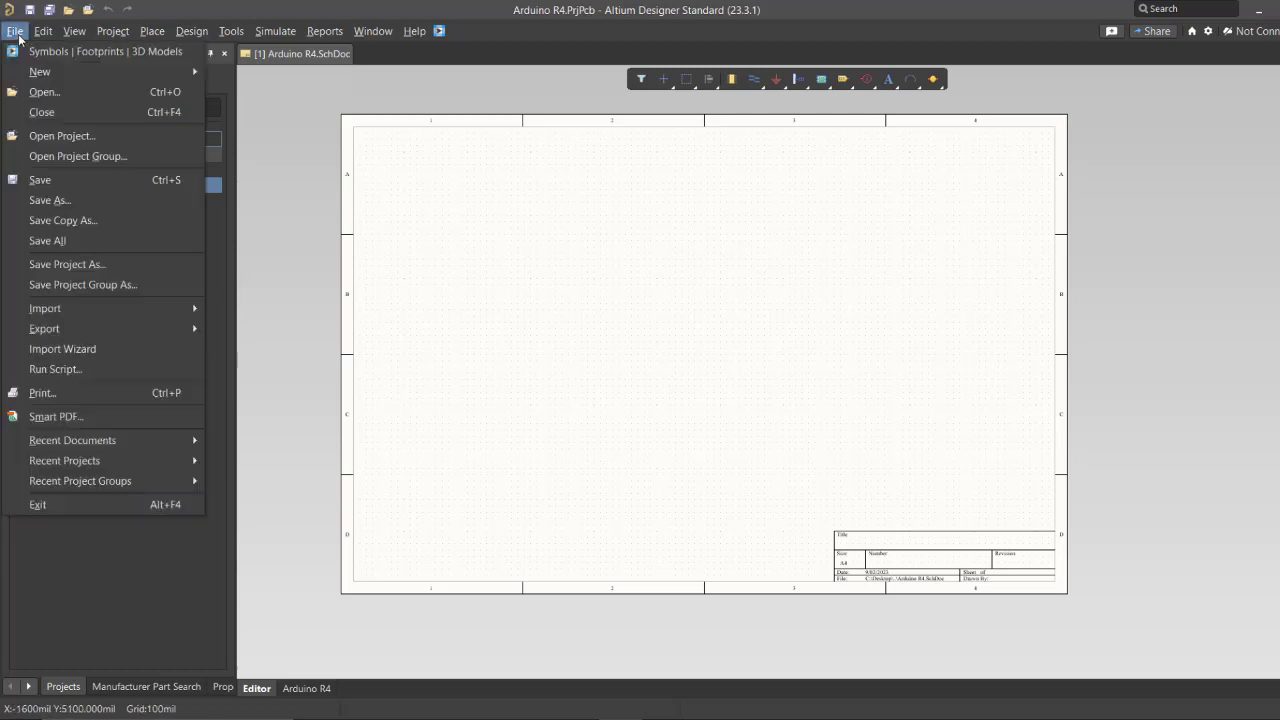
mouse_move(40, 74)
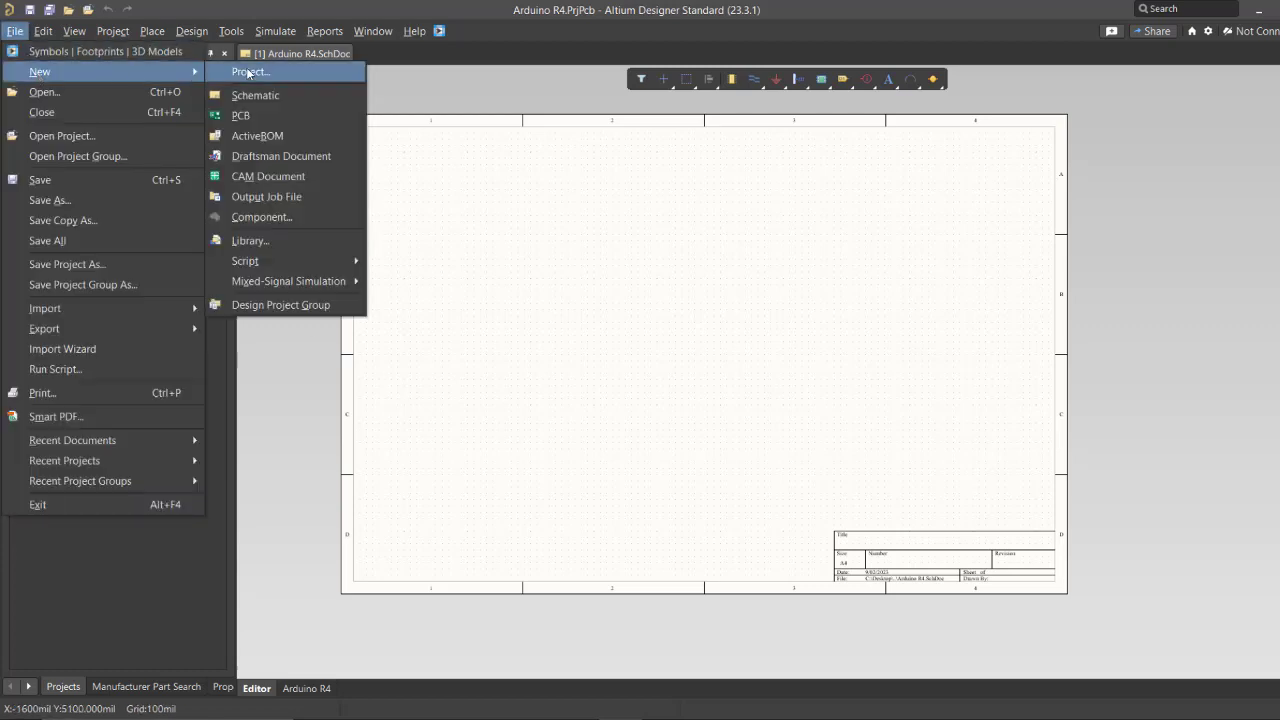
left_click(274, 244)
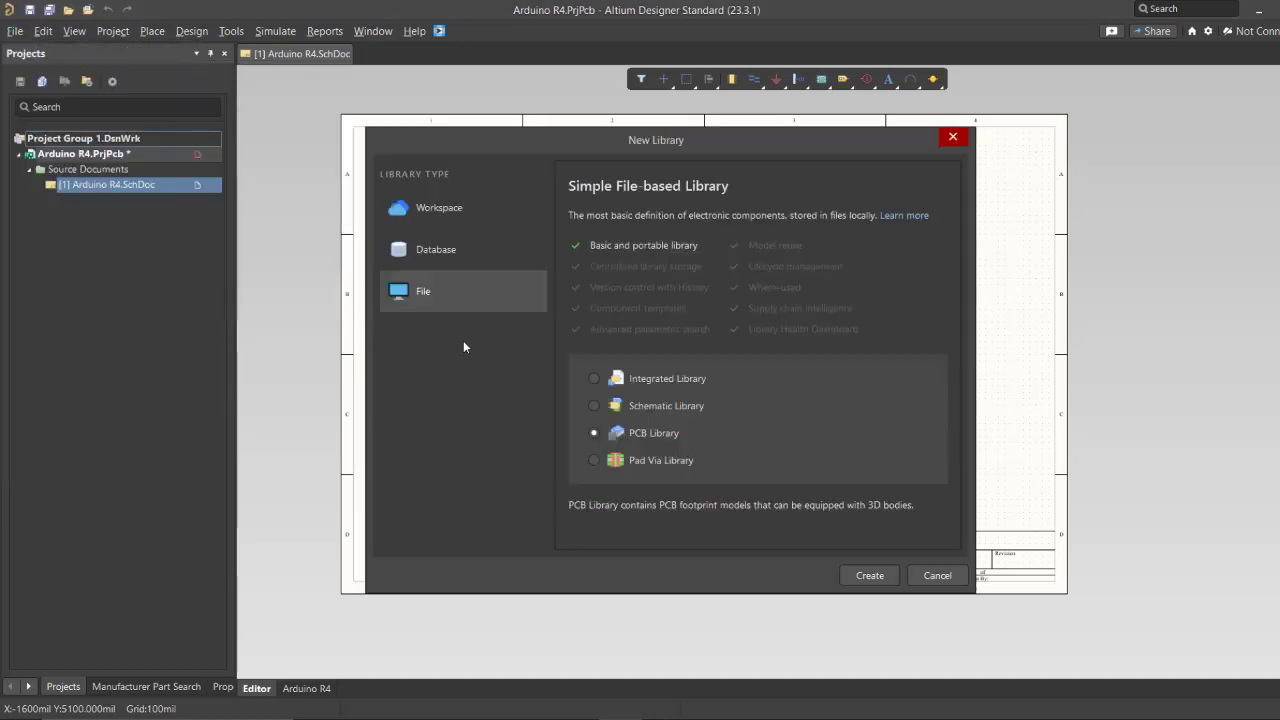
left_click(596, 405)
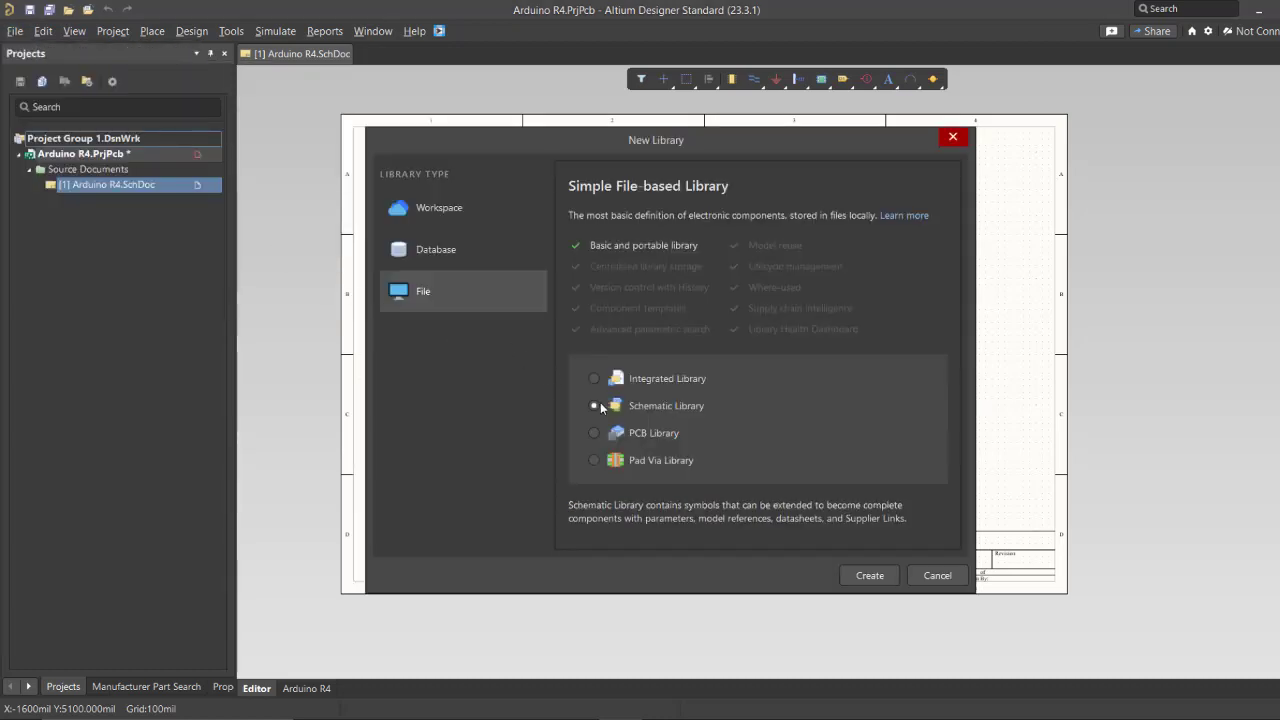
left_click(869, 576)
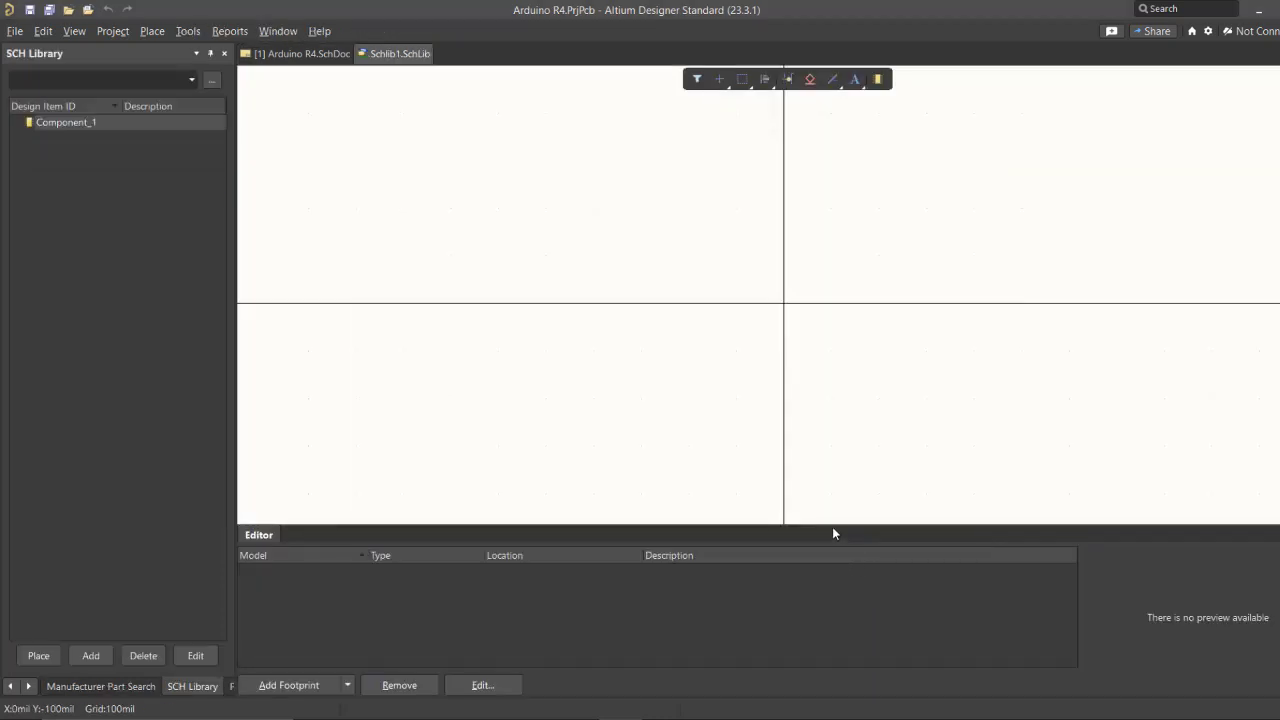
- Save the new schematic library in the project folder under the name Arduino R4
left_click(10, 686)
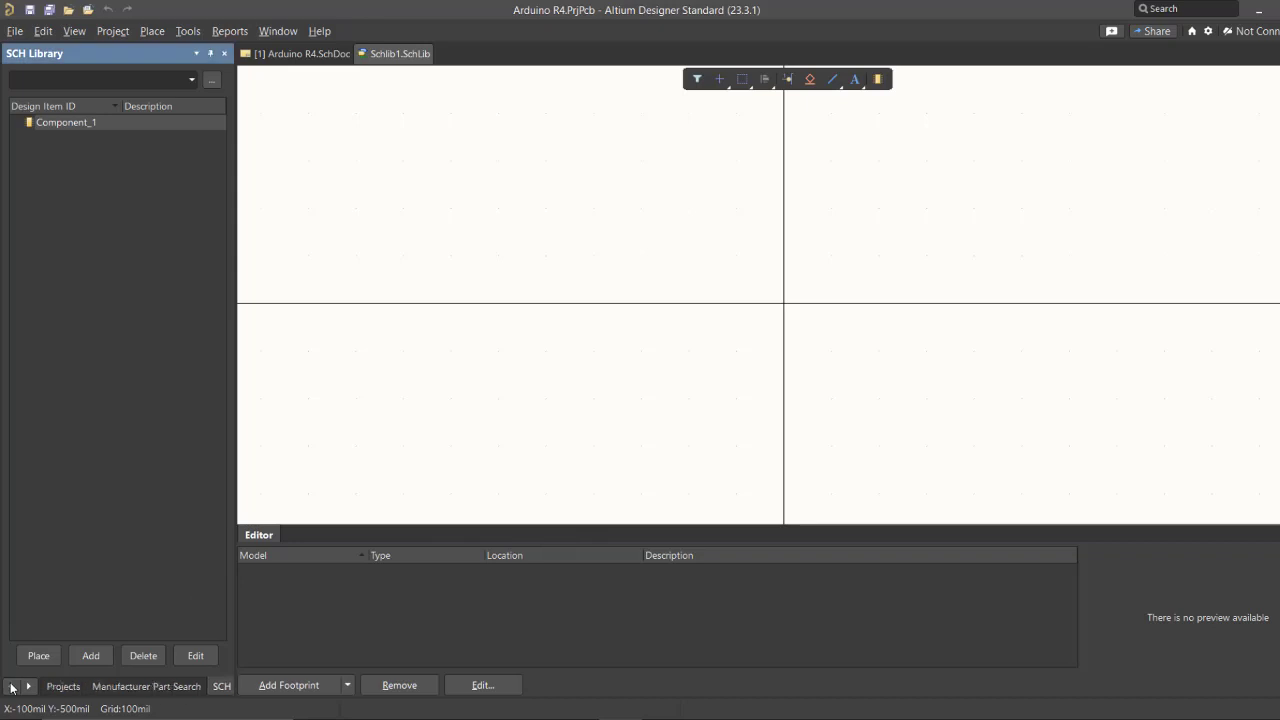
left_click(63, 686)
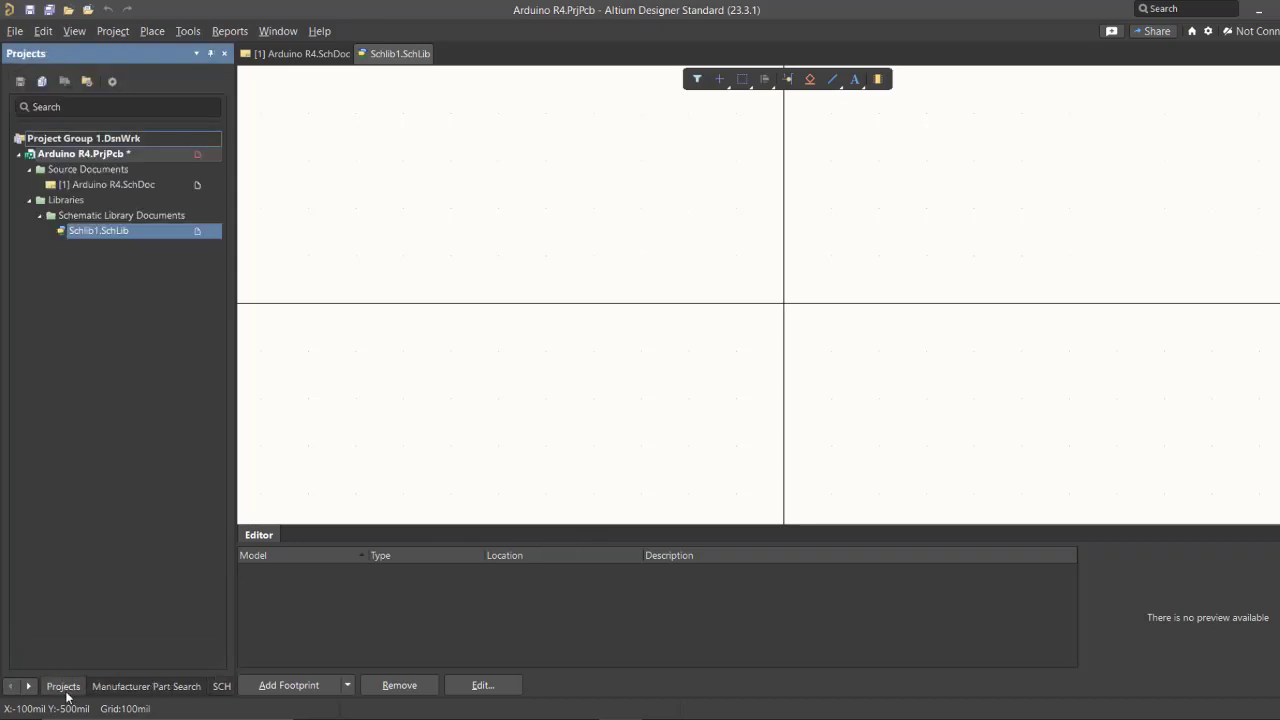
right_click(130, 231)
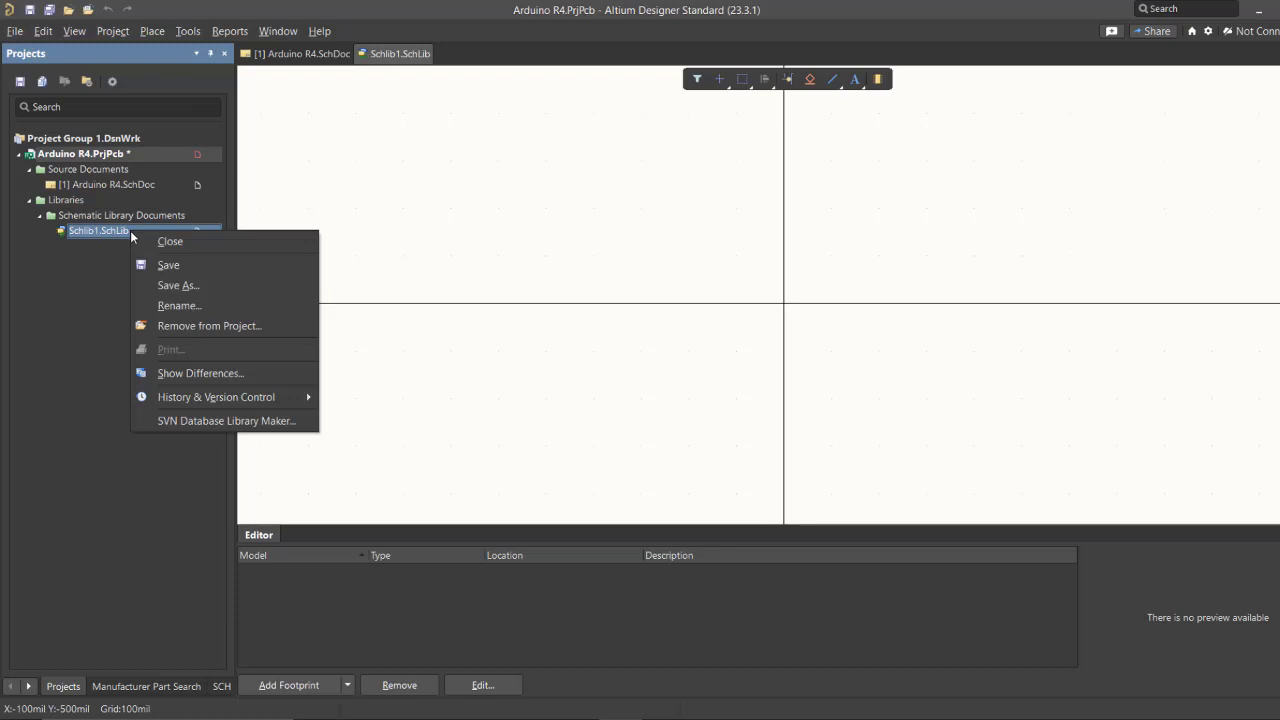
left_click(171, 266)
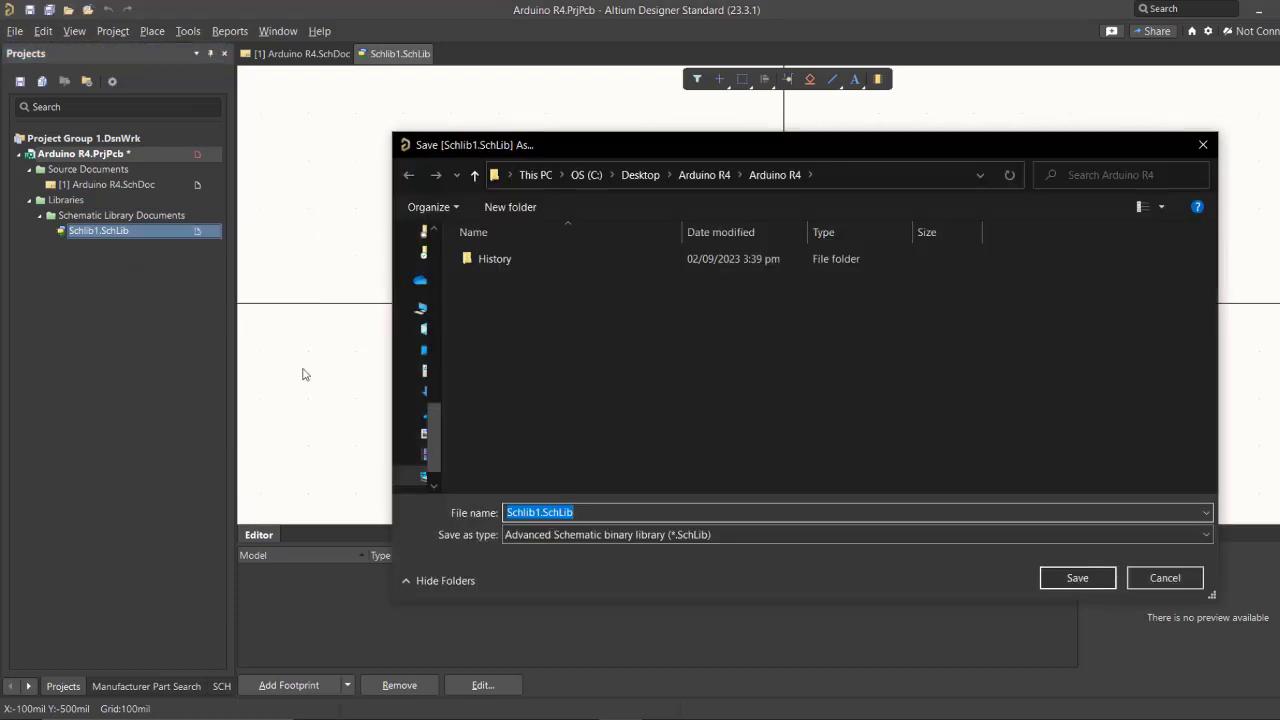
type("Ar")
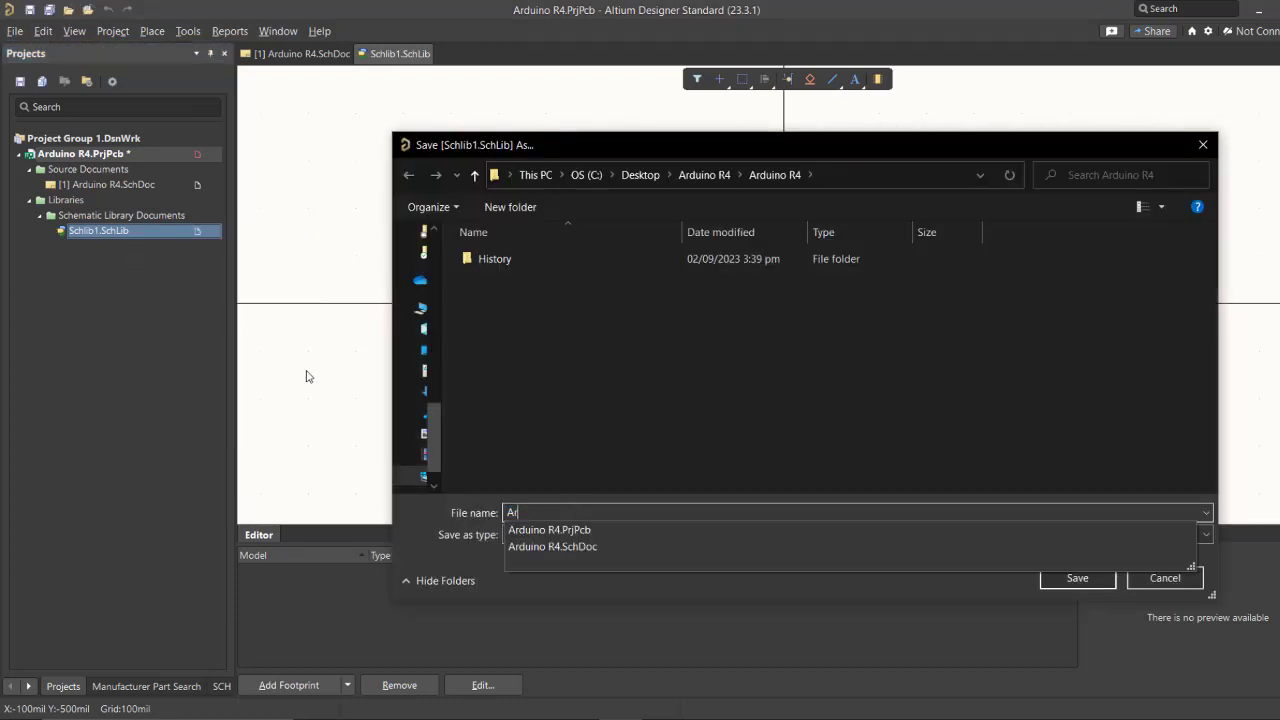
left_click(560, 530)
left_click(588, 512)
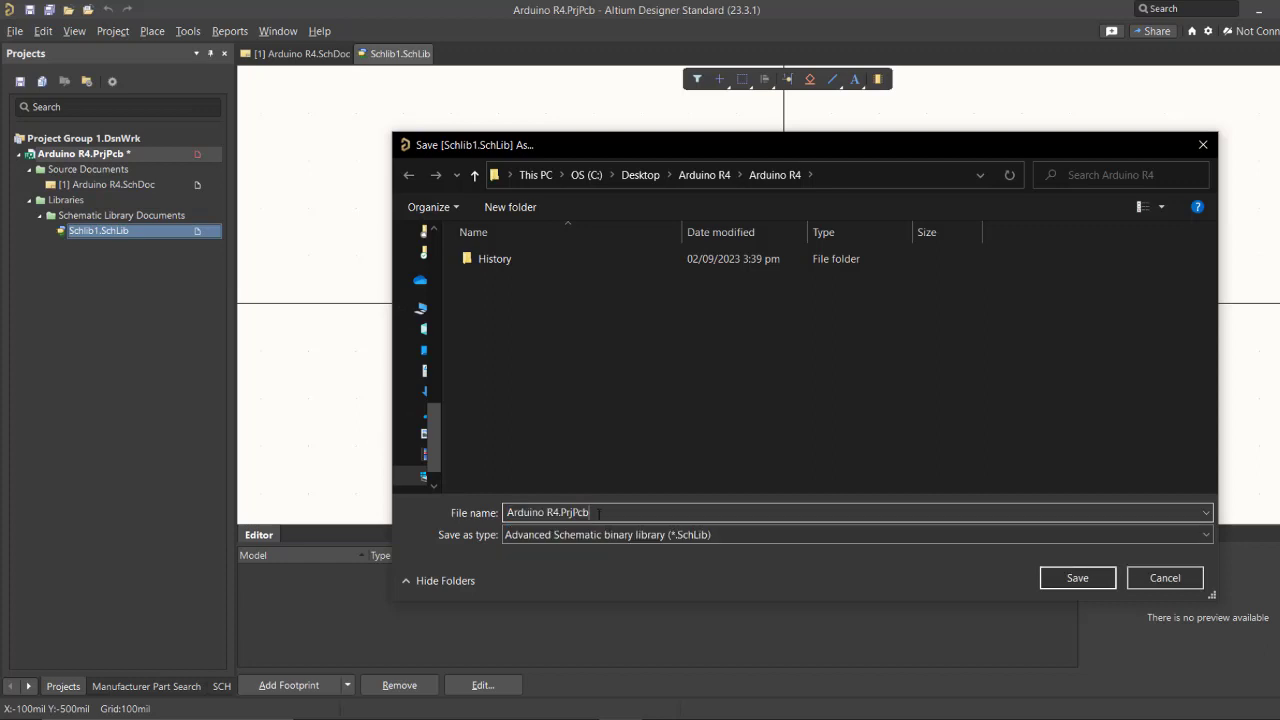
key("BackSpace")
key("BackSpace")
key("BackSpace")
key("BackSpace")
key("BackSpace")
key("BackSpace")
key("BackSpace")
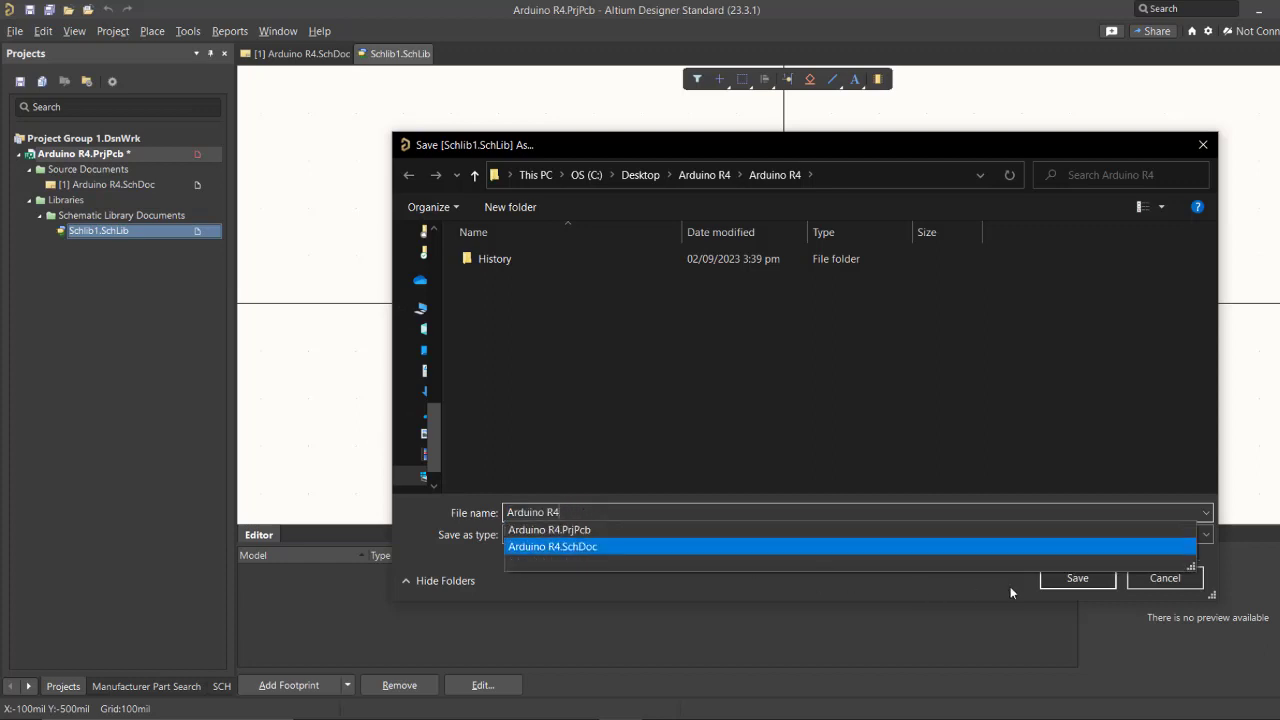
left_click(1077, 578)
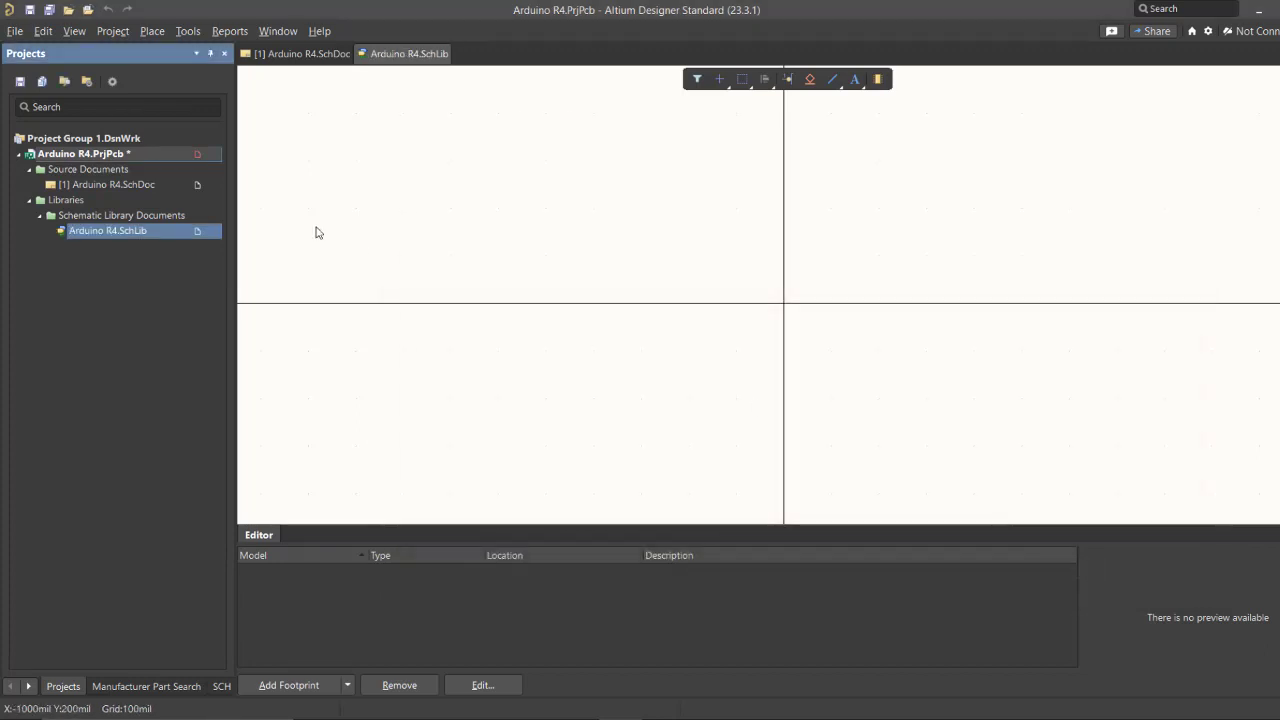
- Create a new file-based PCB library in the project
left_click(15, 31)
mouse_move(38, 73)
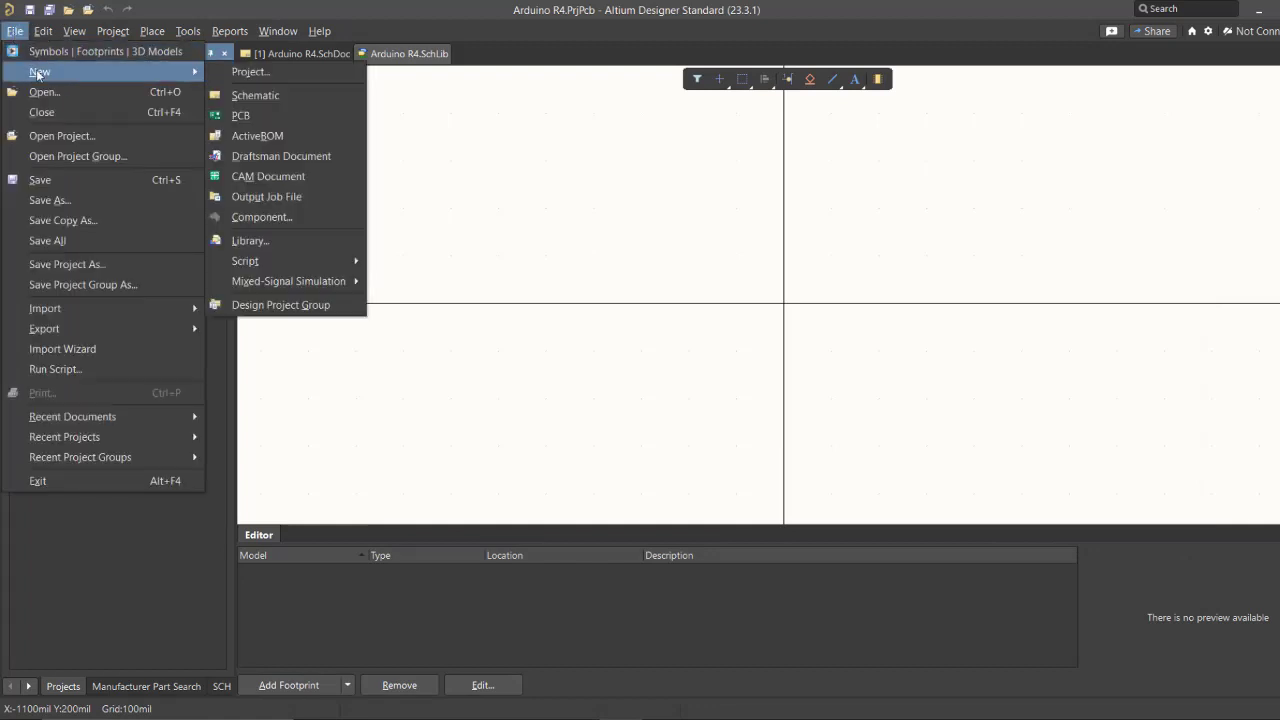
left_click(250, 241)
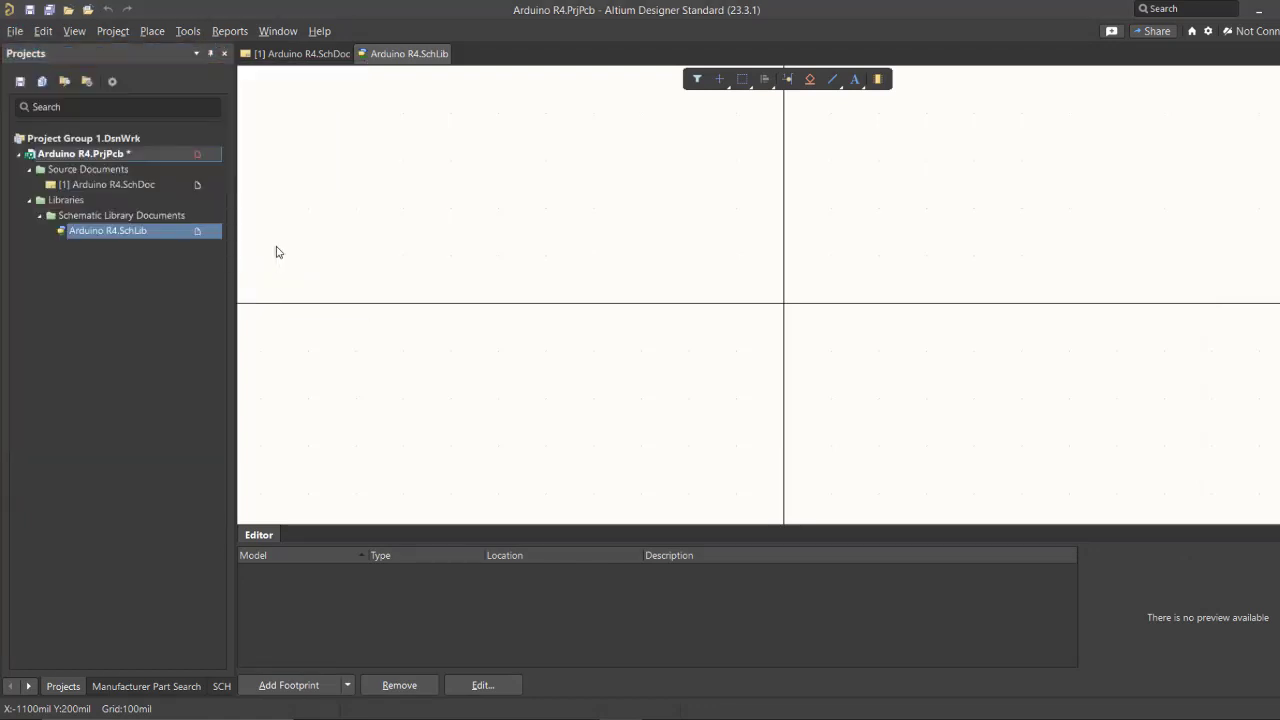
left_click(646, 439)
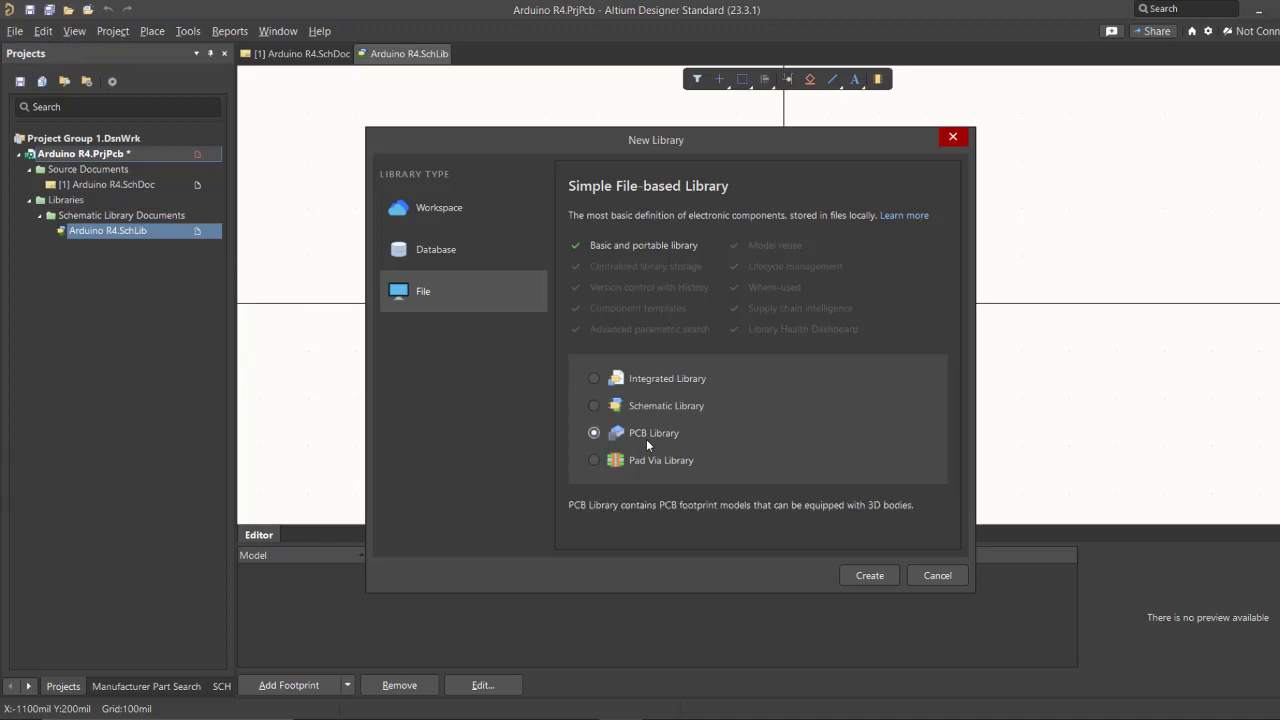
left_click(852, 577)
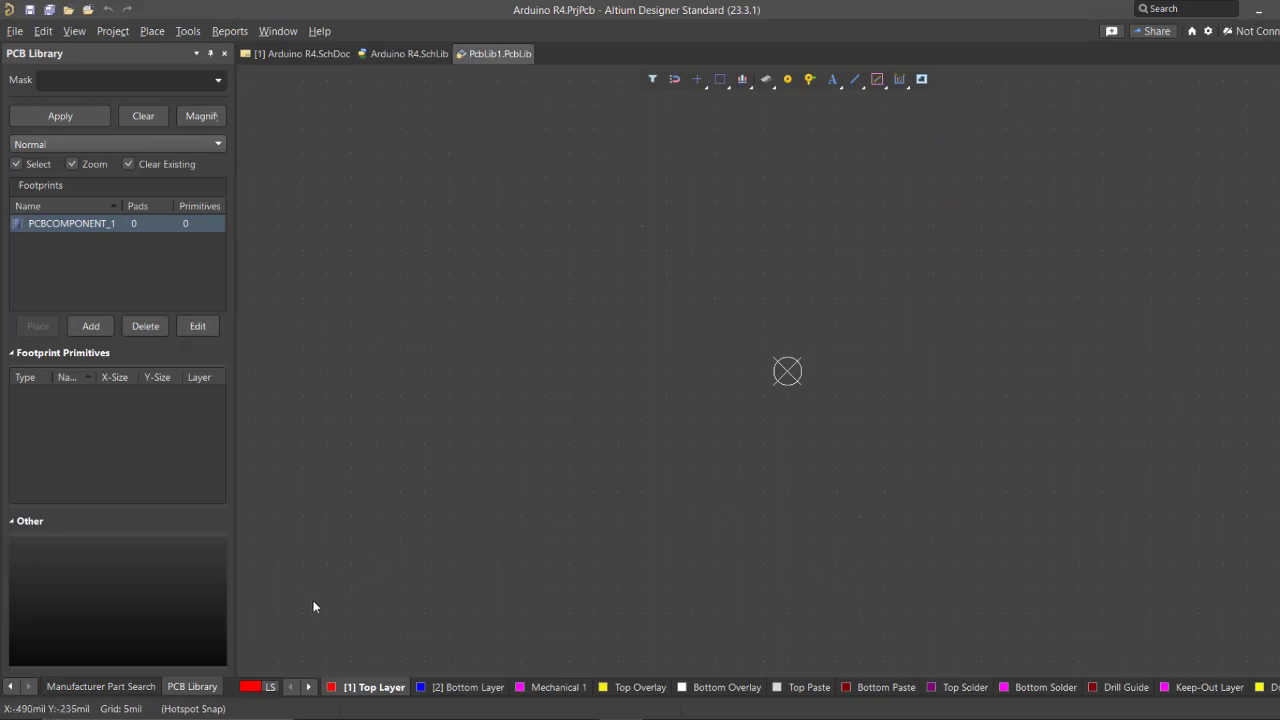
- Save the new PCB library as Arduino R4.PcbLib
left_click(10, 688)
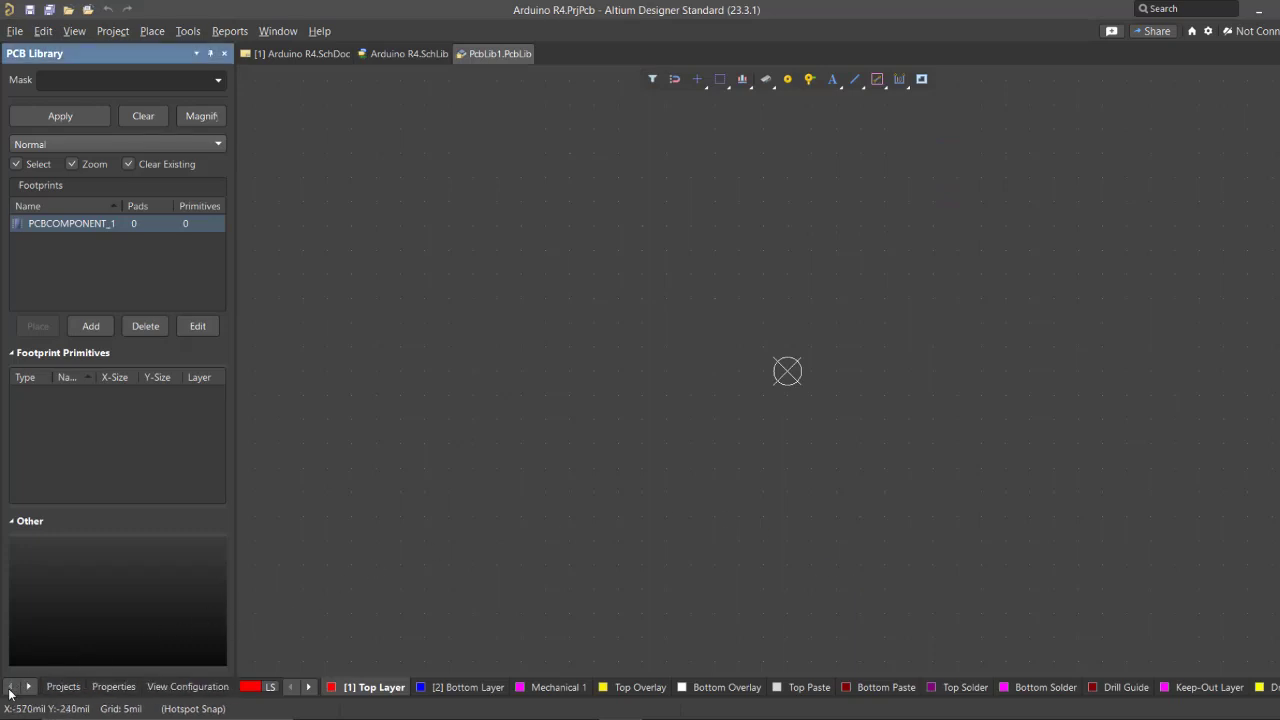
left_click(60, 687)
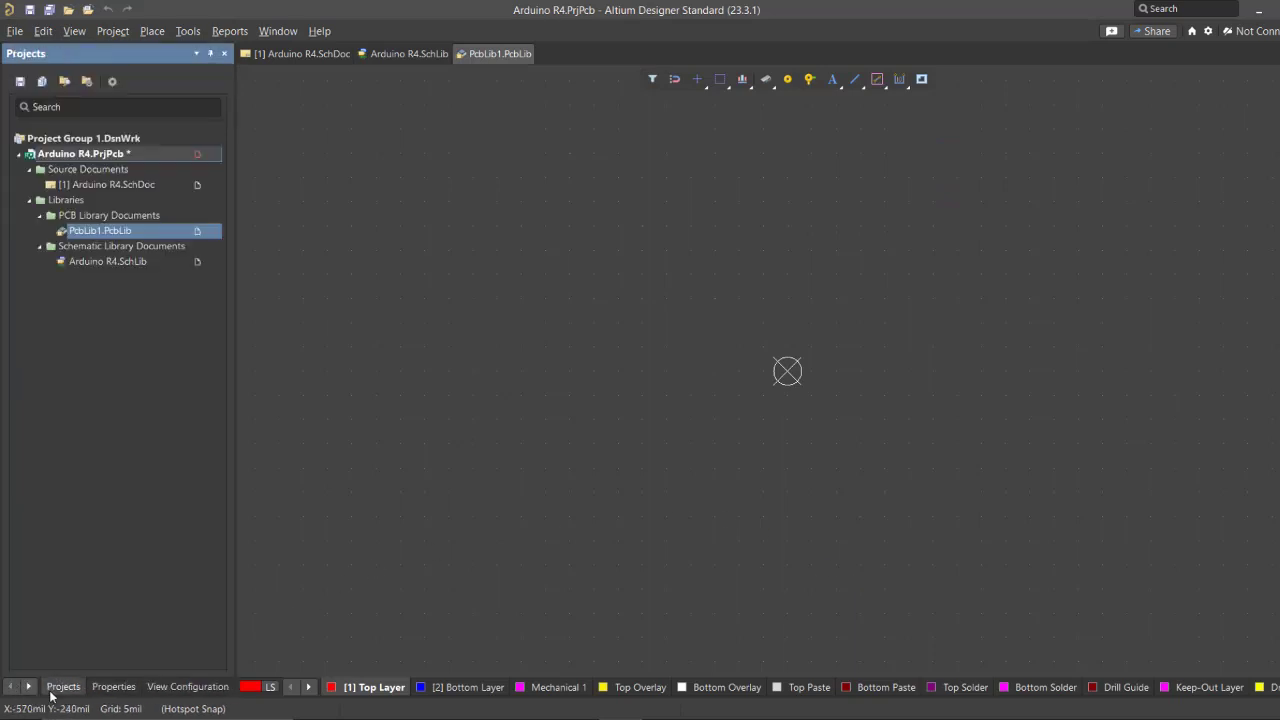
right_click(138, 236)
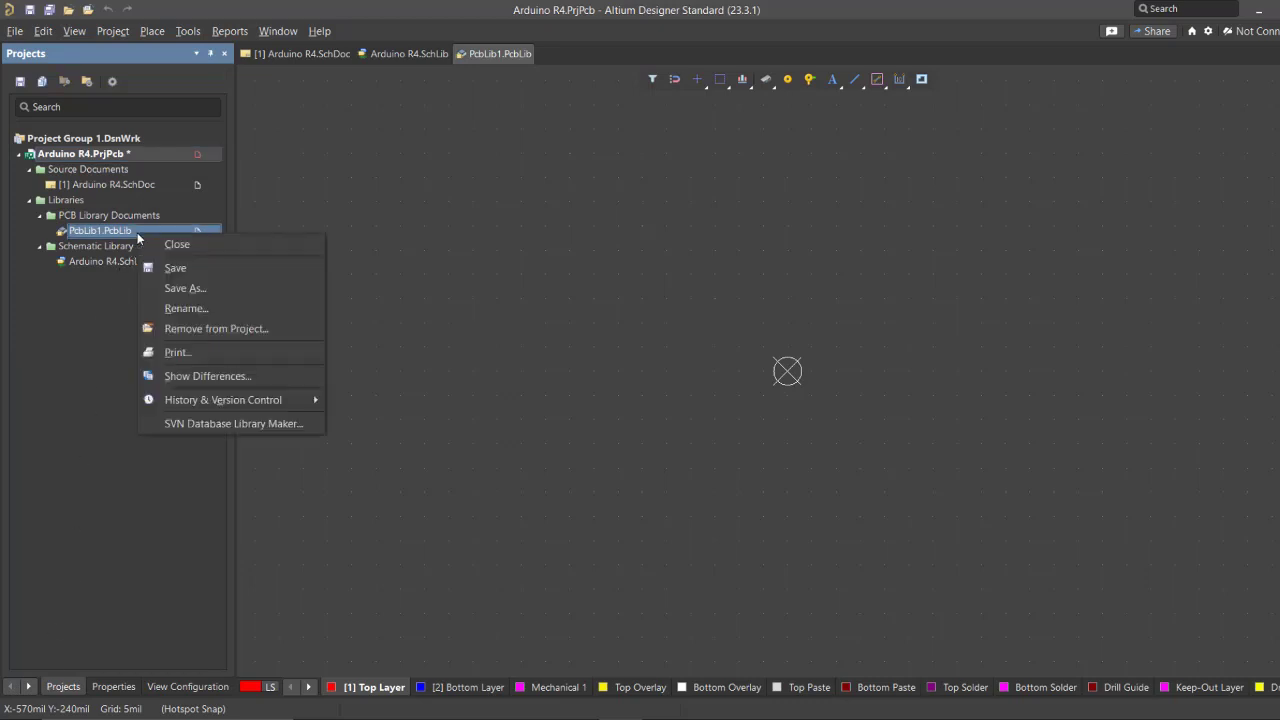
left_click(166, 272)
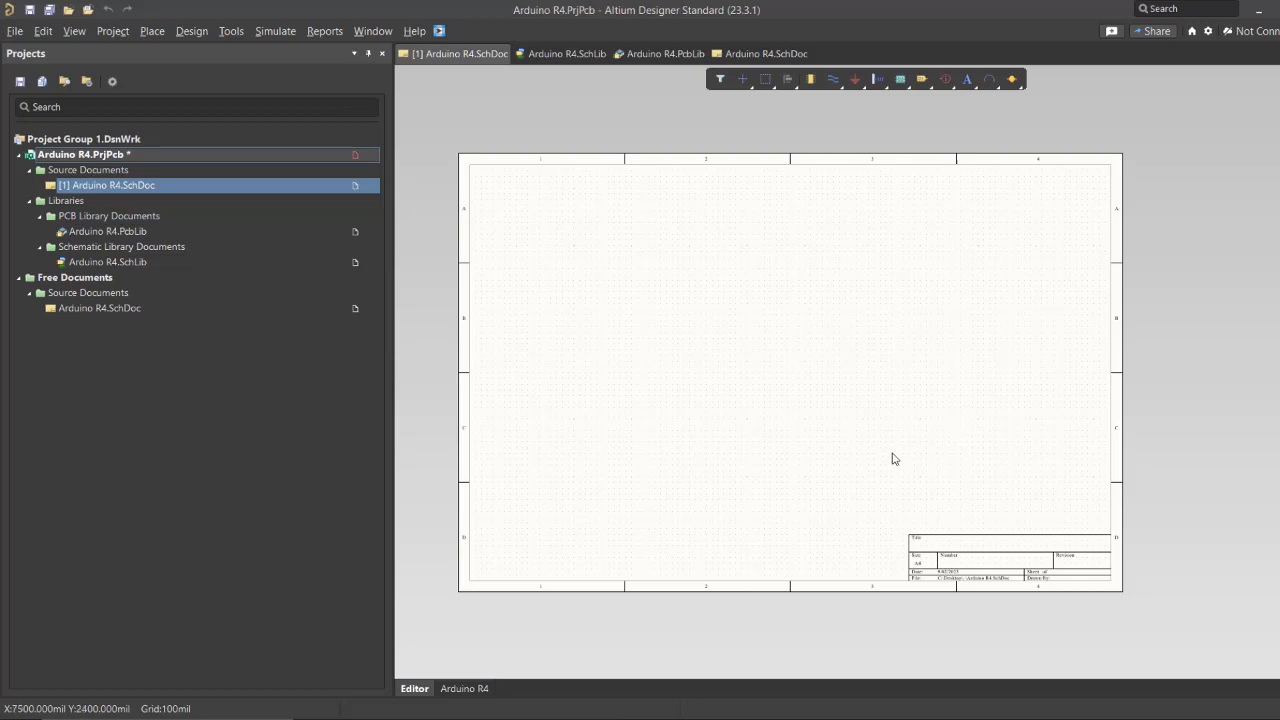
- Bring up Manufacturer Part Search alongside the empty Arduino R4 schematic sheet
right_click_drag(863, 417, 868, 407)
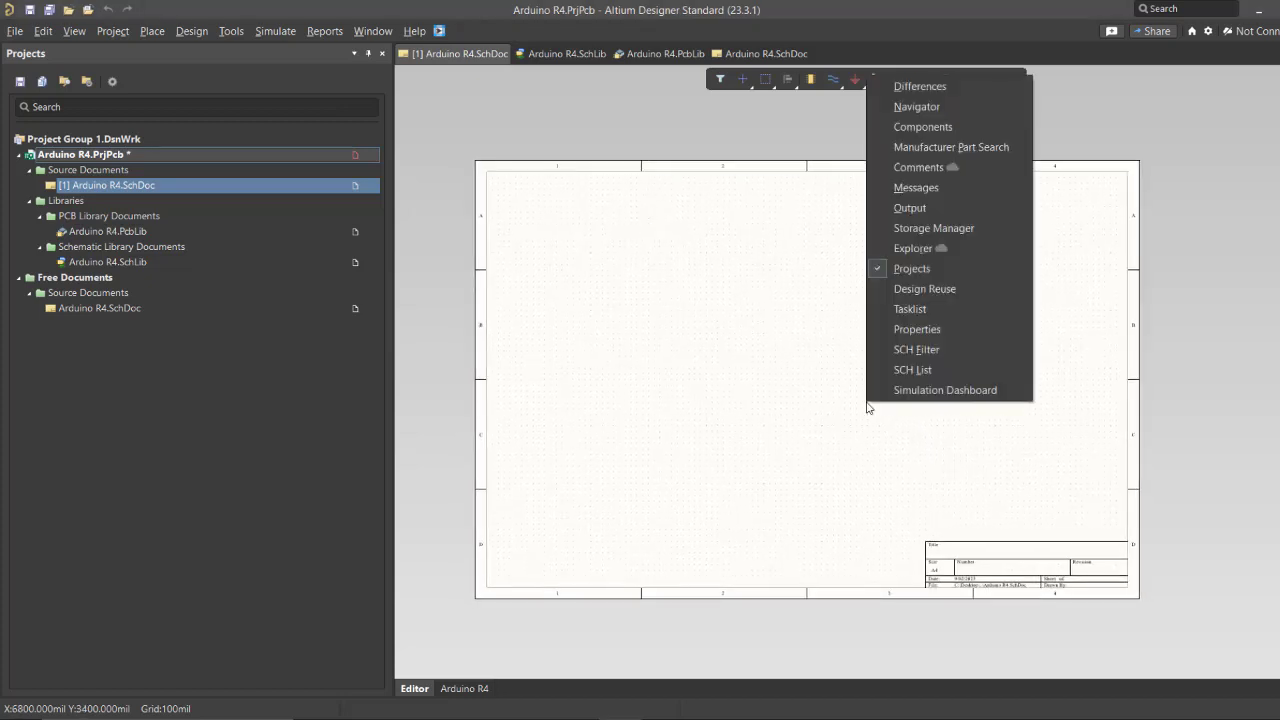
left_click(1277, 709)
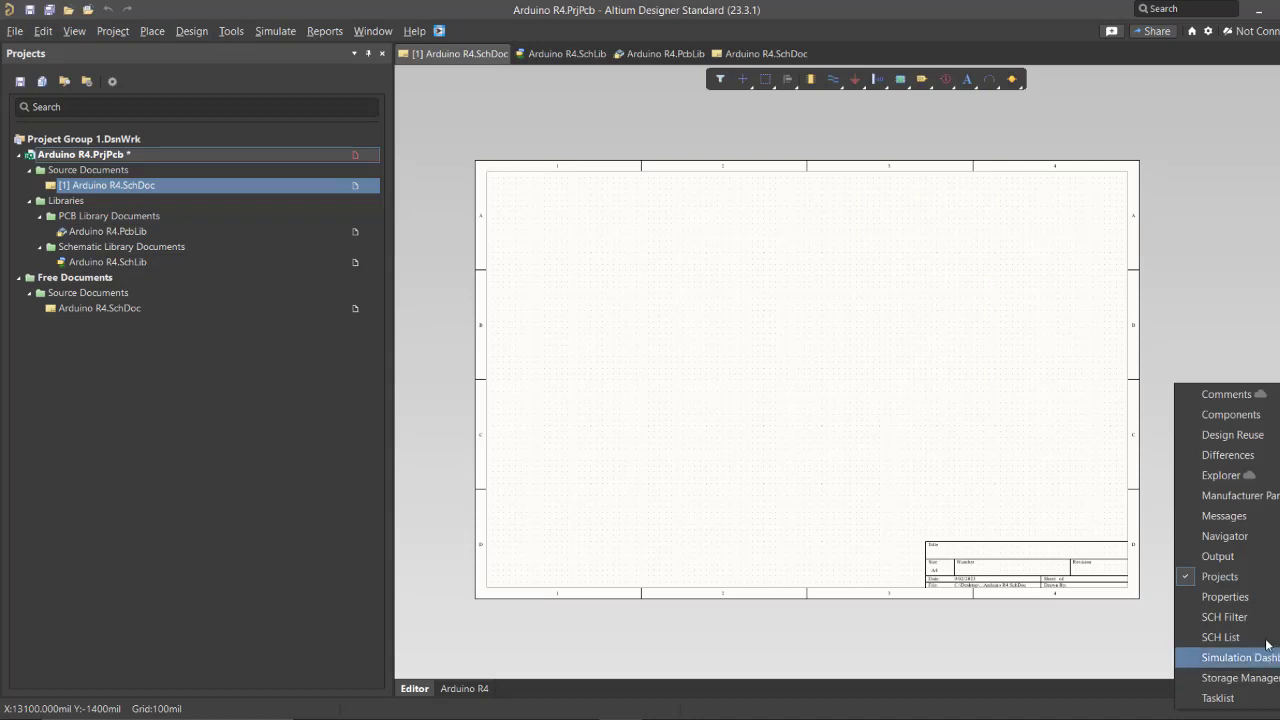
left_click(1234, 497)
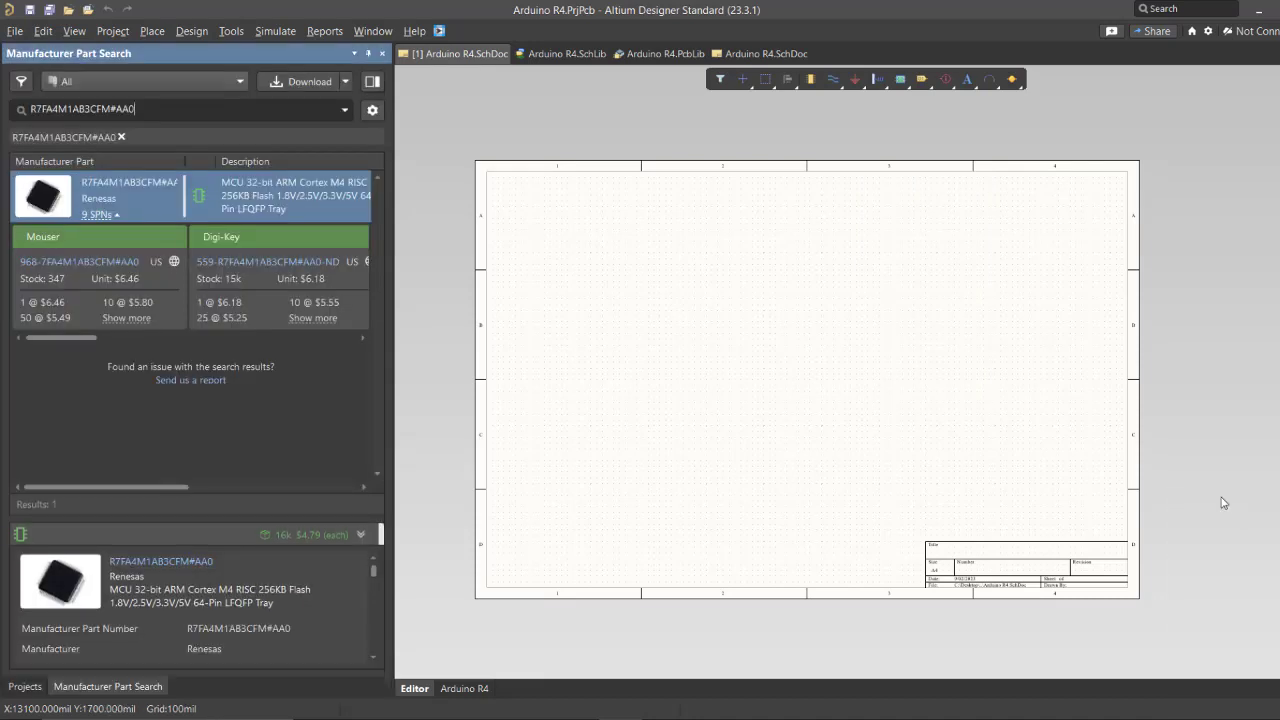
- Clear the existing search filter and search manufacturer parts for R7FA4M1AB3CFM#AA0
left_click_drag(156, 114, 1, 115)
key("ctrl+c")
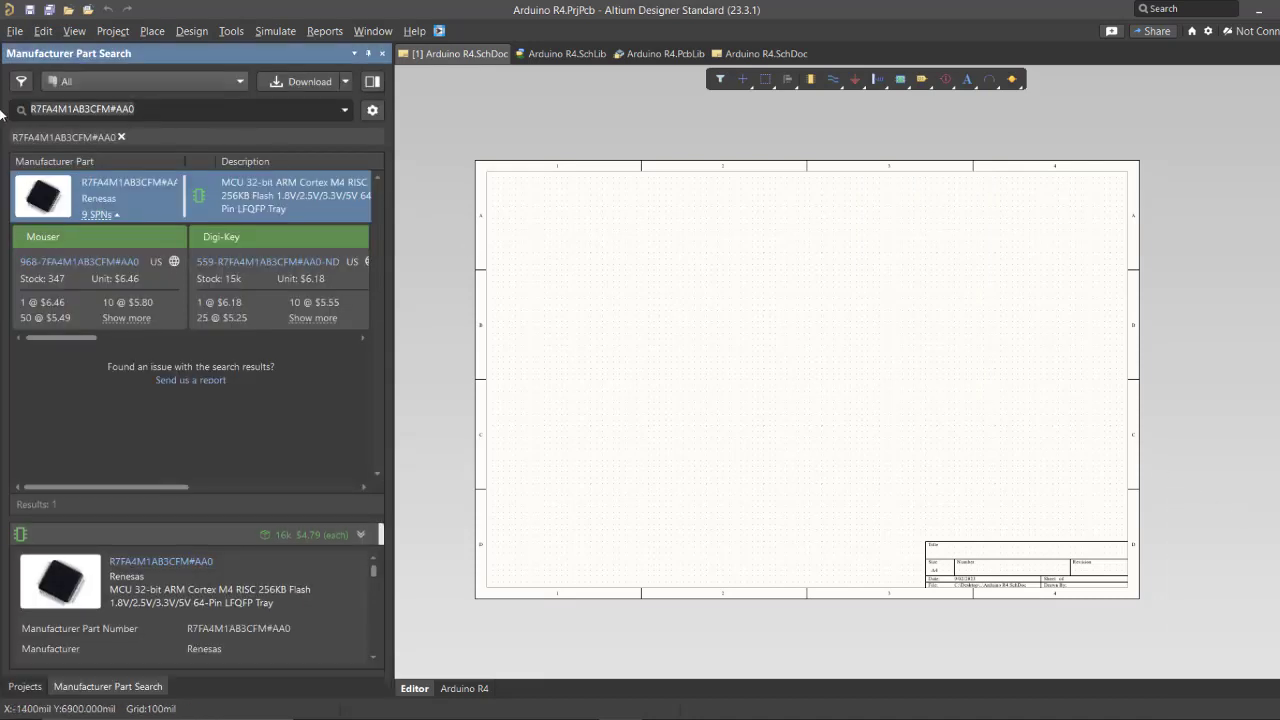
key("BackSpace")
key("ctrl+v")
key("Return")
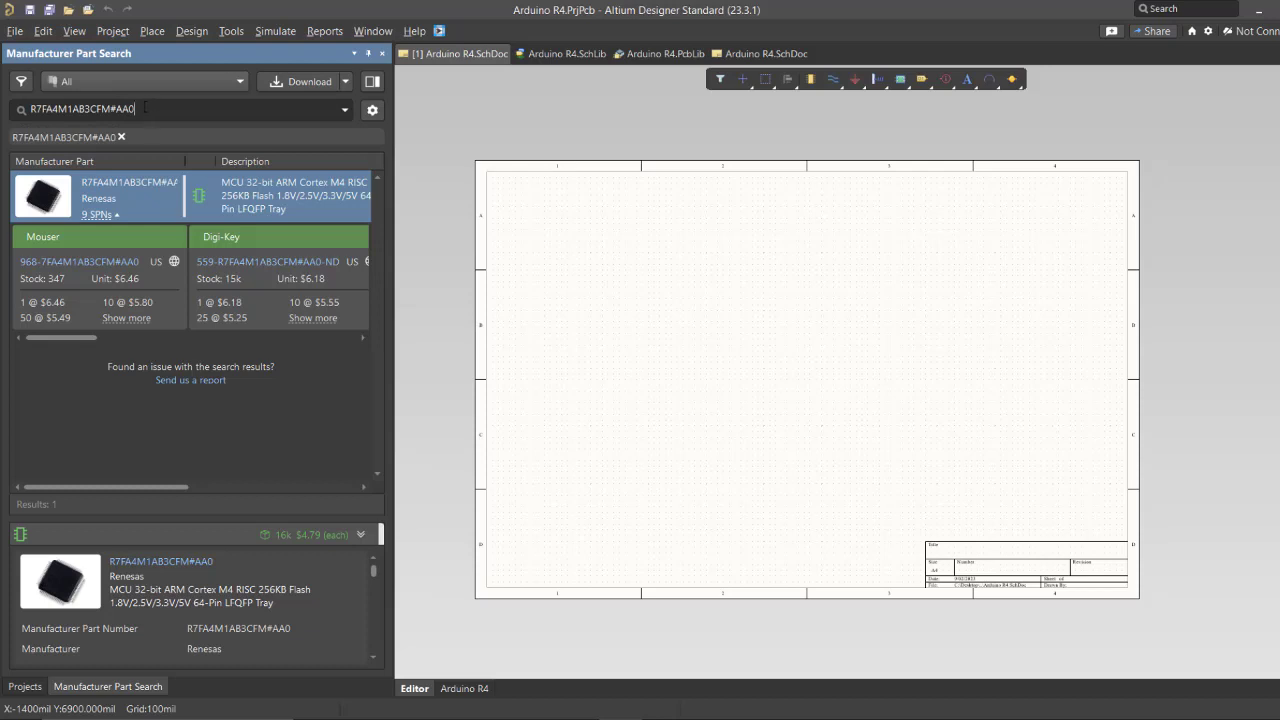
left_click_drag(145, 108, 31, 110)
left_click(33, 108)
left_click(121, 137)
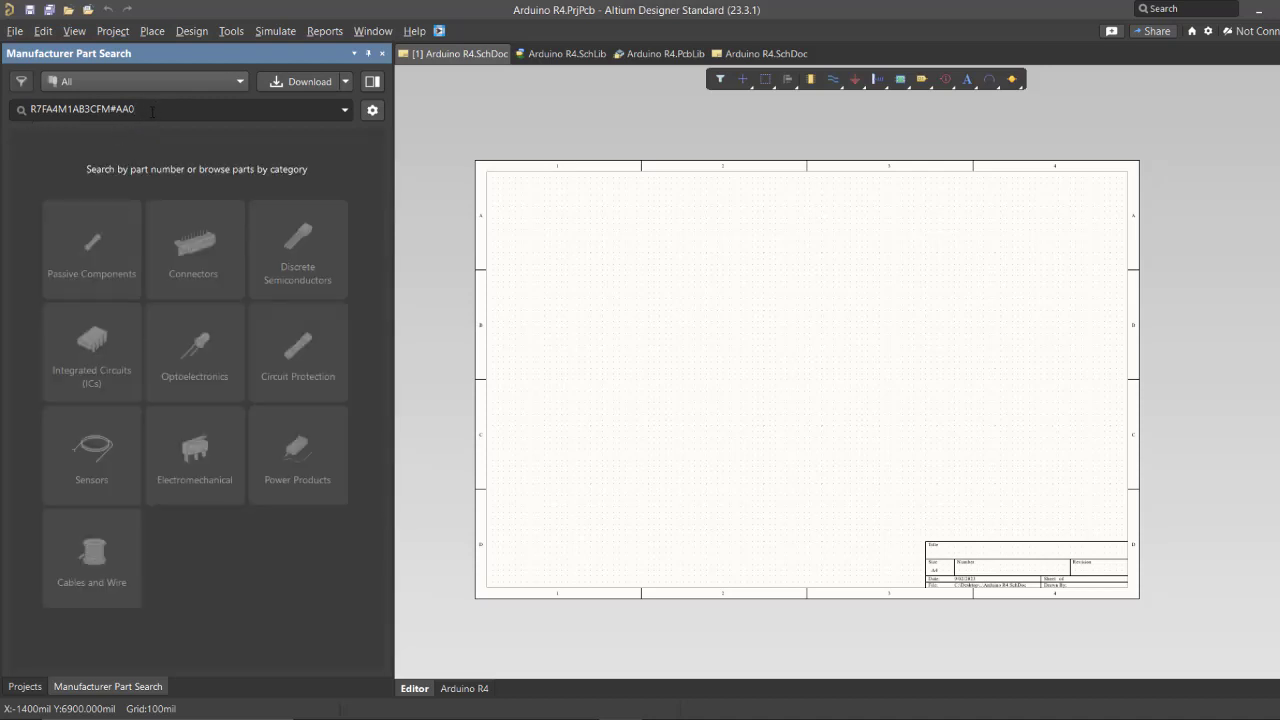
key("Return")
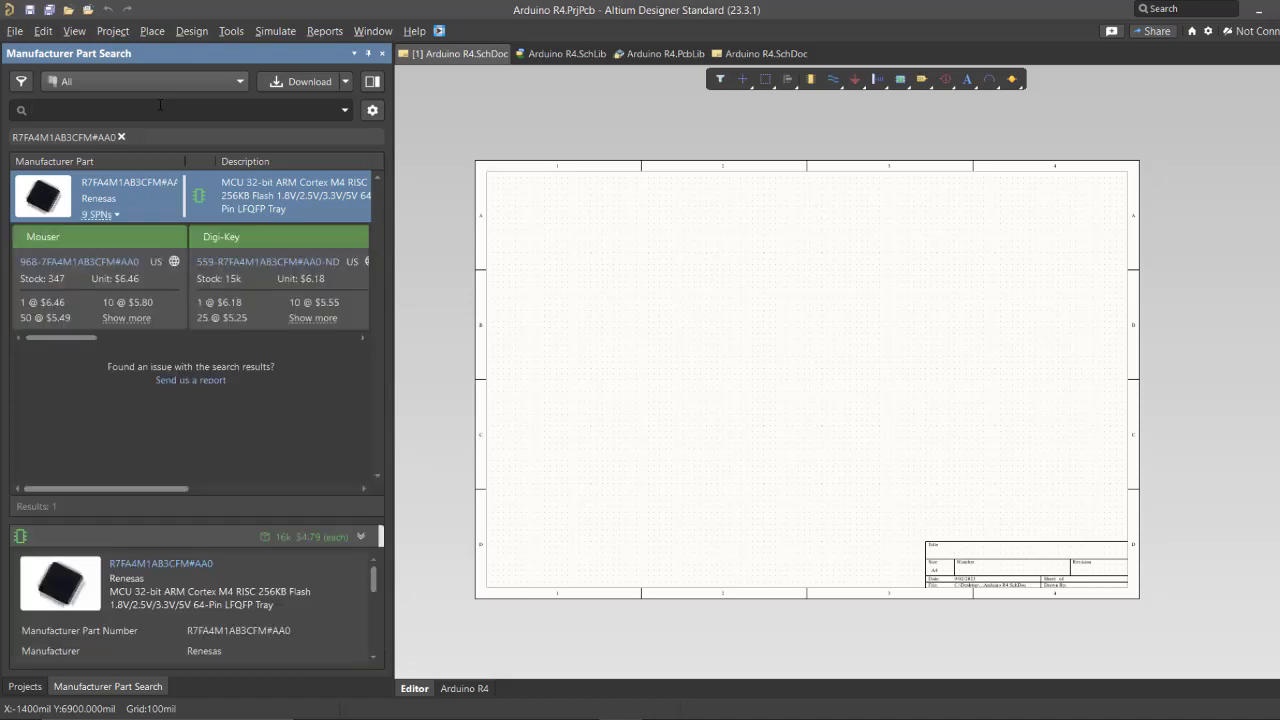
- Examine the R7FA4M1AB3CFM#AA0 microcontroller's supplier offers, part details, symbol and footprint models, datasheets and alternatives
mouse_move(178, 209)
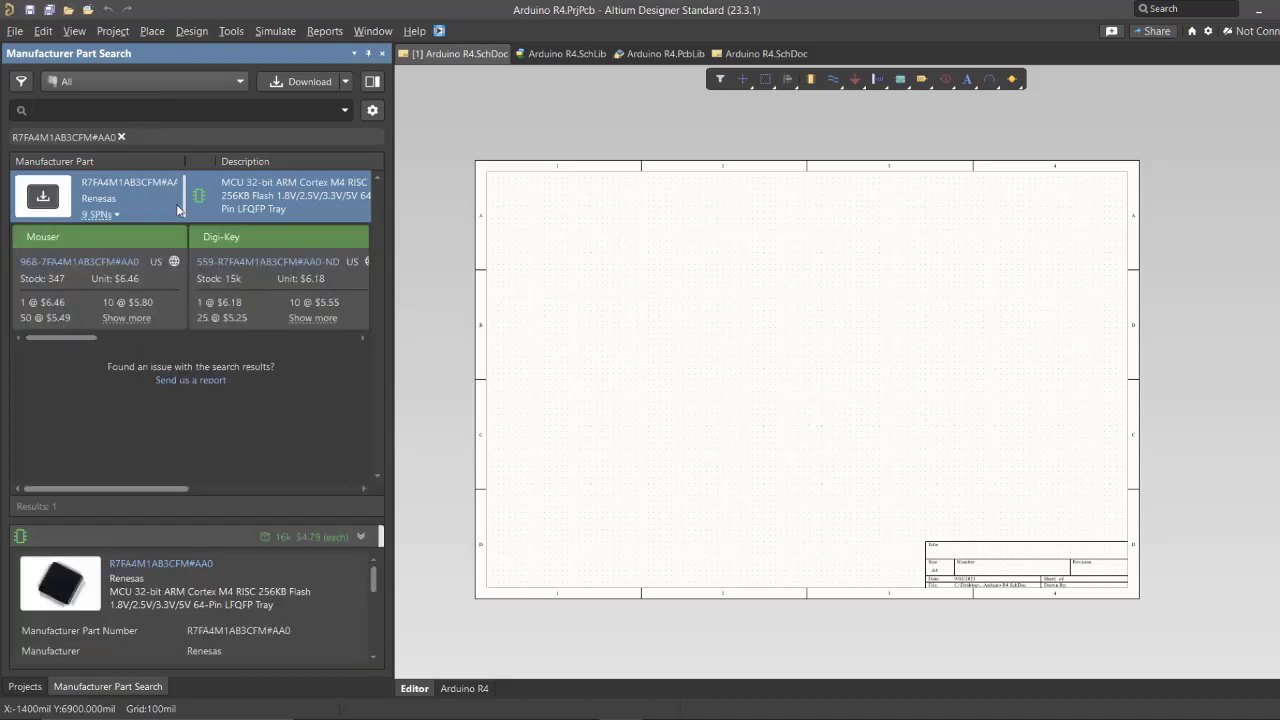
left_click(117, 216)
left_click(117, 216)
left_click(117, 216)
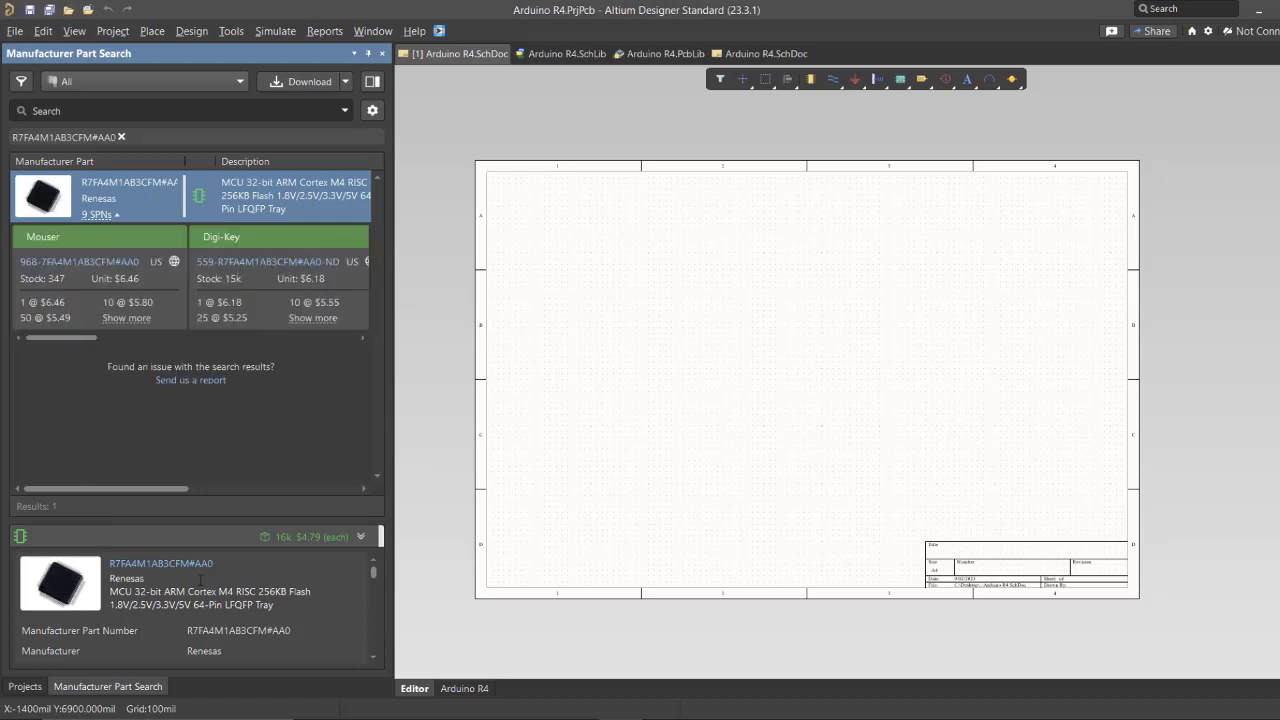
scroll(226, 623, "down", 1)
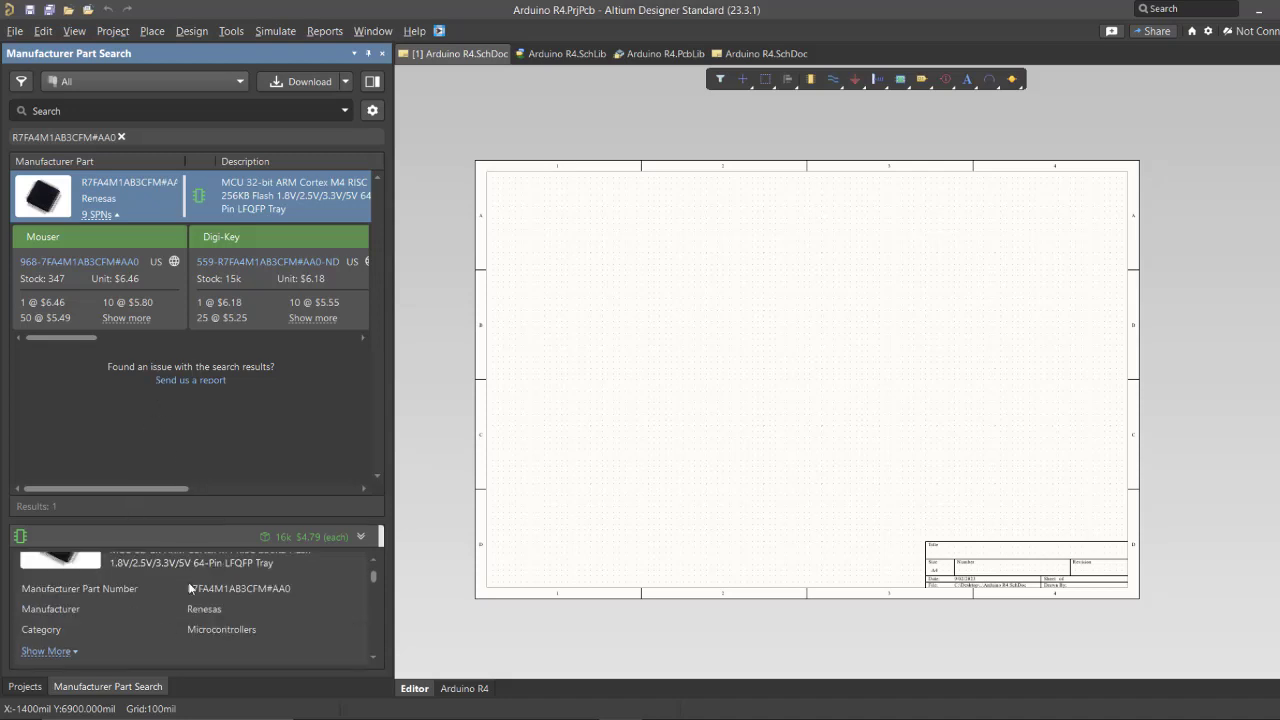
scroll(189, 588, "up", 1)
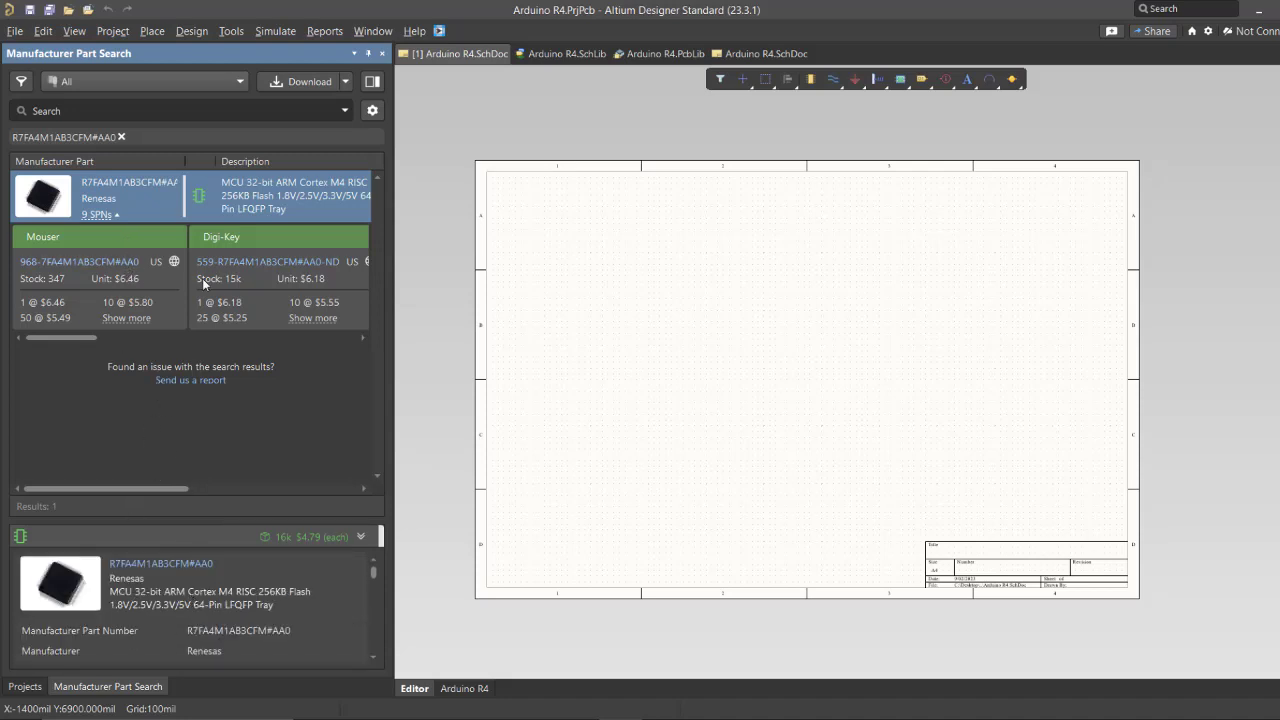
scroll(245, 613, "down", 1)
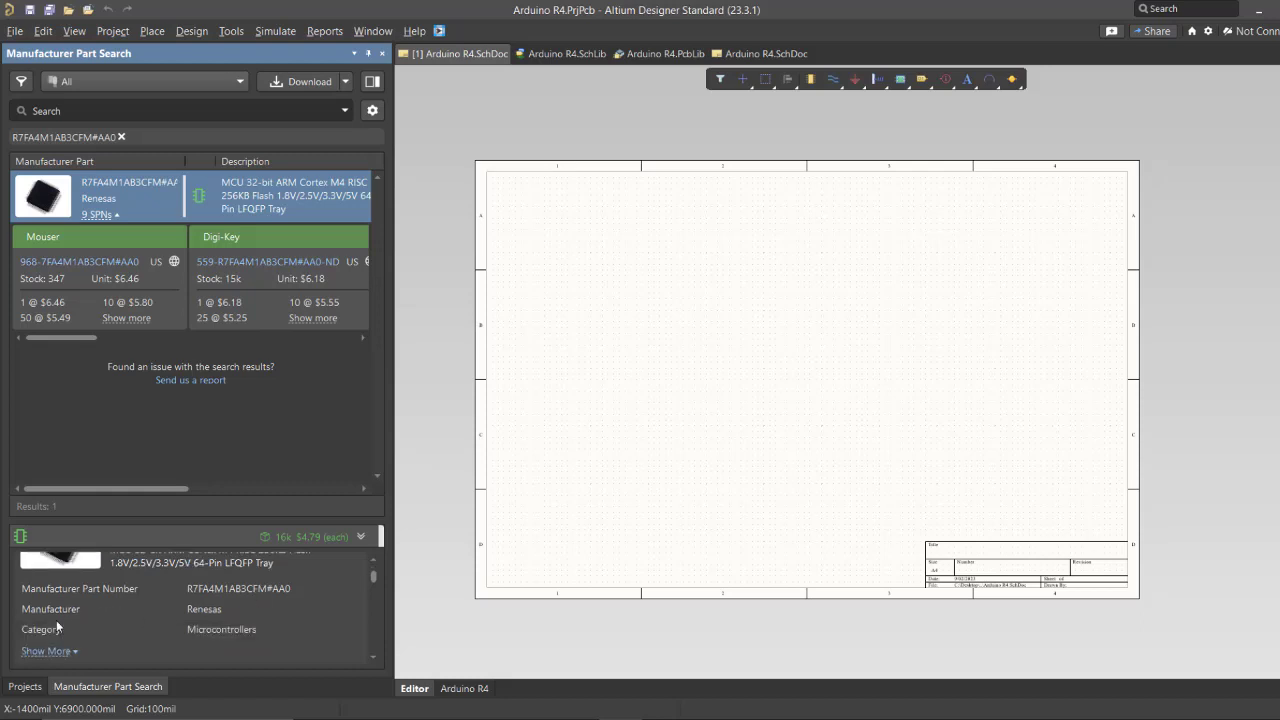
scroll(229, 628, "down", 2)
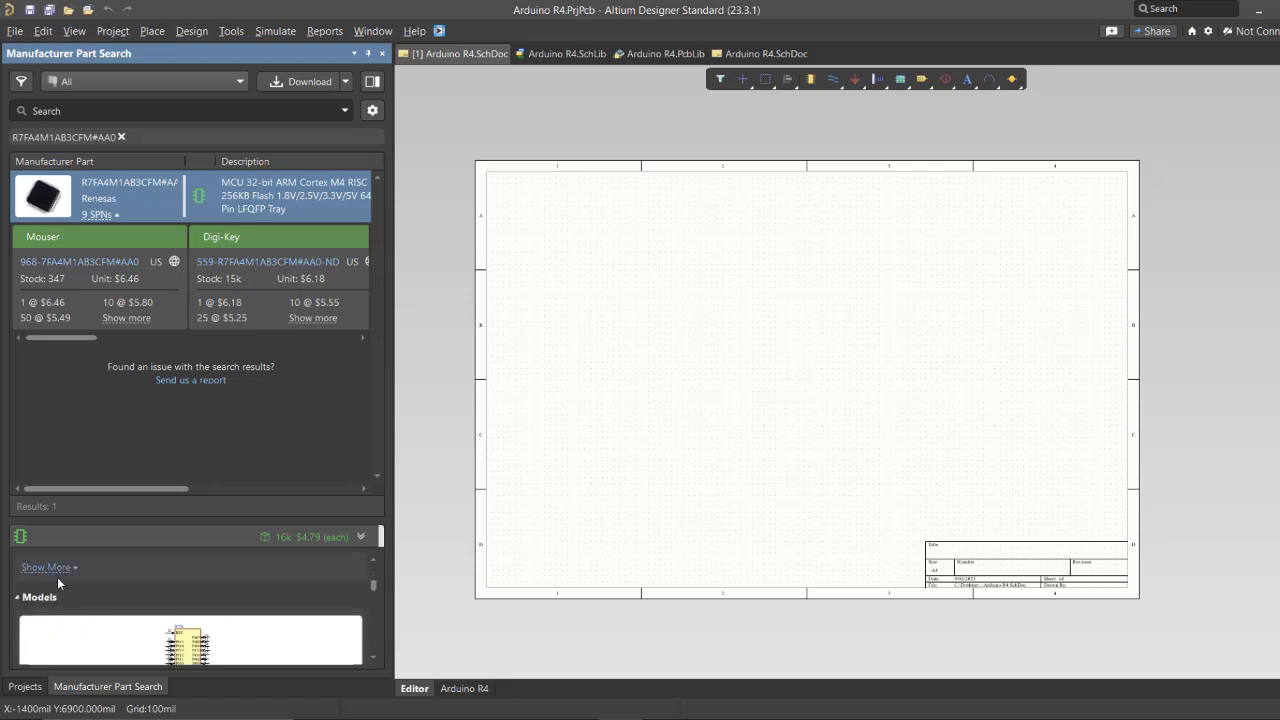
scroll(192, 583, "down", 3)
scroll(196, 586, "up", 5)
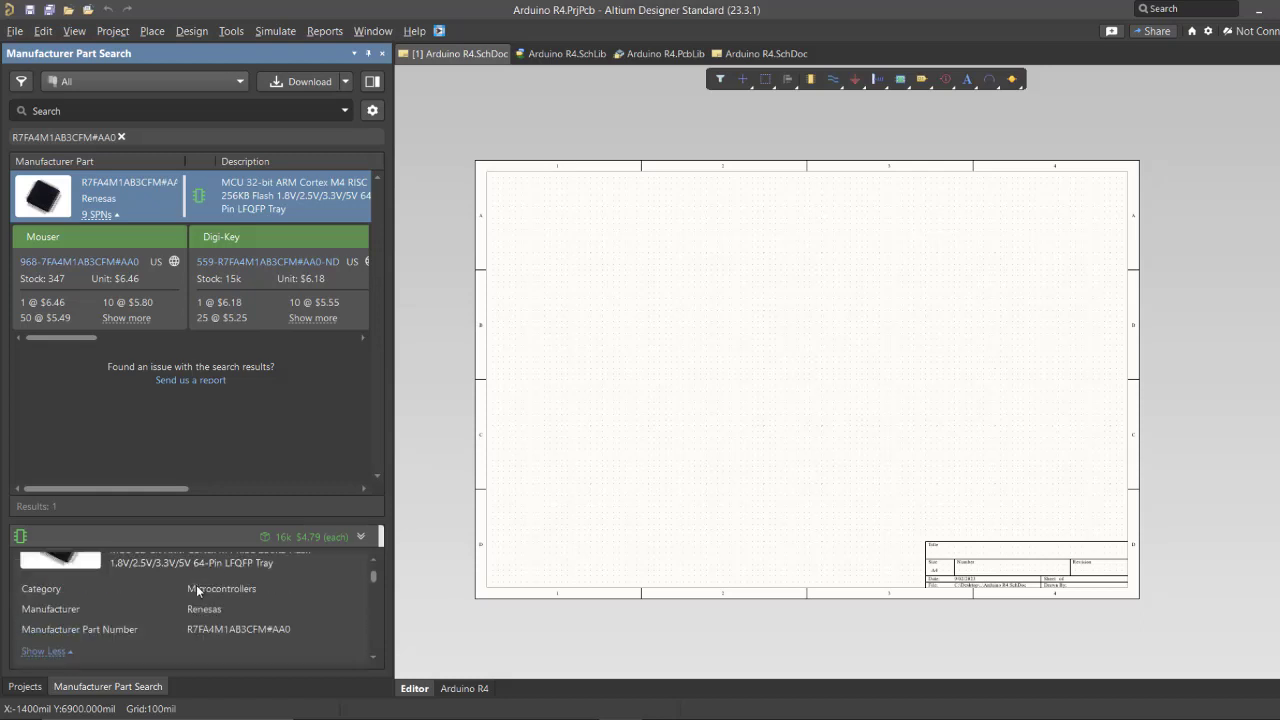
scroll(197, 586, "down", 3)
scroll(196, 594, "down", 6)
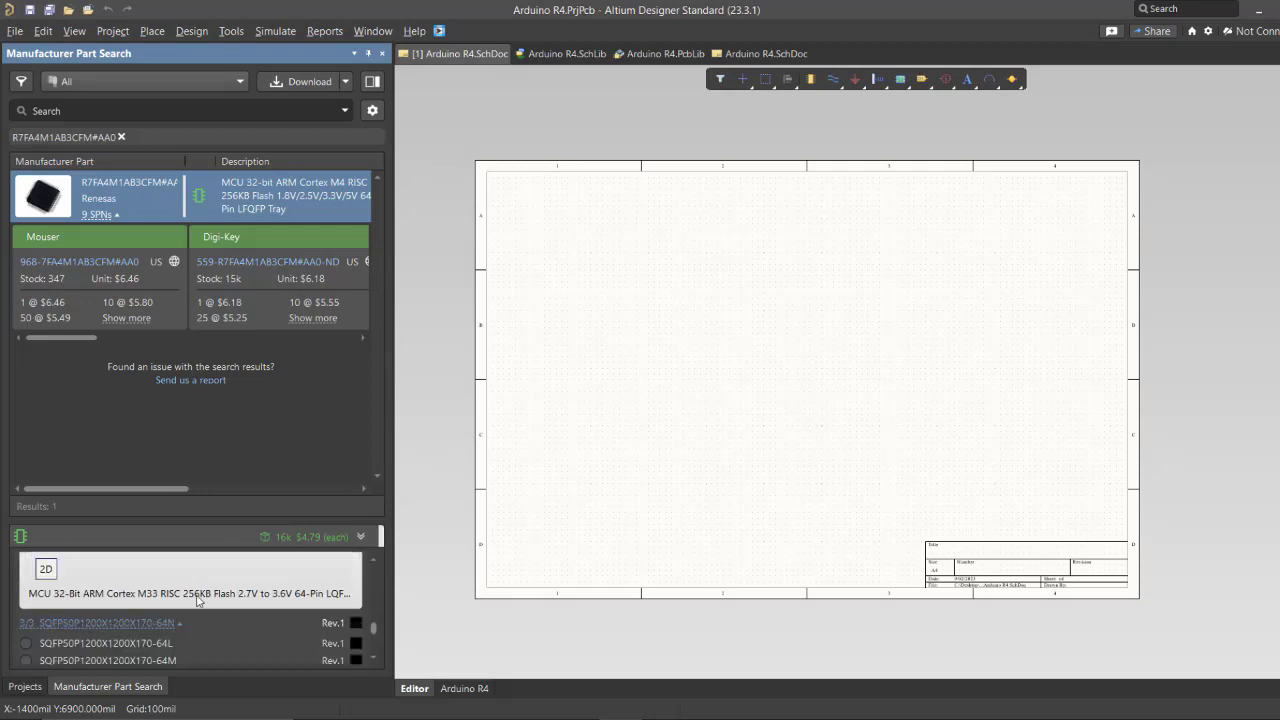
scroll(196, 600, "down", 3)
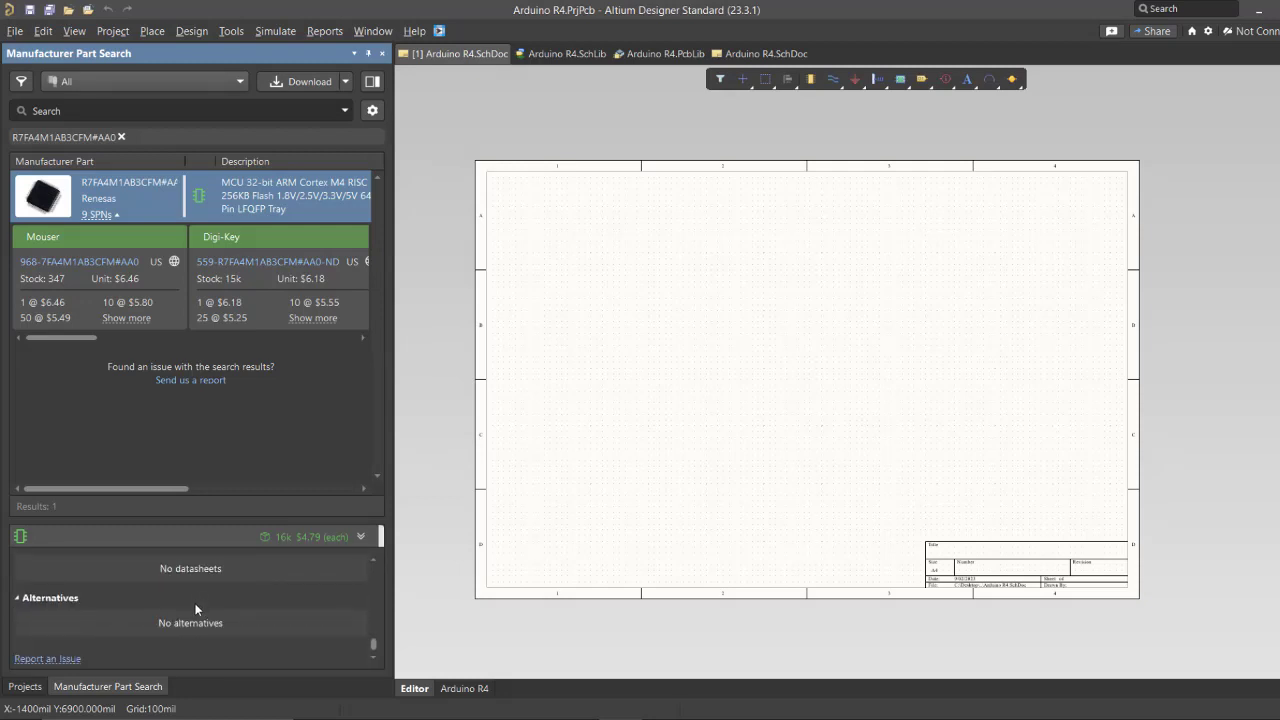
scroll(194, 600, "up", 3)
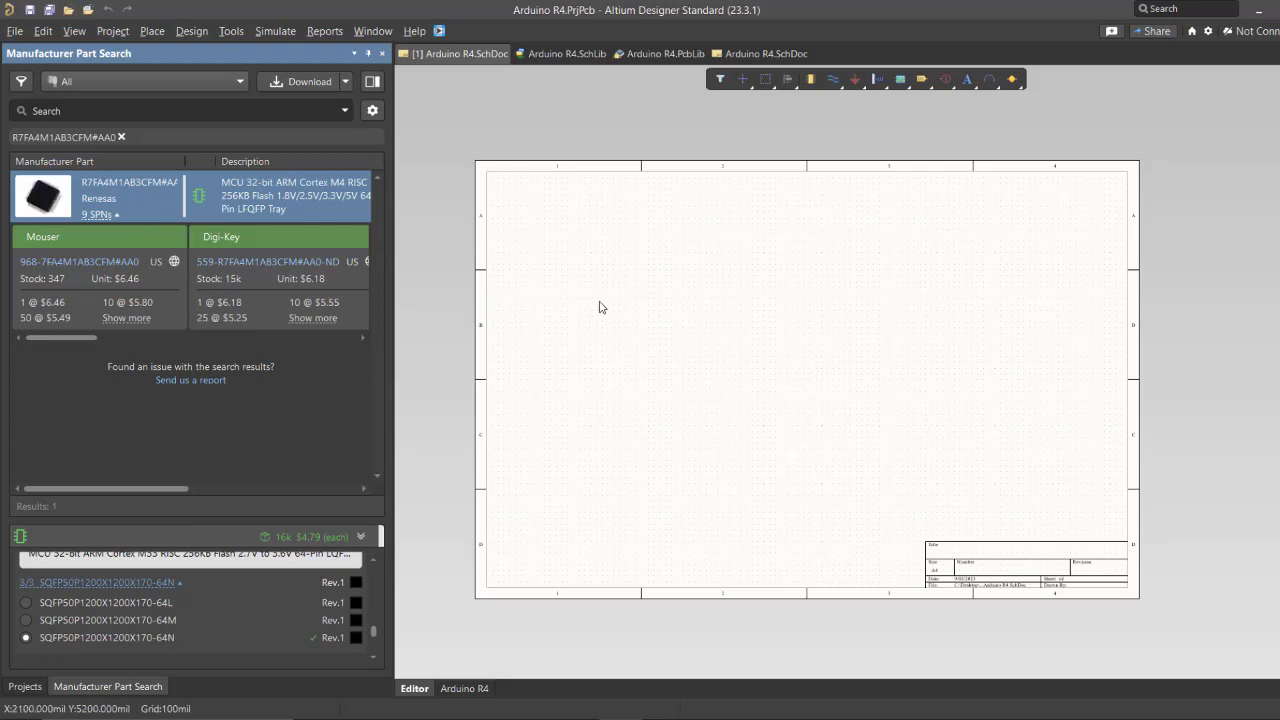
- Place the R7FA4M1AB3CFM#AA0 microcontroller symbol from the search result in the upper-left area of the schematic sheet
right_click(294, 206)
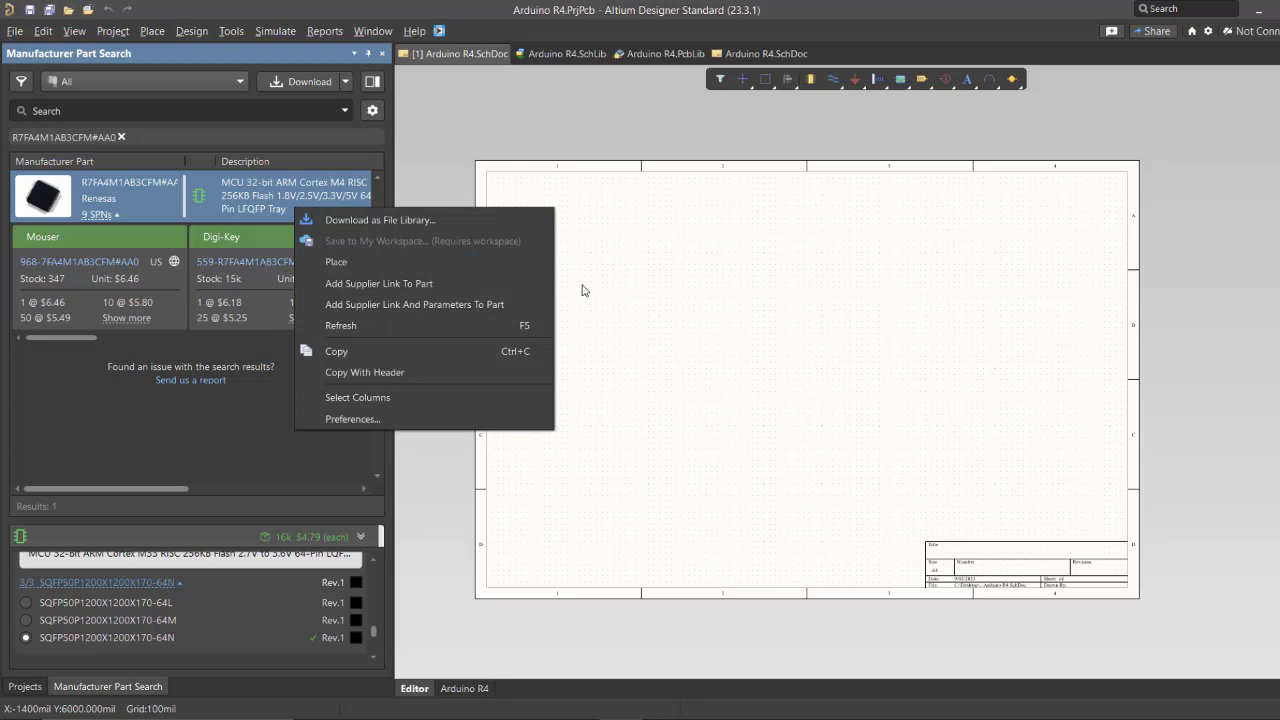
left_click(336, 261)
scroll(563, 257, "up", 3, "ctrl")
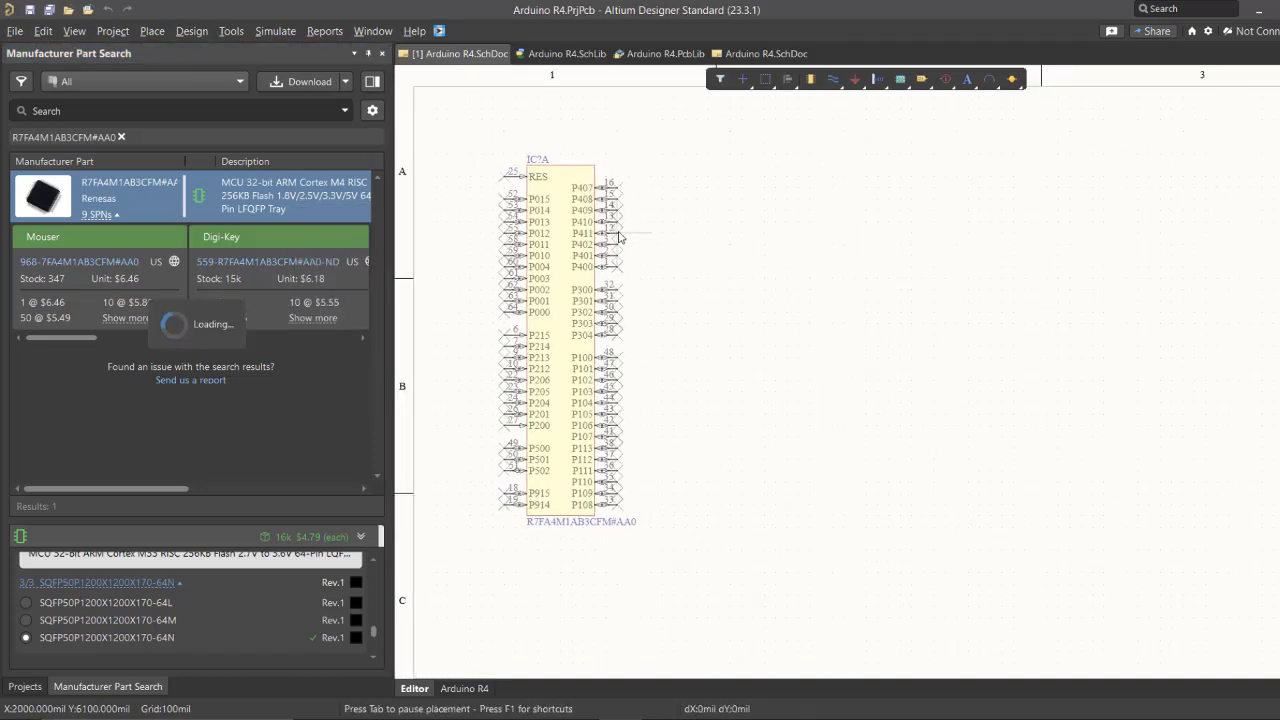
left_click(618, 236)
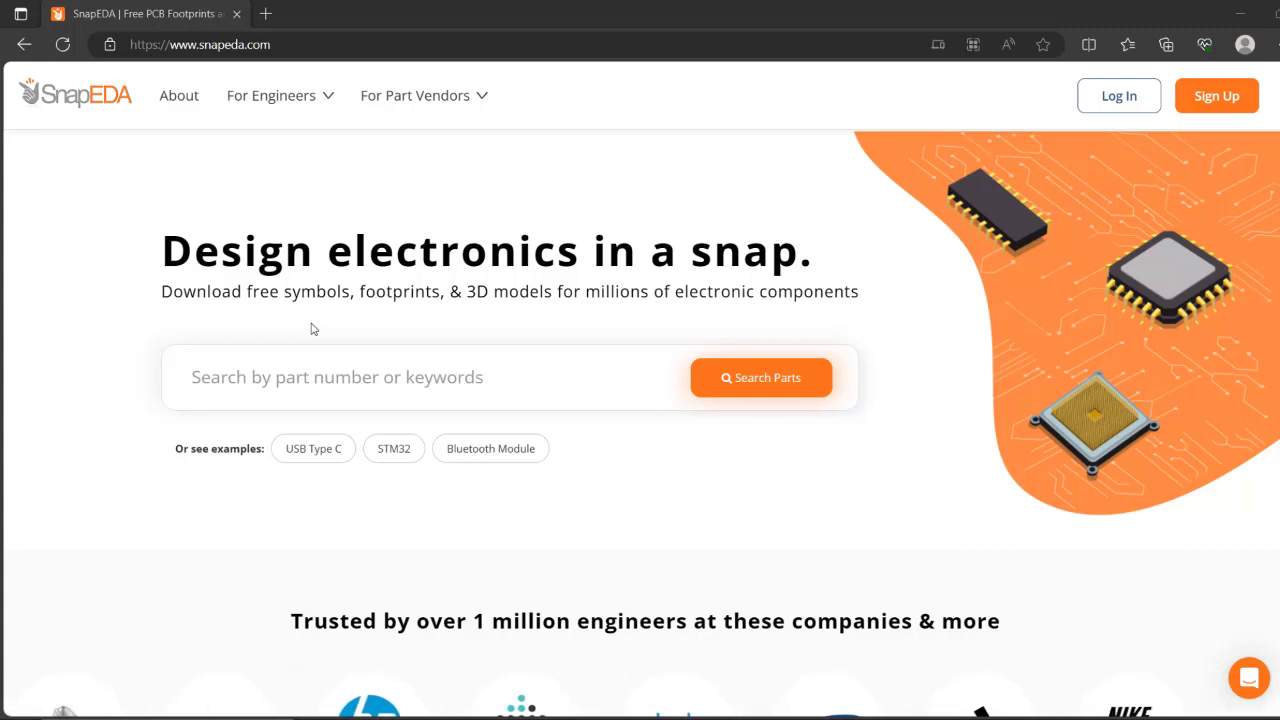
left_click(334, 385)
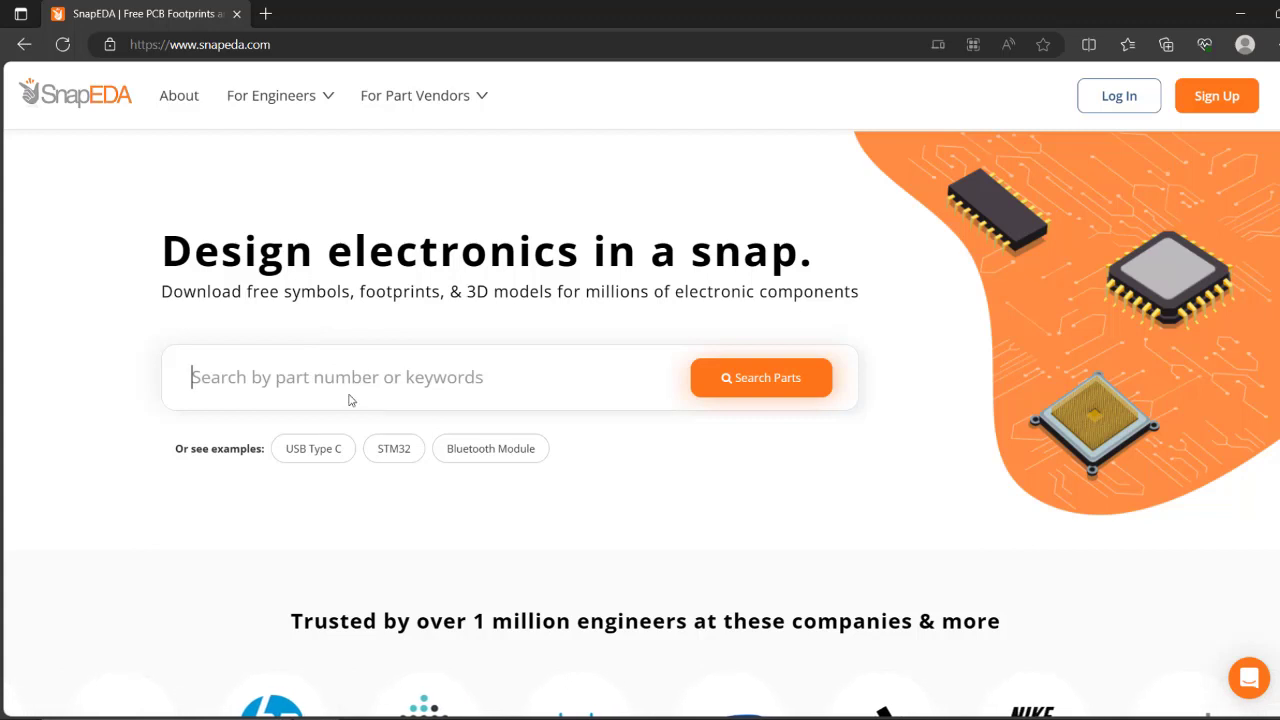
left_click(313, 449)
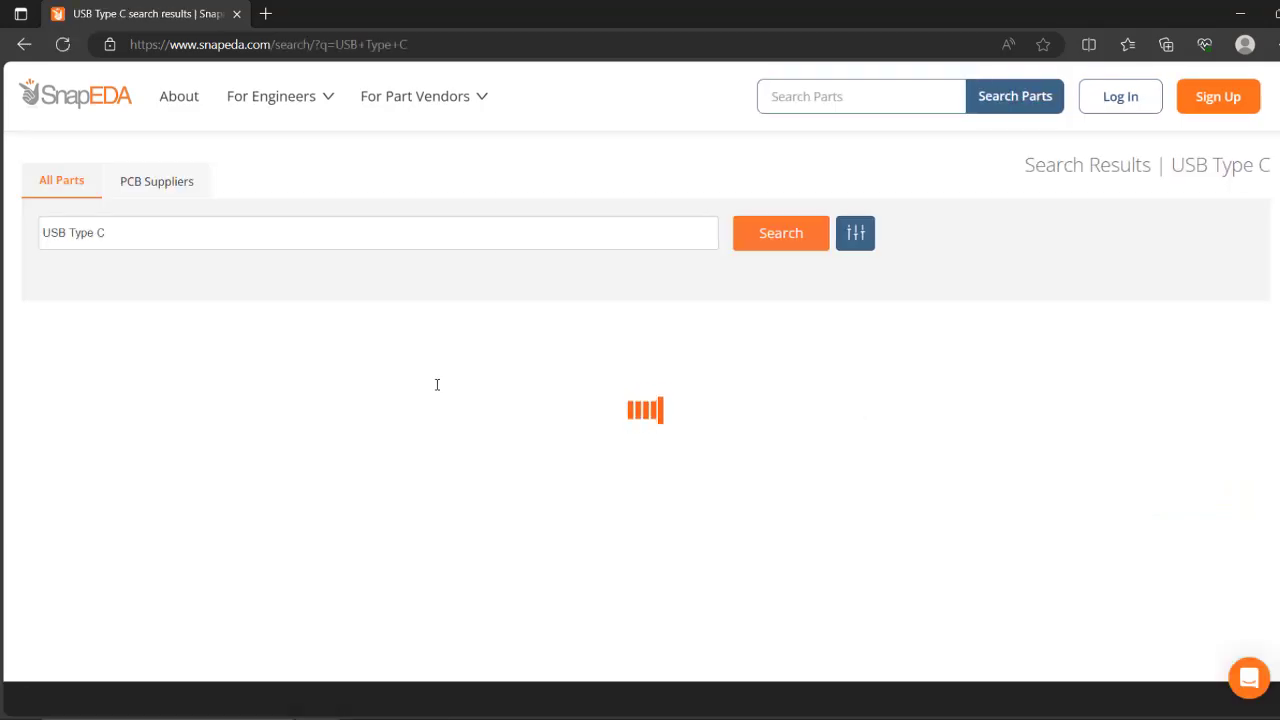
scroll(440, 386, "down", 3)
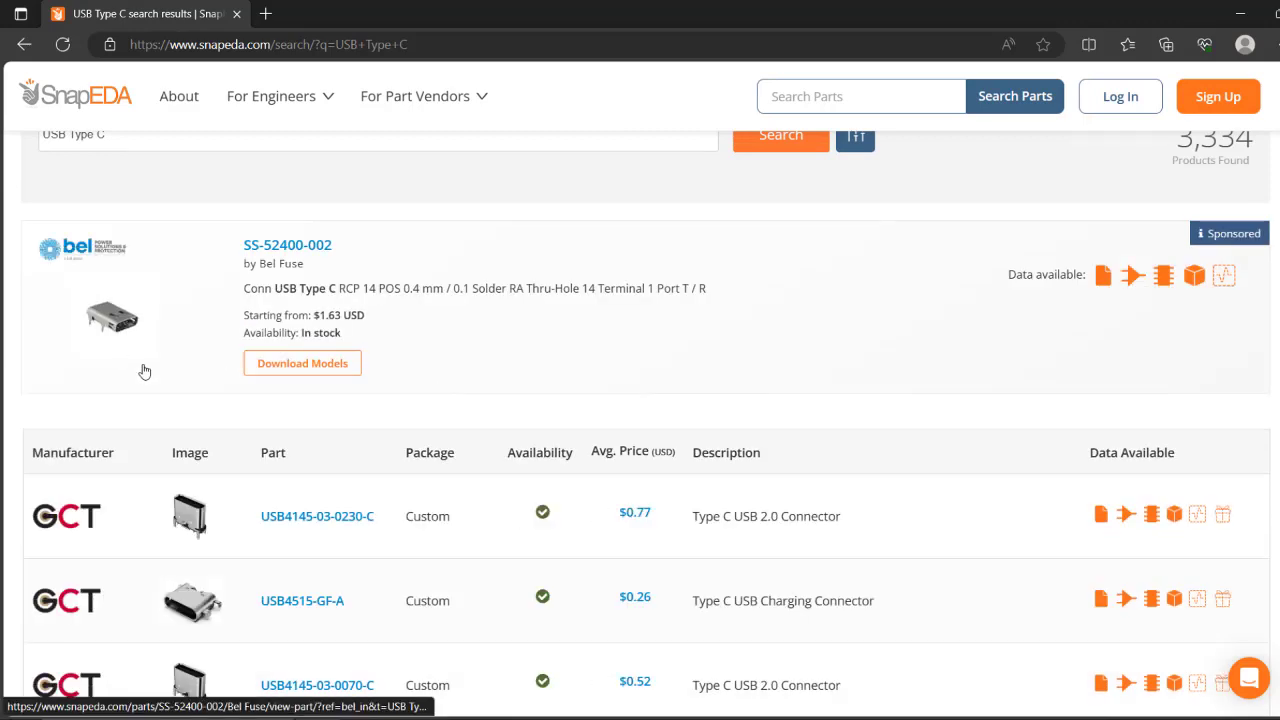
mouse_move(198, 510)
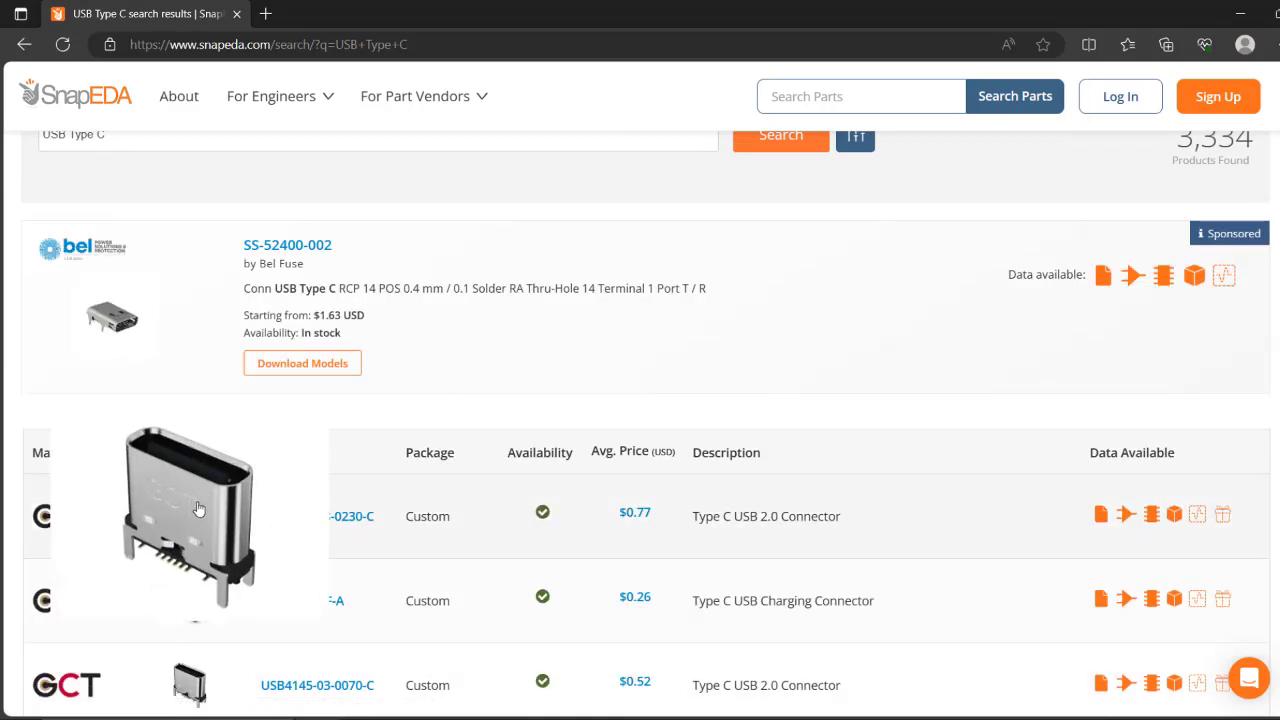
left_click(358, 515)
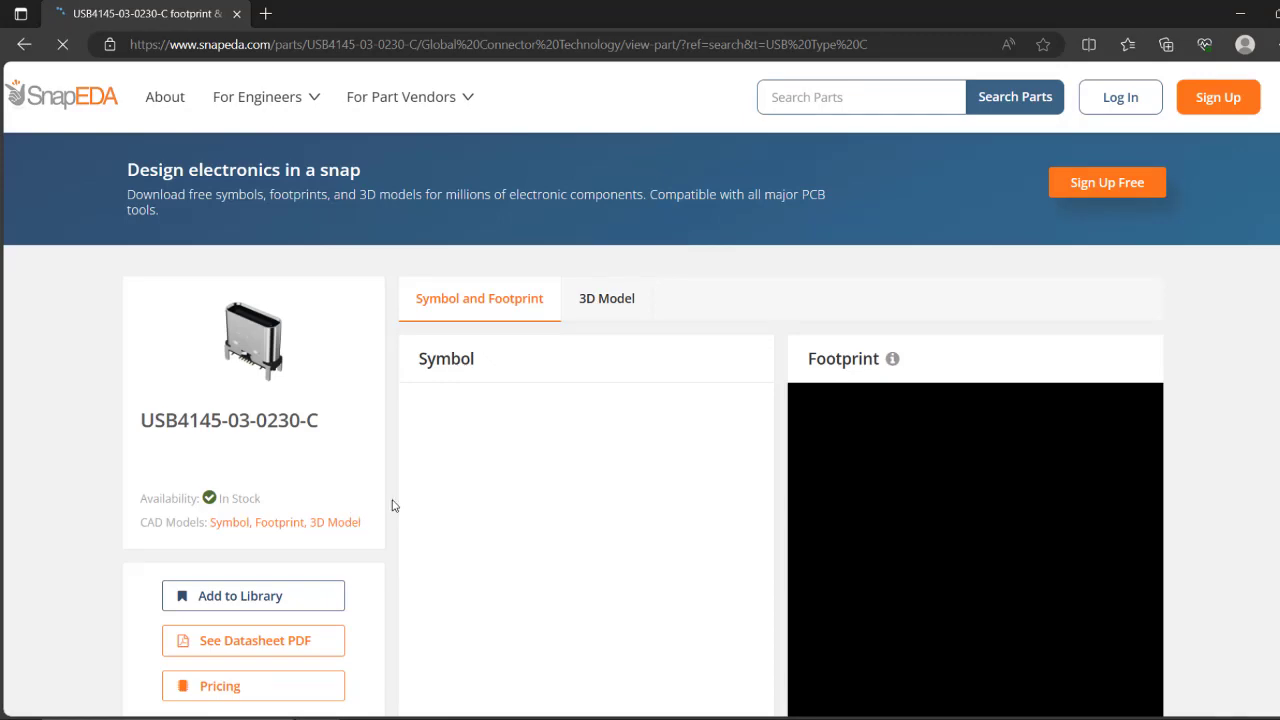
scroll(1211, 480, "down", 3)
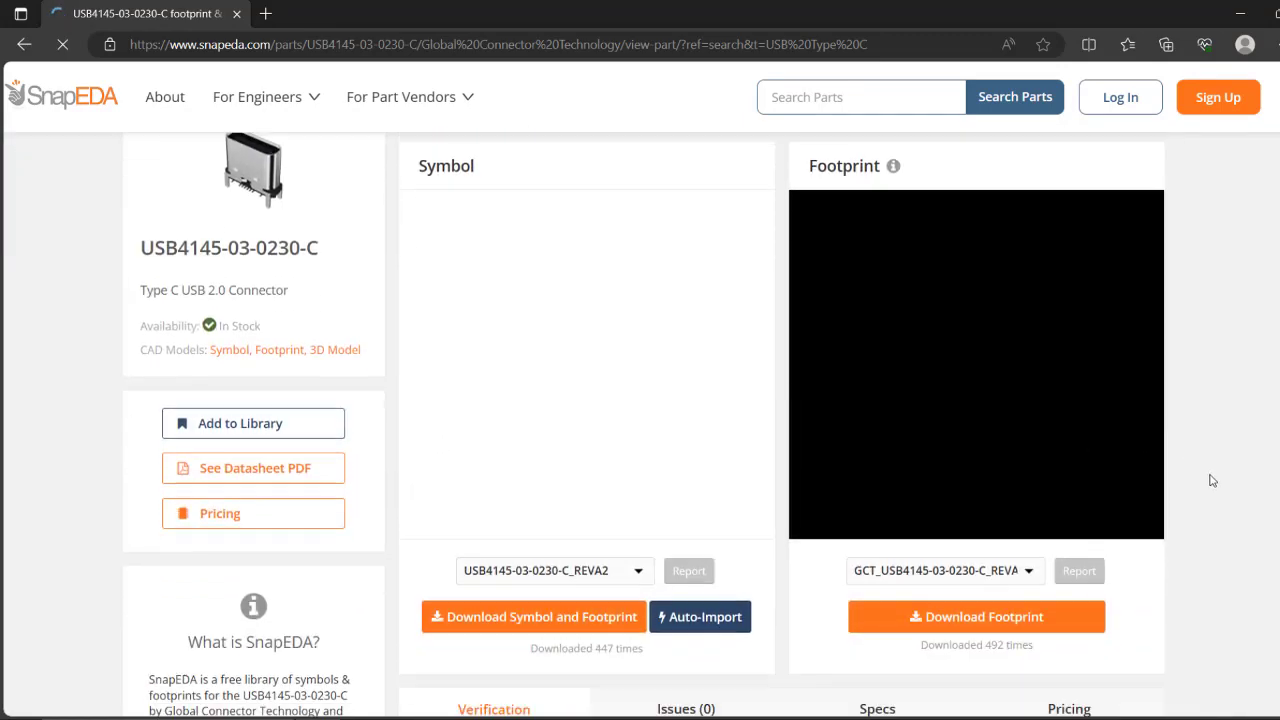
scroll(1211, 480, "up", 2)
scroll(757, 422, "down", 4)
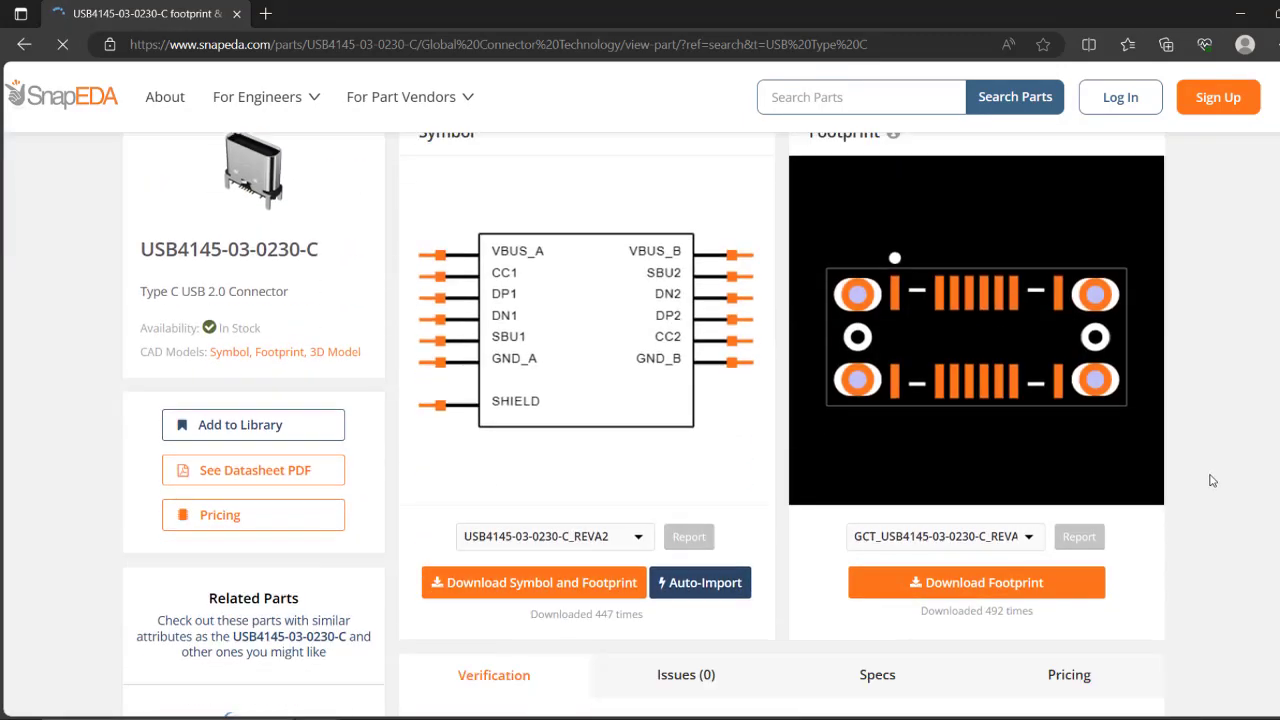
left_click(580, 318)
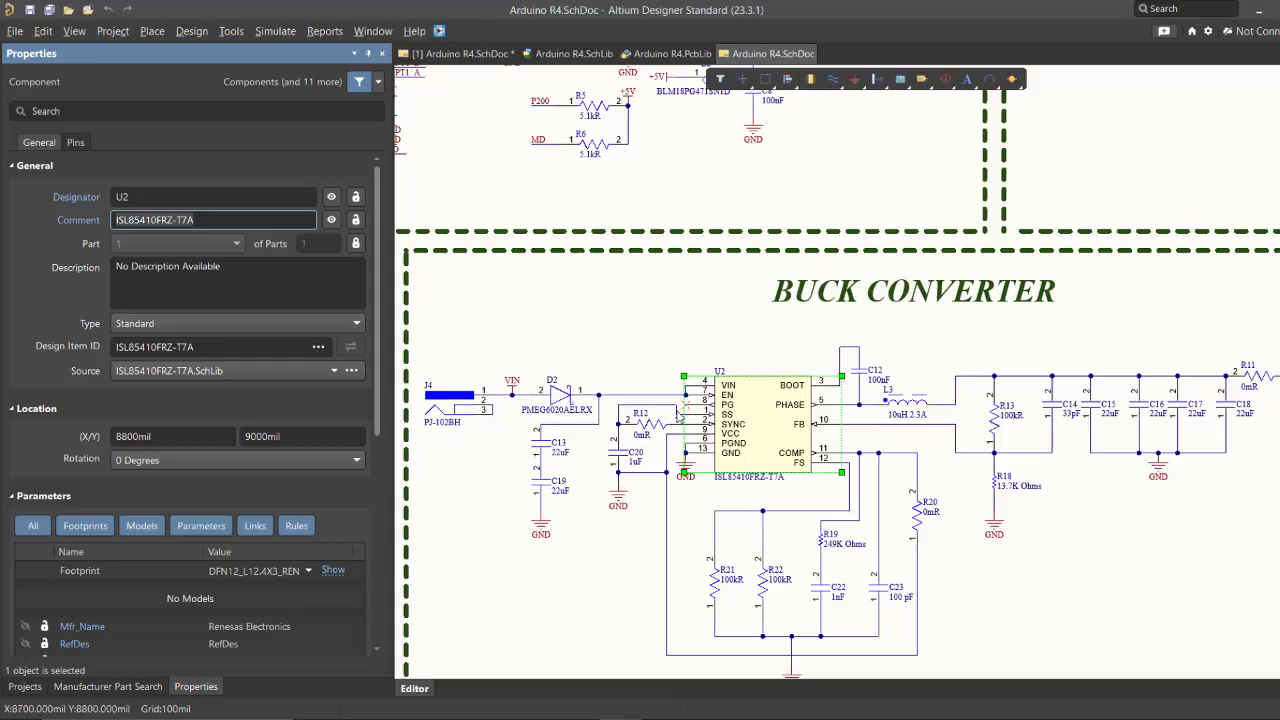
- Examine the completed Arduino R4 schematic, including its buck converter, USB connector and microcontroller blocks
middle_click_drag(652, 424, 650, 430)
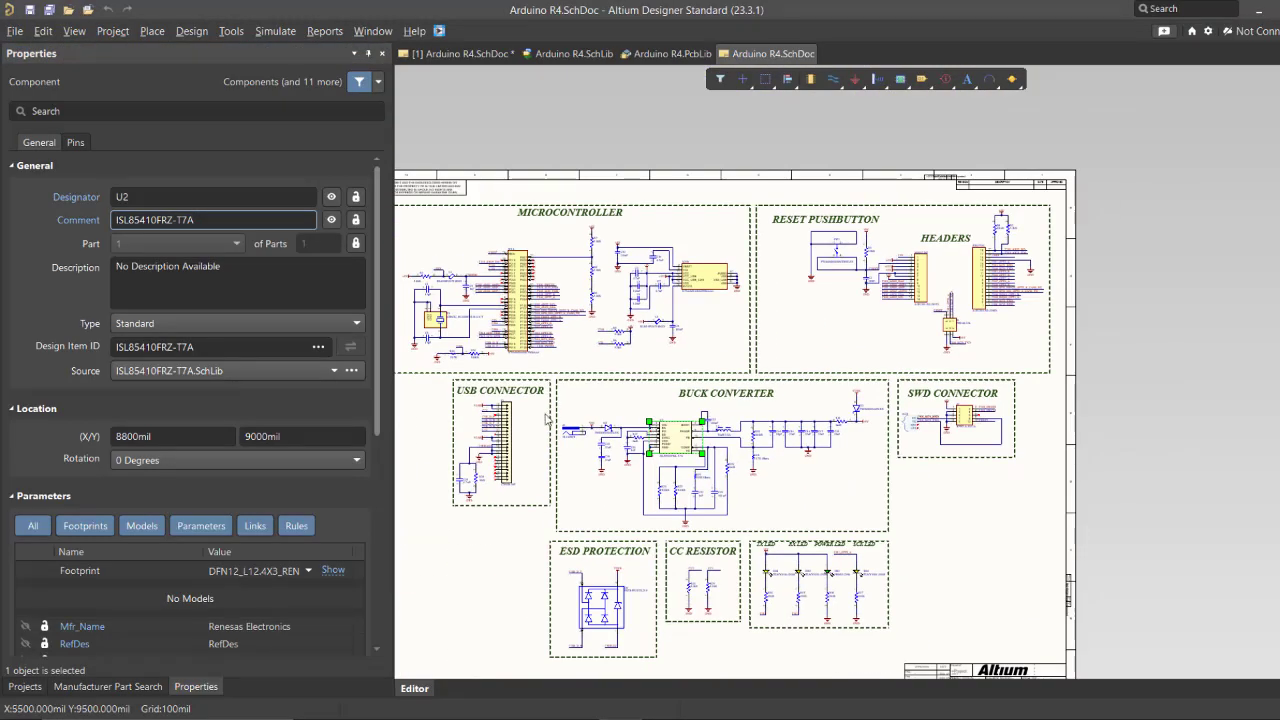
right_click_drag(650, 428, 760, 423)
middle_click_drag(628, 315, 627, 309)
right_click_drag(858, 530, 749, 334)
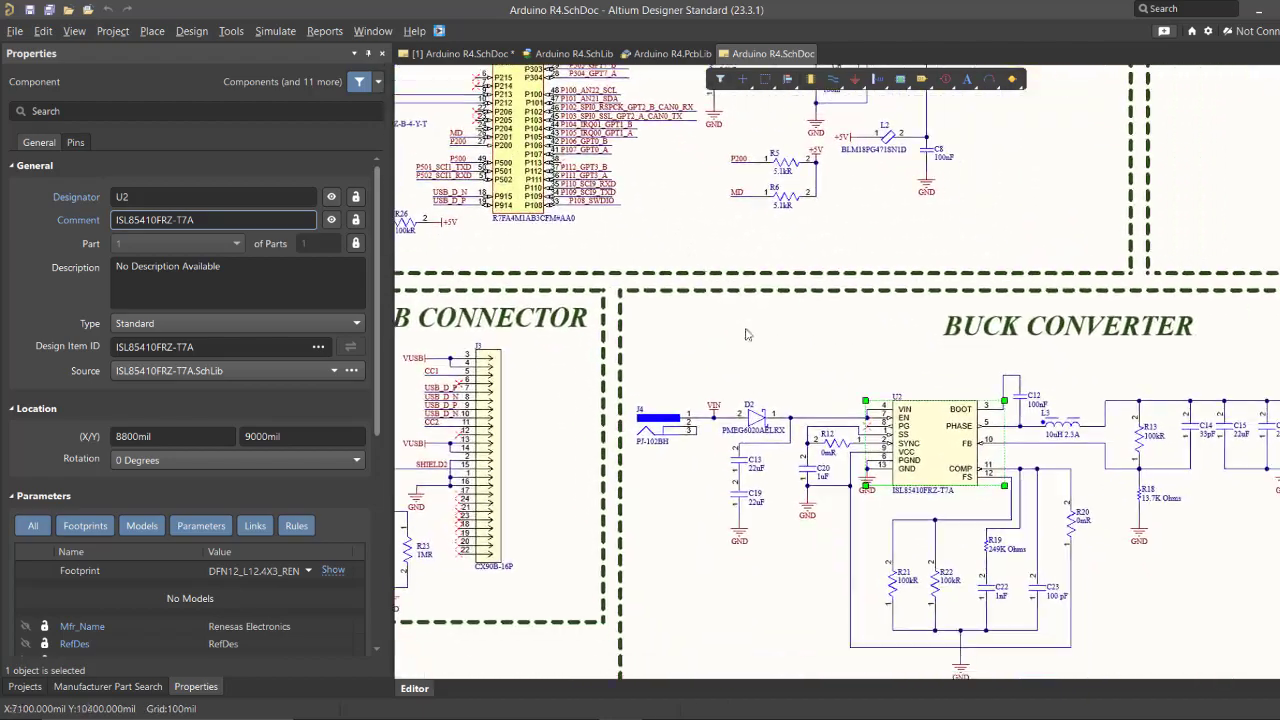
right_click_drag(811, 401, 706, 305)
middle_click_drag(699, 290, 700, 303)
right_click_drag(700, 303, 750, 353)
middle_click_drag(750, 353, 750, 358)
right_click_drag(731, 354, 725, 373)
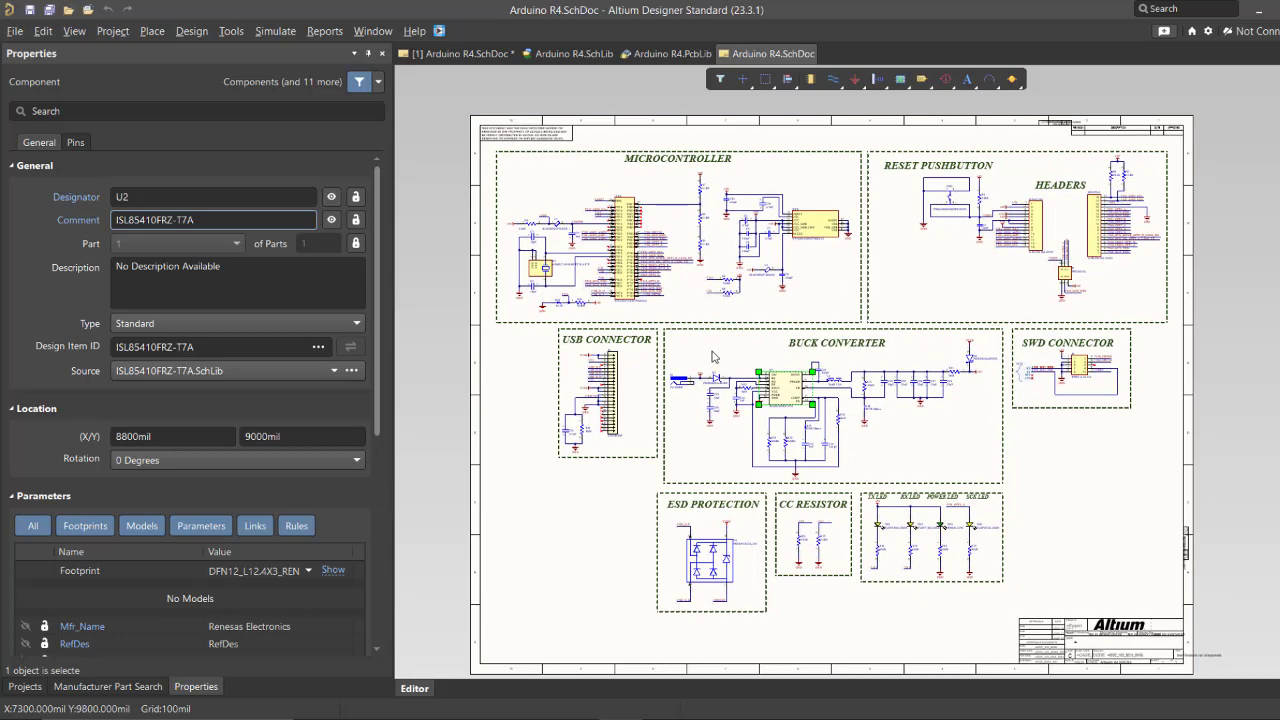
left_click(711, 352)
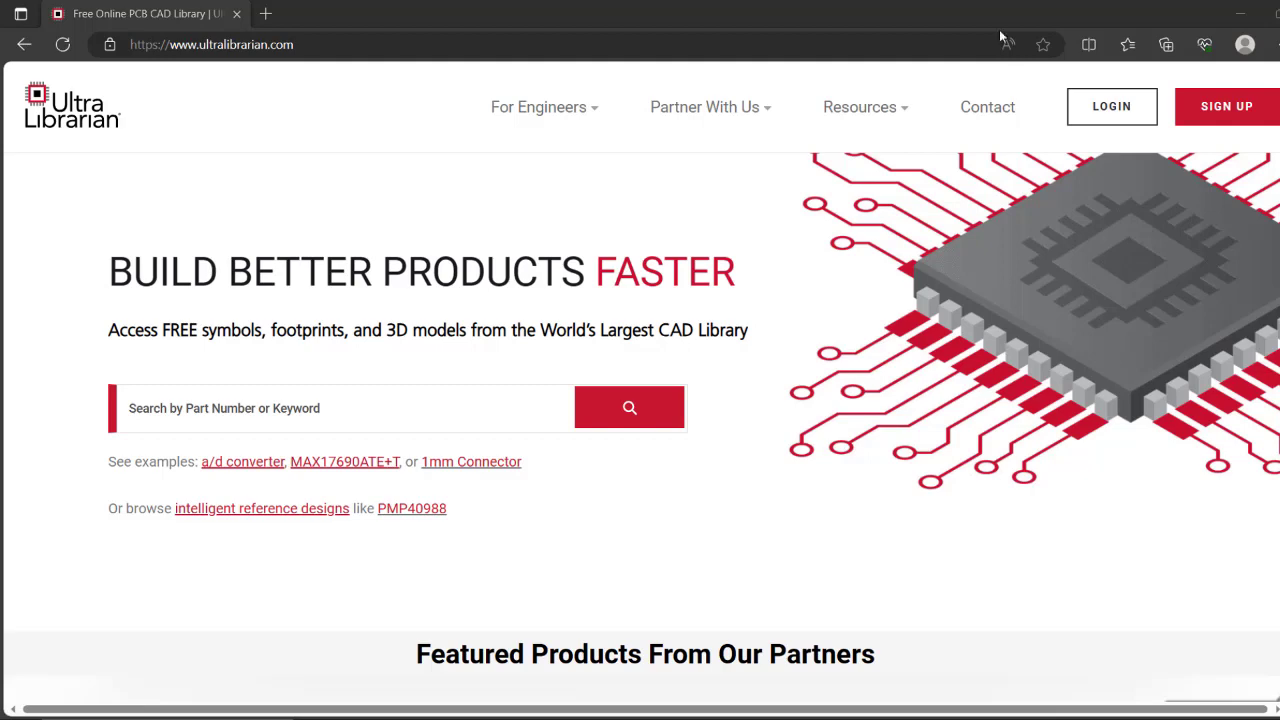
- Look through the Ultra Librarian home page for its search and download features and supported CAD tools
scroll(846, 186, "down", 10)
scroll(846, 280, "up", 1)
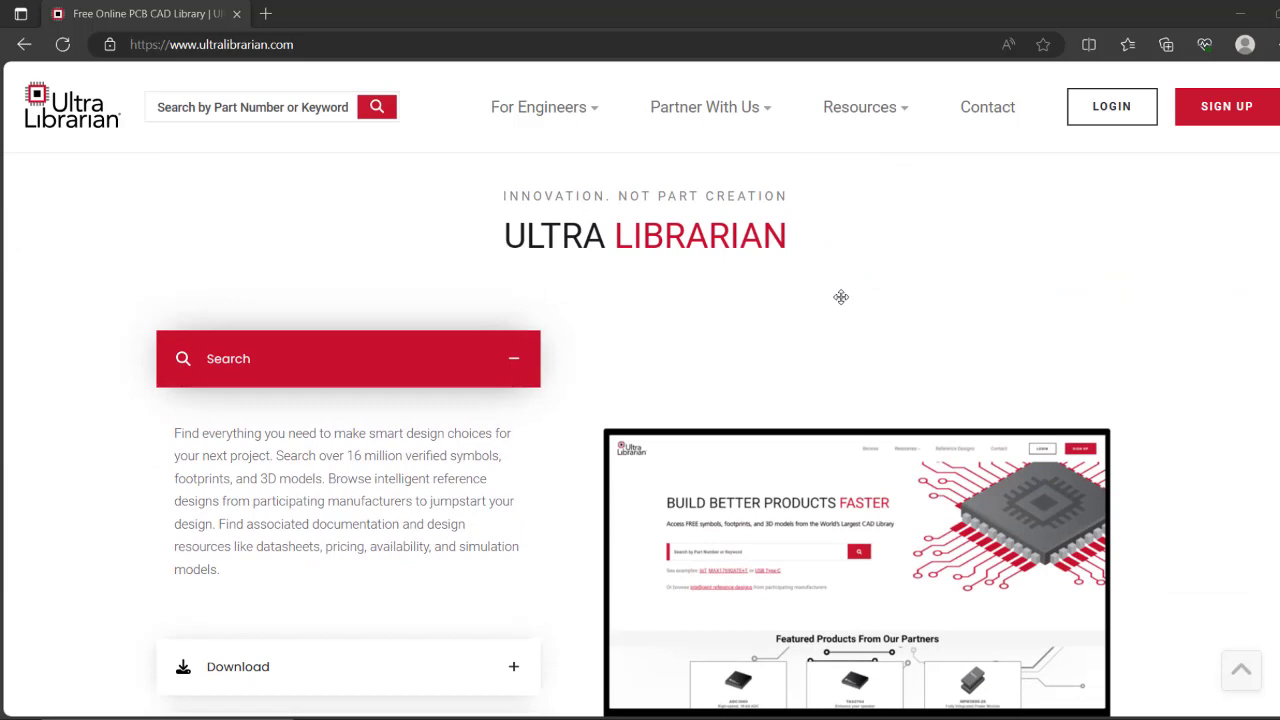
scroll(841, 297, "down", 2)
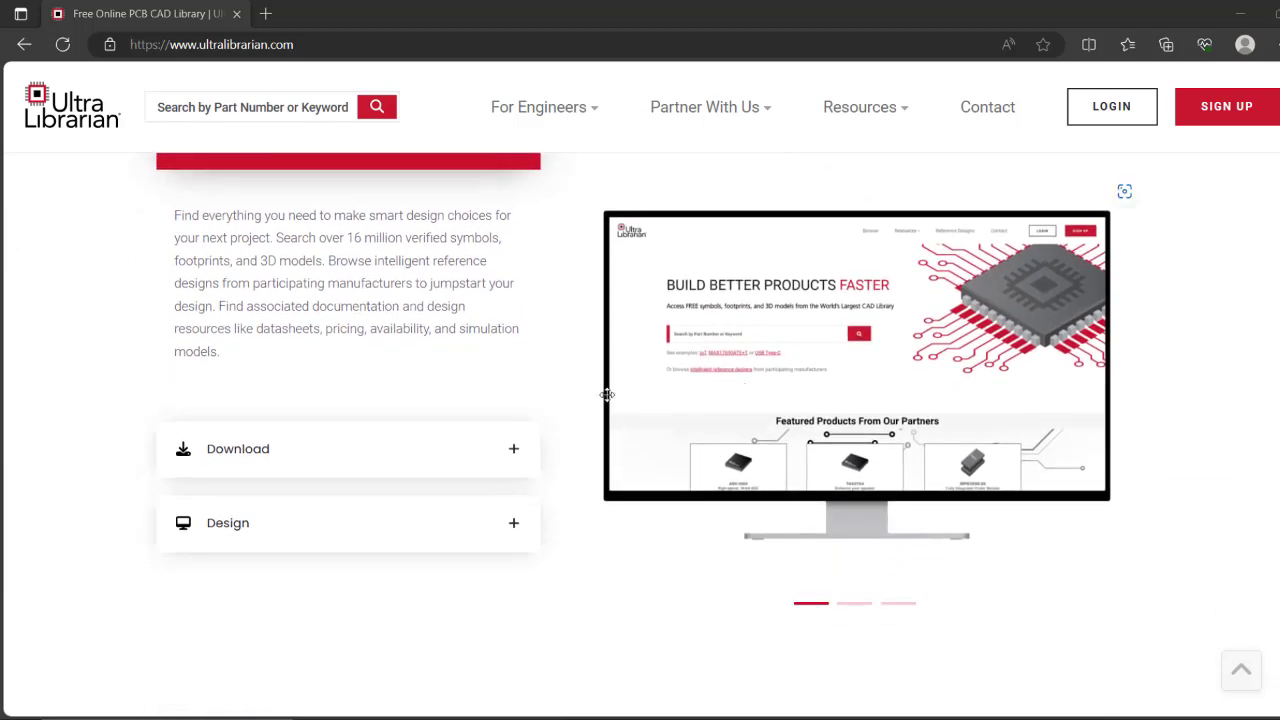
scroll(603, 391, "down", 5)
scroll(595, 403, "down", 6)
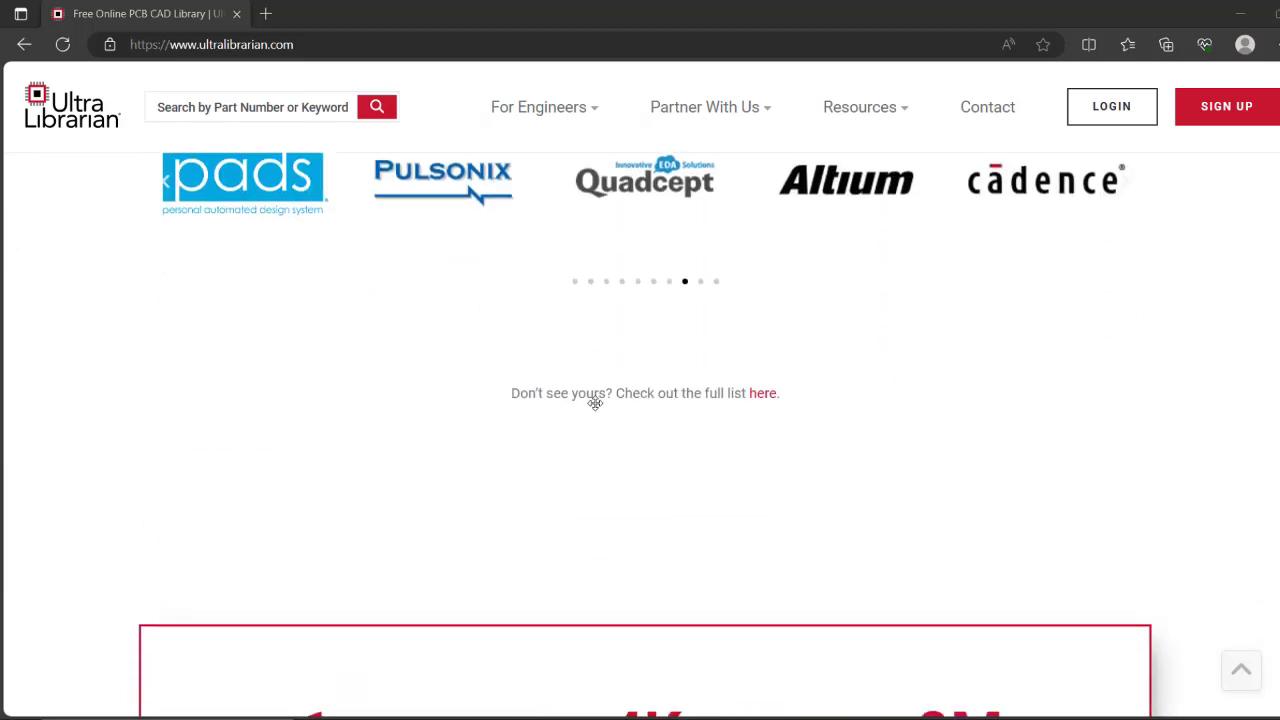
scroll(595, 403, "up", 12)
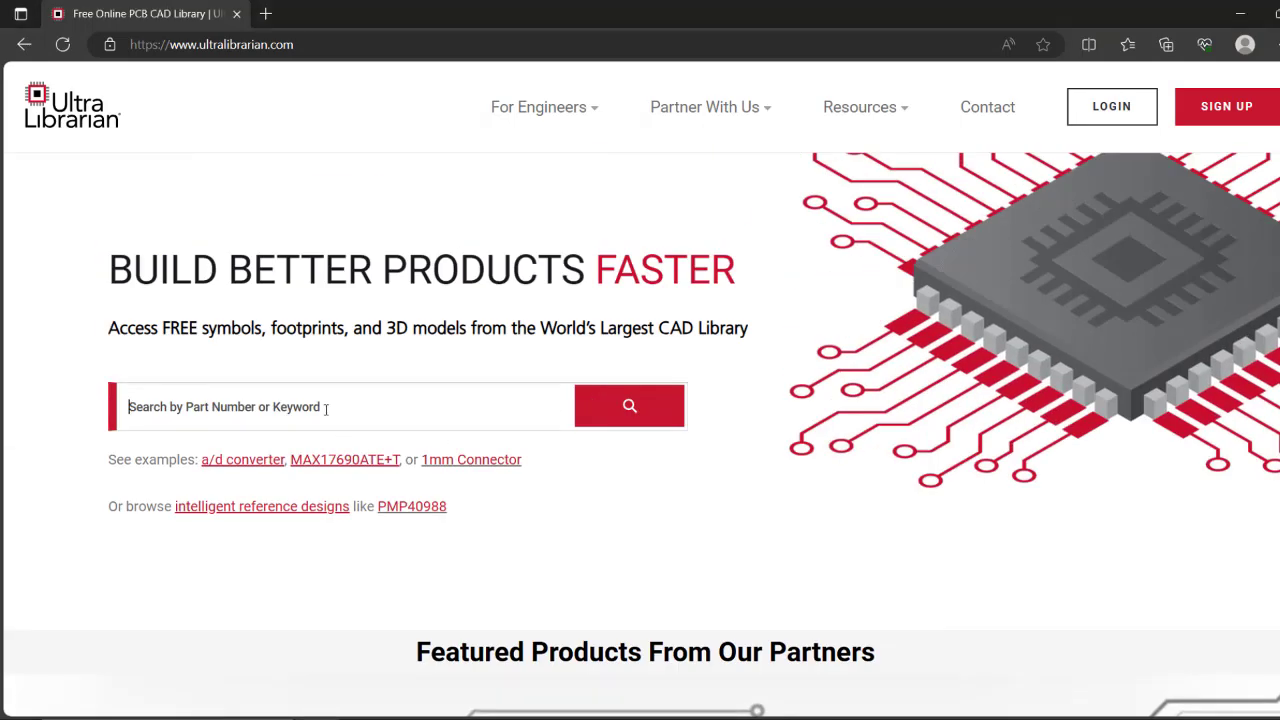
type("https://www.ultralibrarian.com/")
left_click_drag(343, 406, 77, 403)
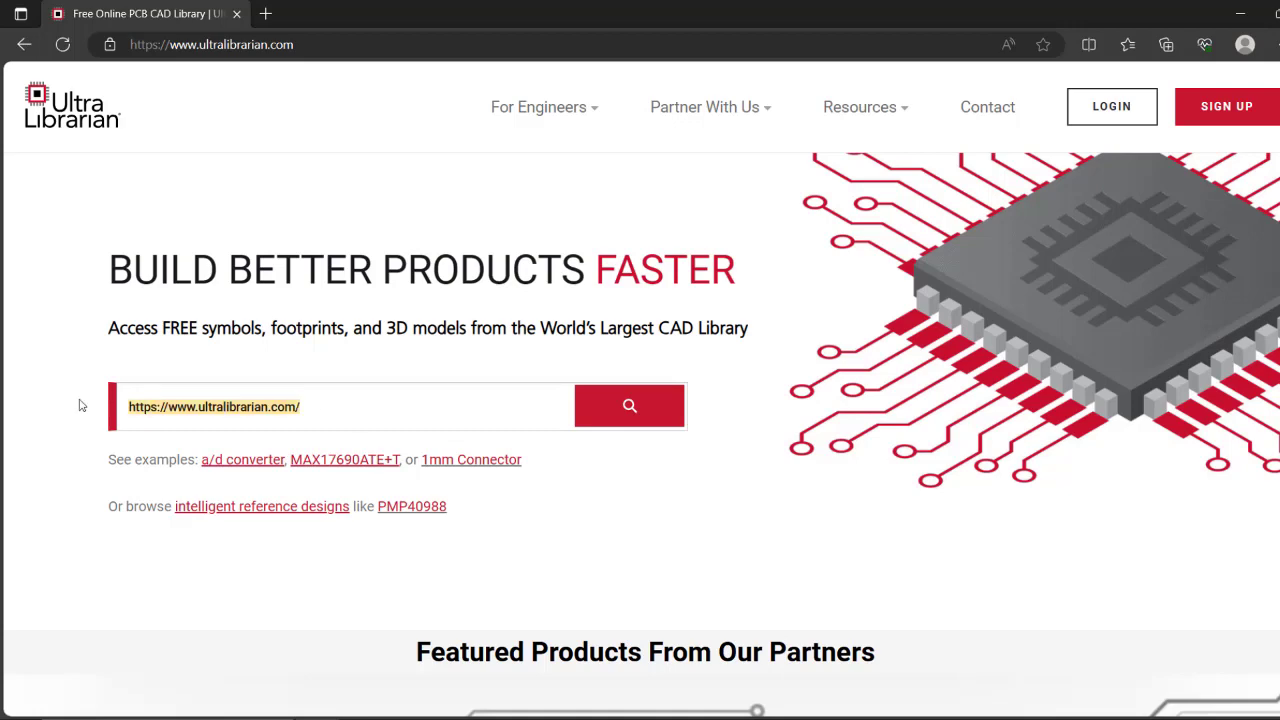
key("BackSpace")
- Open the details of the example part MAX17690ATE+T from Analog Devices and inspect its 3D model
left_click(327, 463)
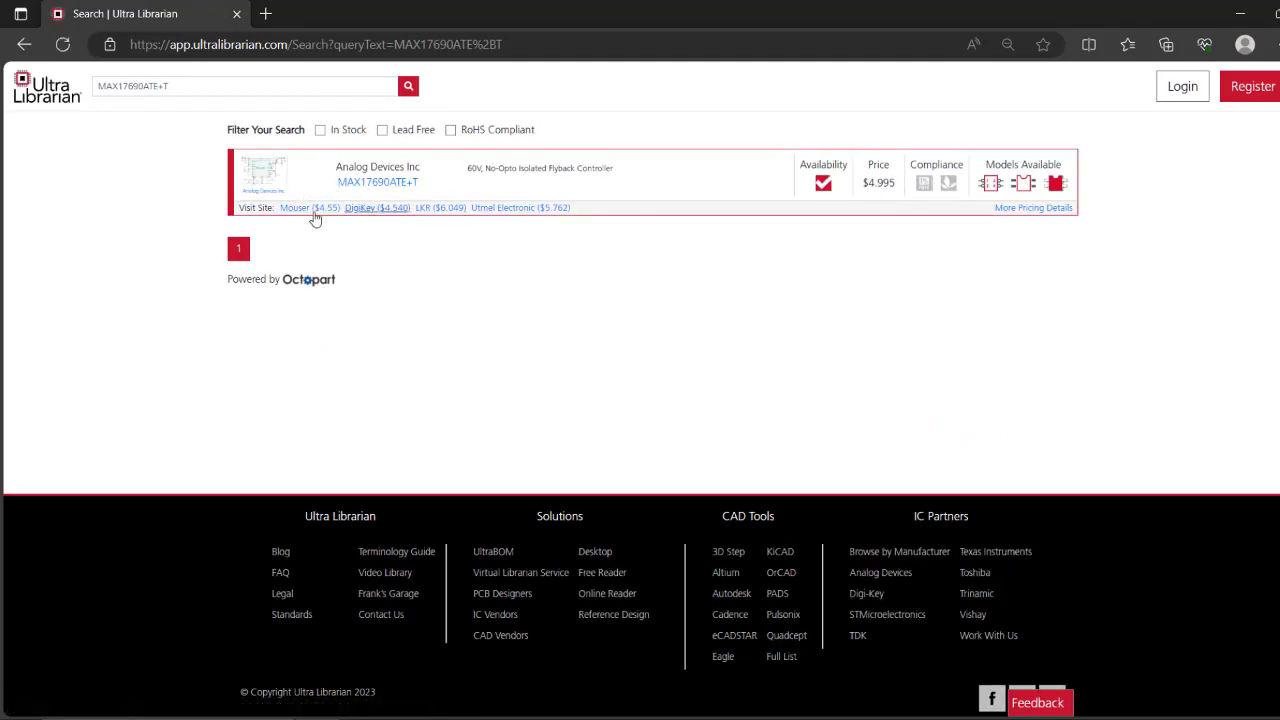
left_click(357, 185)
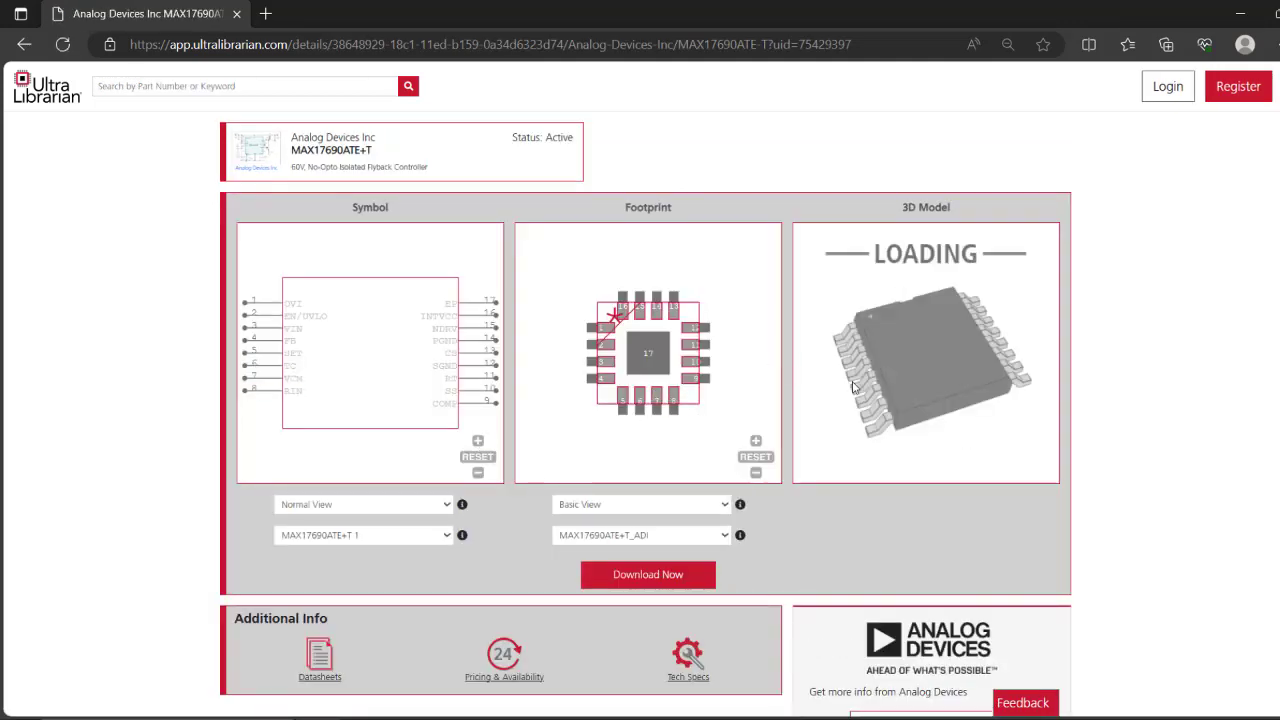
mouse_move(899, 404)
left_mouse_down()
mouse_move(952, 313)
mouse_move(971, 389)
mouse_move(866, 363)
mouse_move(891, 316)
mouse_move(909, 414)
left_mouse_up()
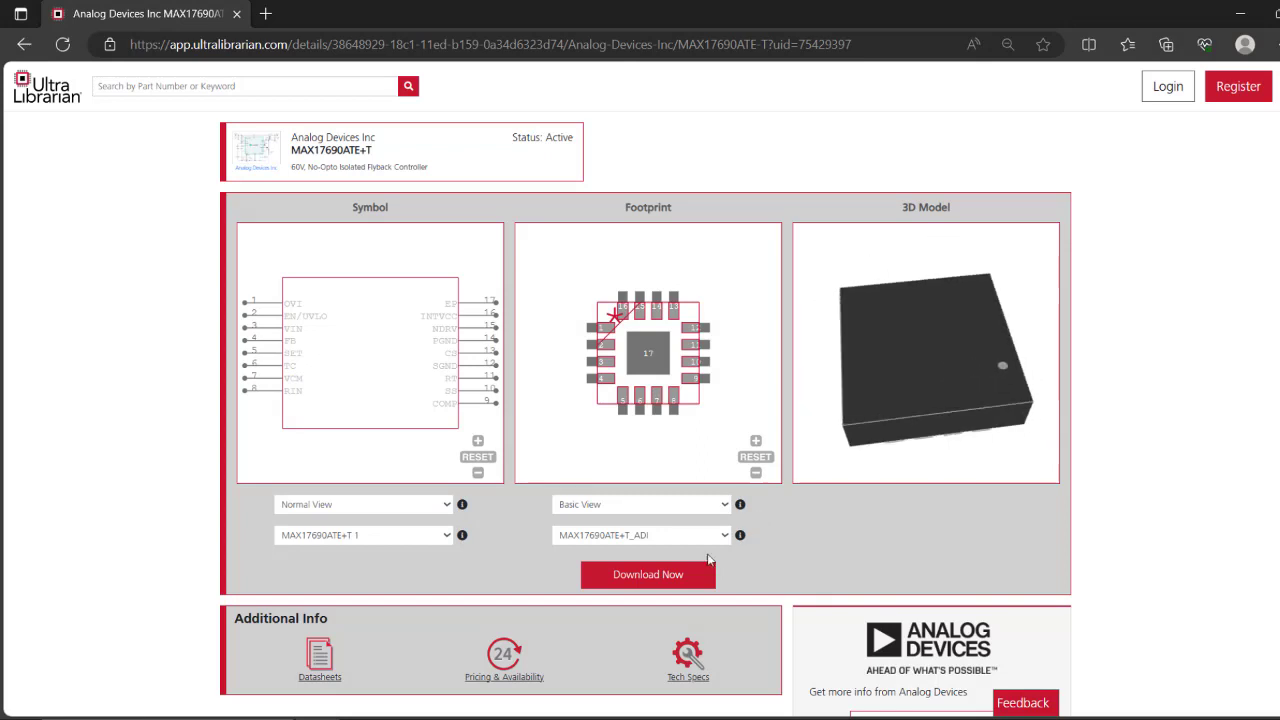
- Start the download of the MAX17690ATE+T models and choose Altium Designer as the CAD format
left_click(681, 579)
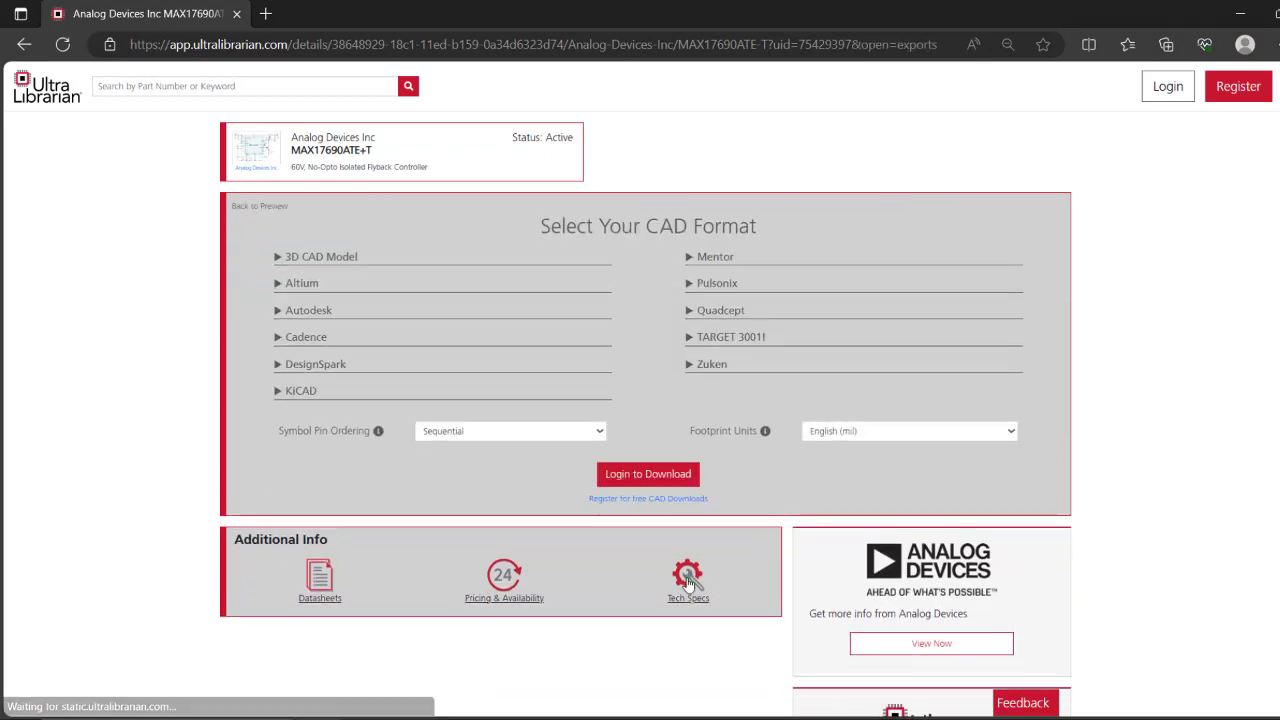
left_click(326, 286)
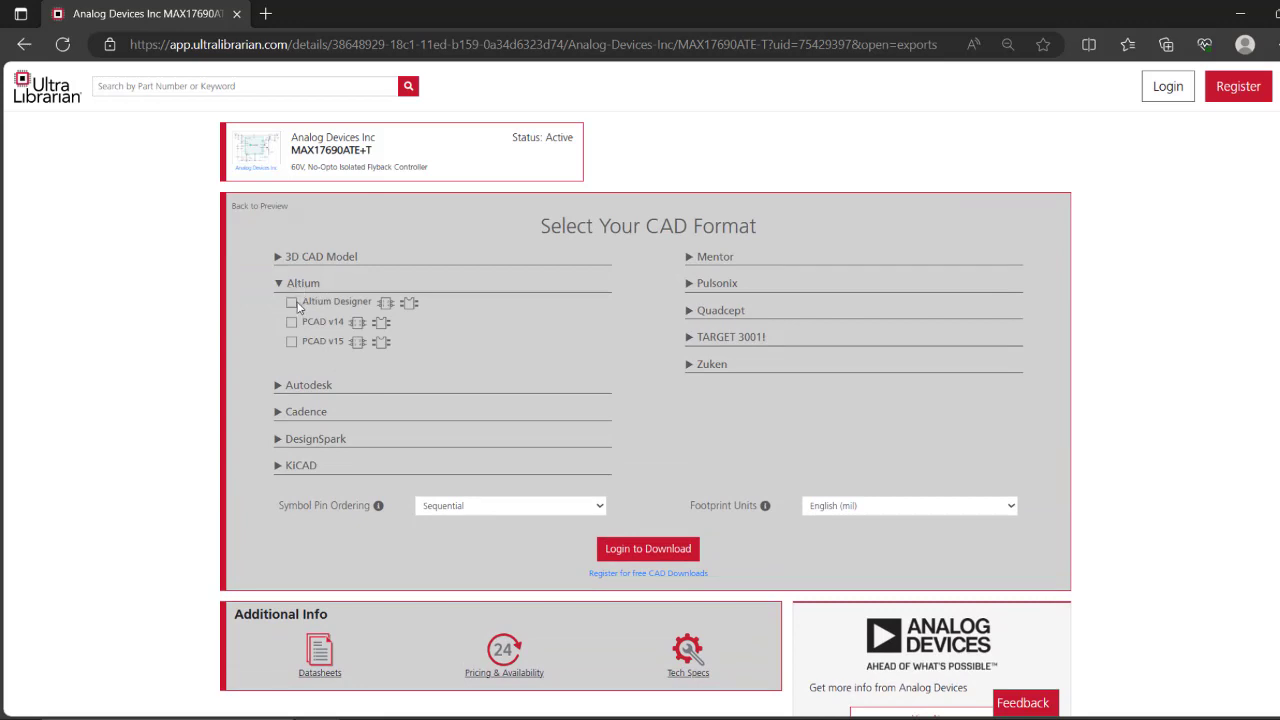
left_click(292, 303)
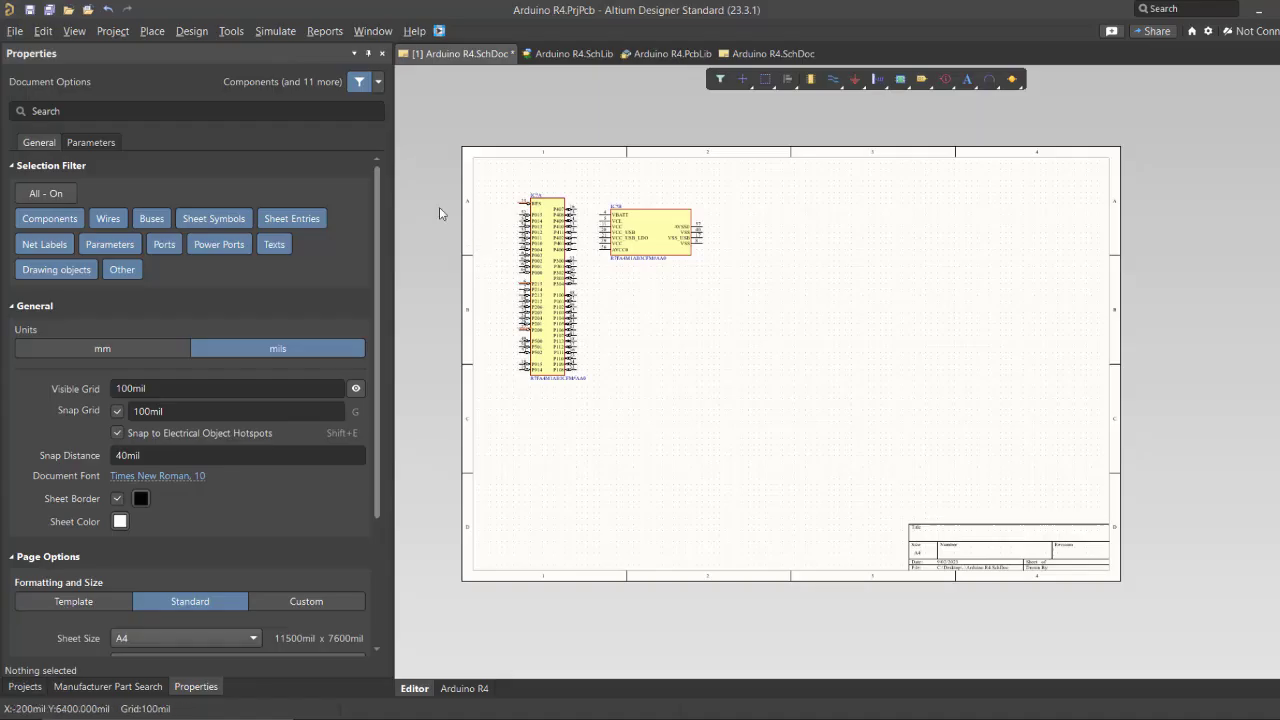
- Switch to Altium Designer, open the Altium Library Loader and position its window over the Arduino R4 schematic
left_click(230, 30)
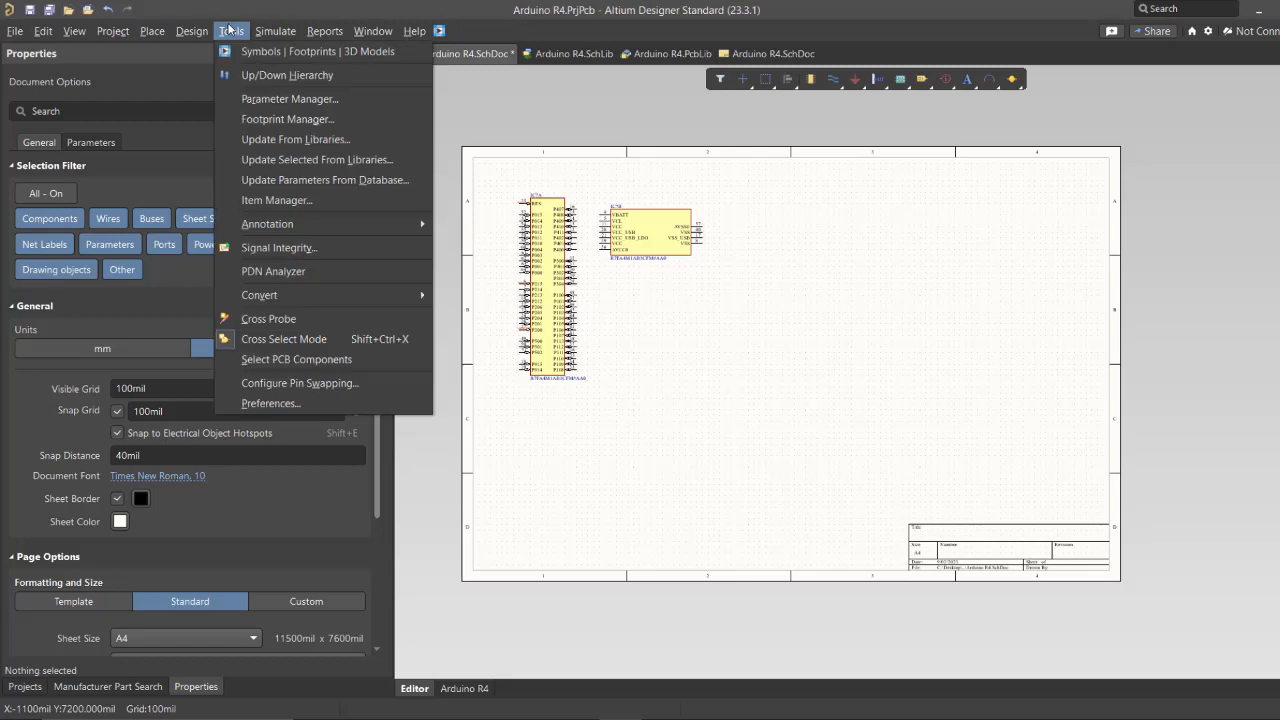
left_click(410, 51)
left_click_drag(110, 52, 300, 180)
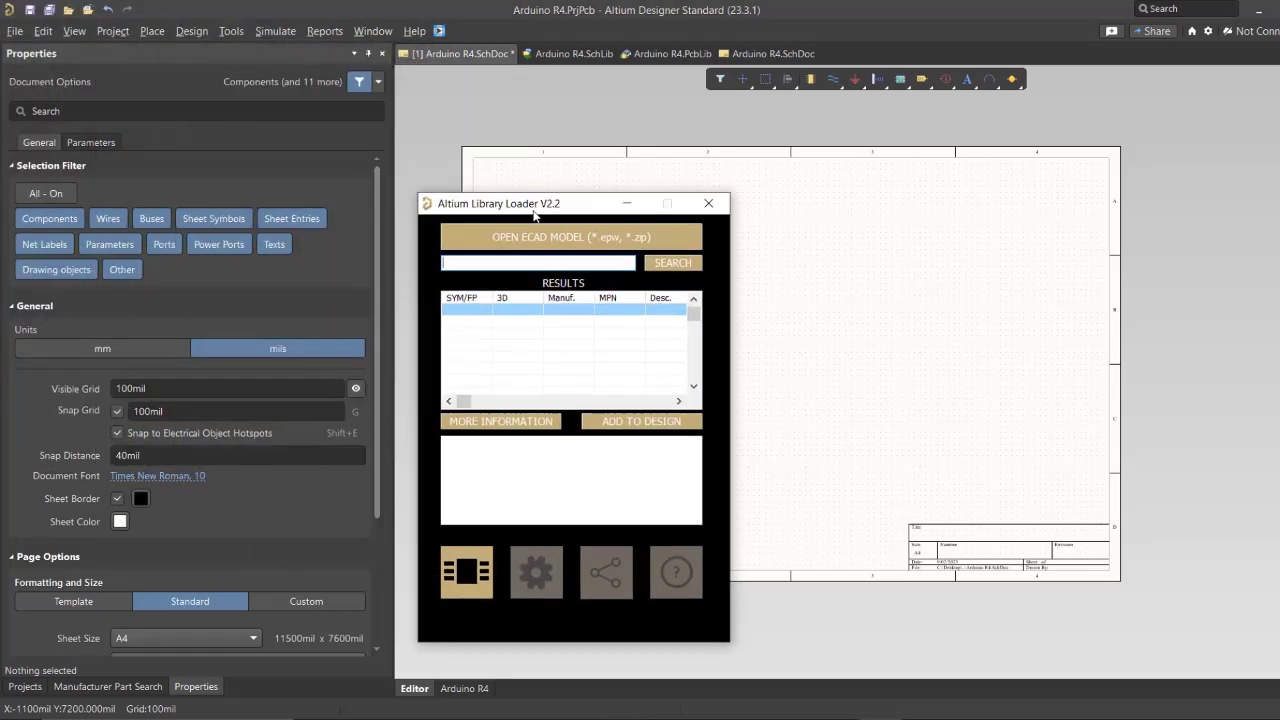
left_click_drag(535, 214, 825, 188)
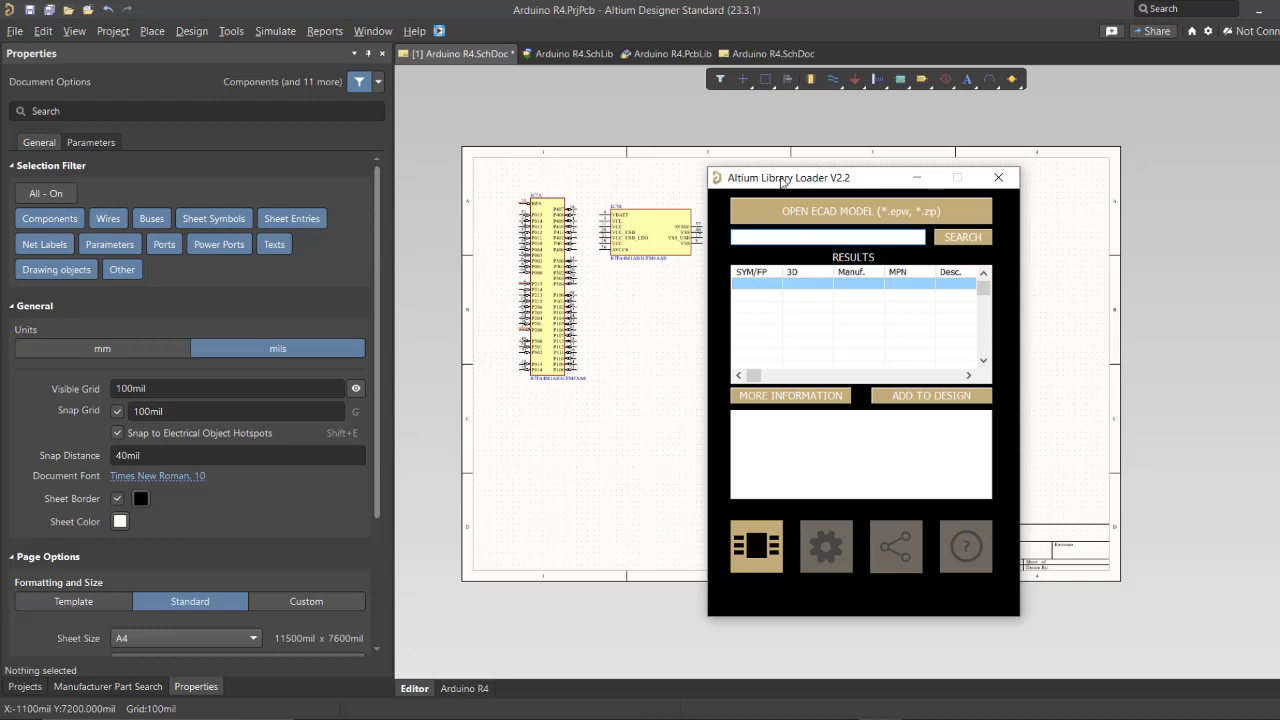
left_click_drag(783, 182, 546, 171)
left_click(237, 28)
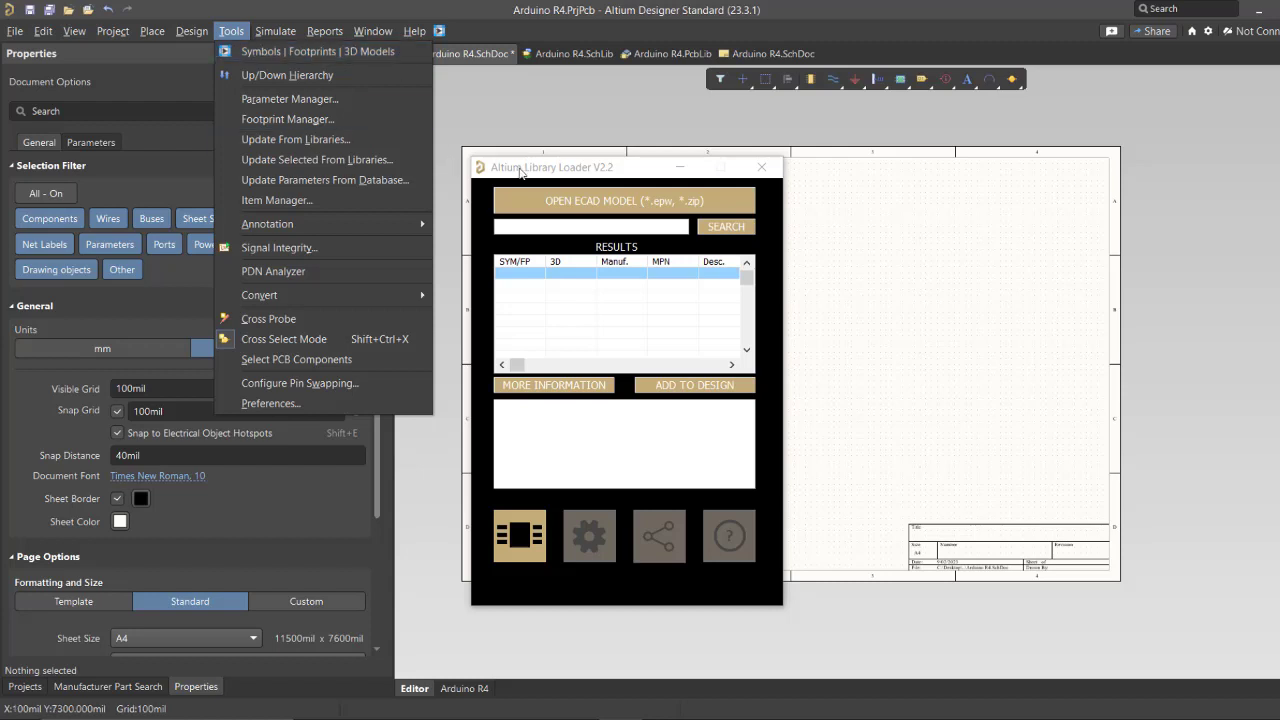
mouse_move(511, 172)
left_mouse_down()
mouse_move(511, 191)
mouse_move(534, 176)
mouse_move(519, 182)
left_mouse_up()
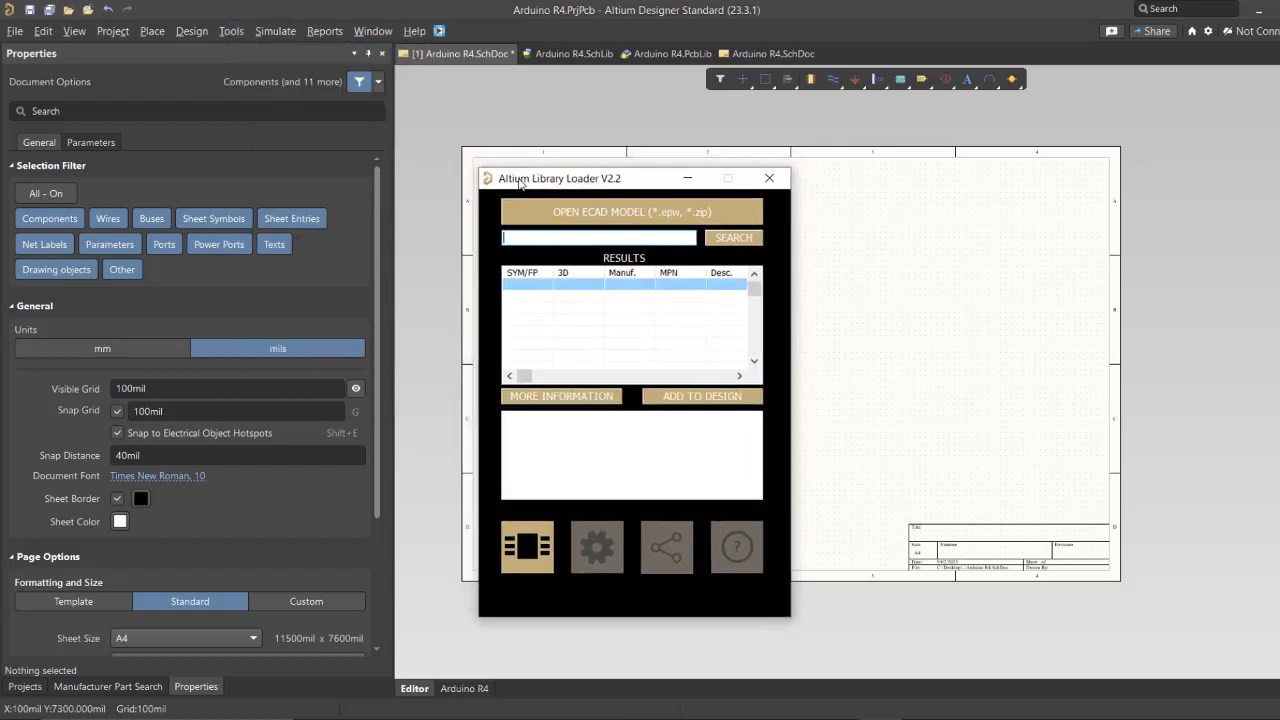
- Search the Library Loader for PJ-102BH, add the CUI Devices connector to the design and close the loader
left_click(522, 236)
type("PJ-102BH")
left_click(732, 246)
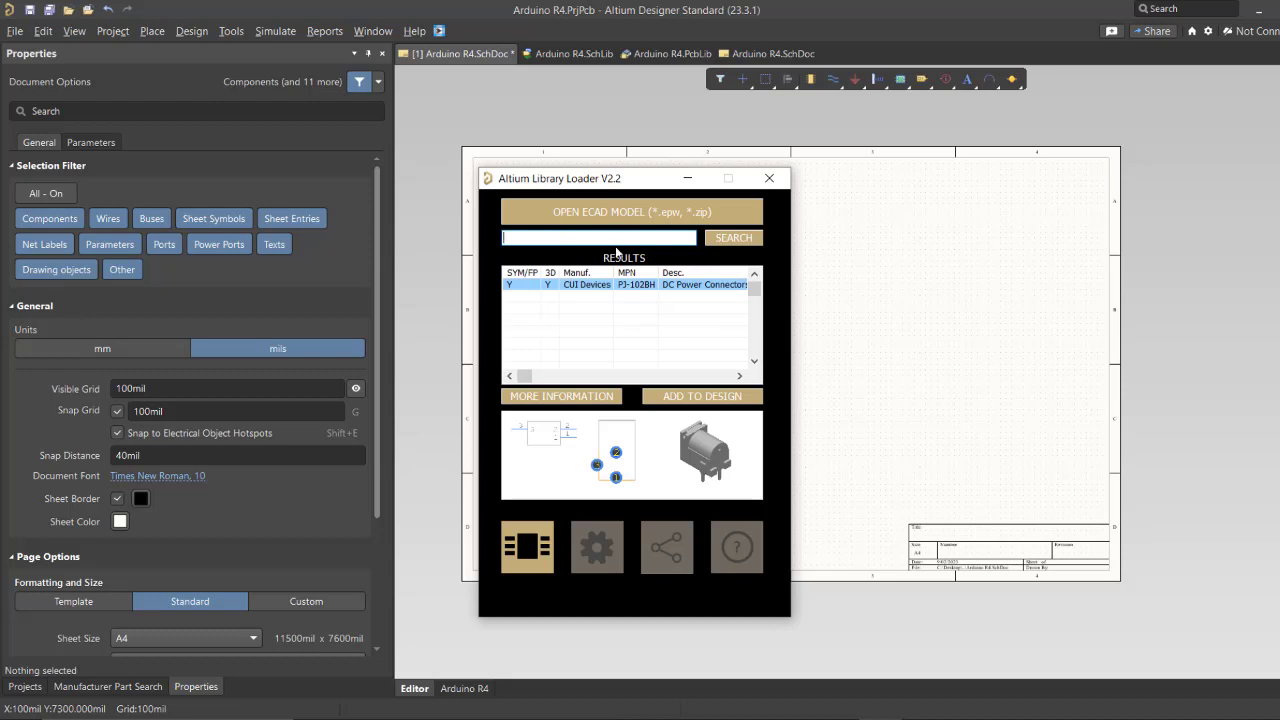
left_click(605, 287)
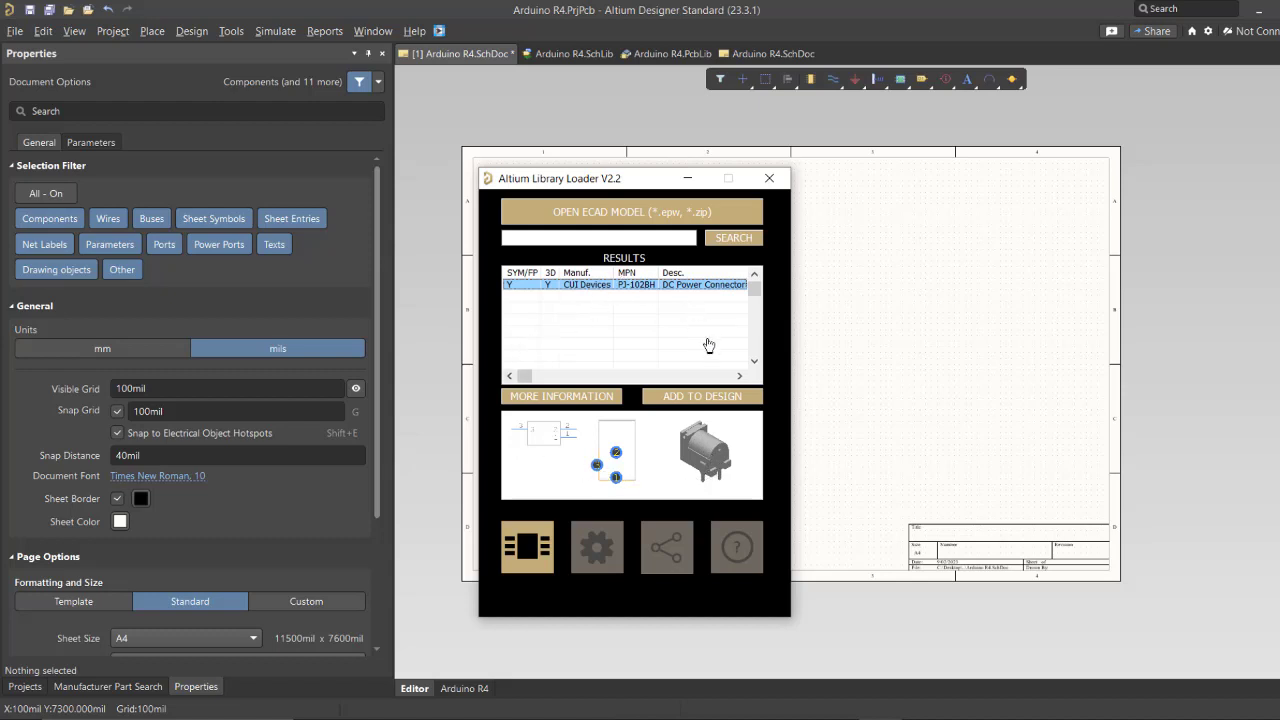
left_click(674, 405)
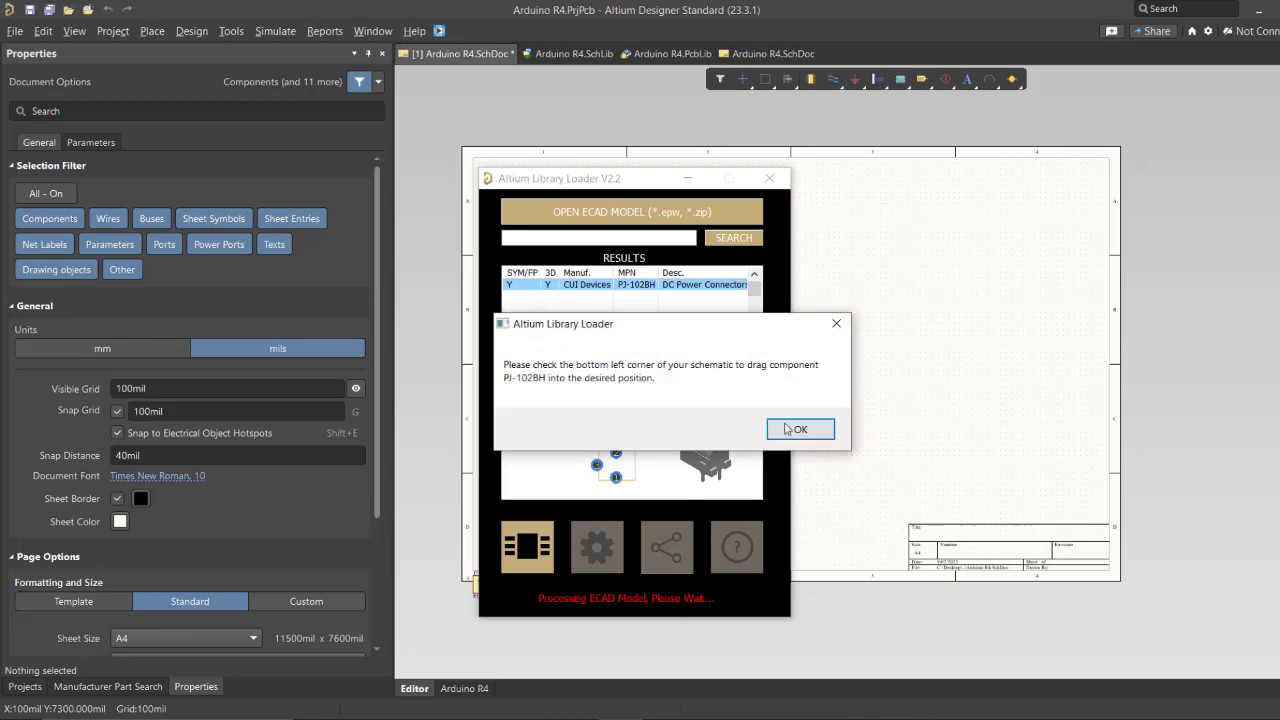
left_click(801, 429)
left_click(769, 178)
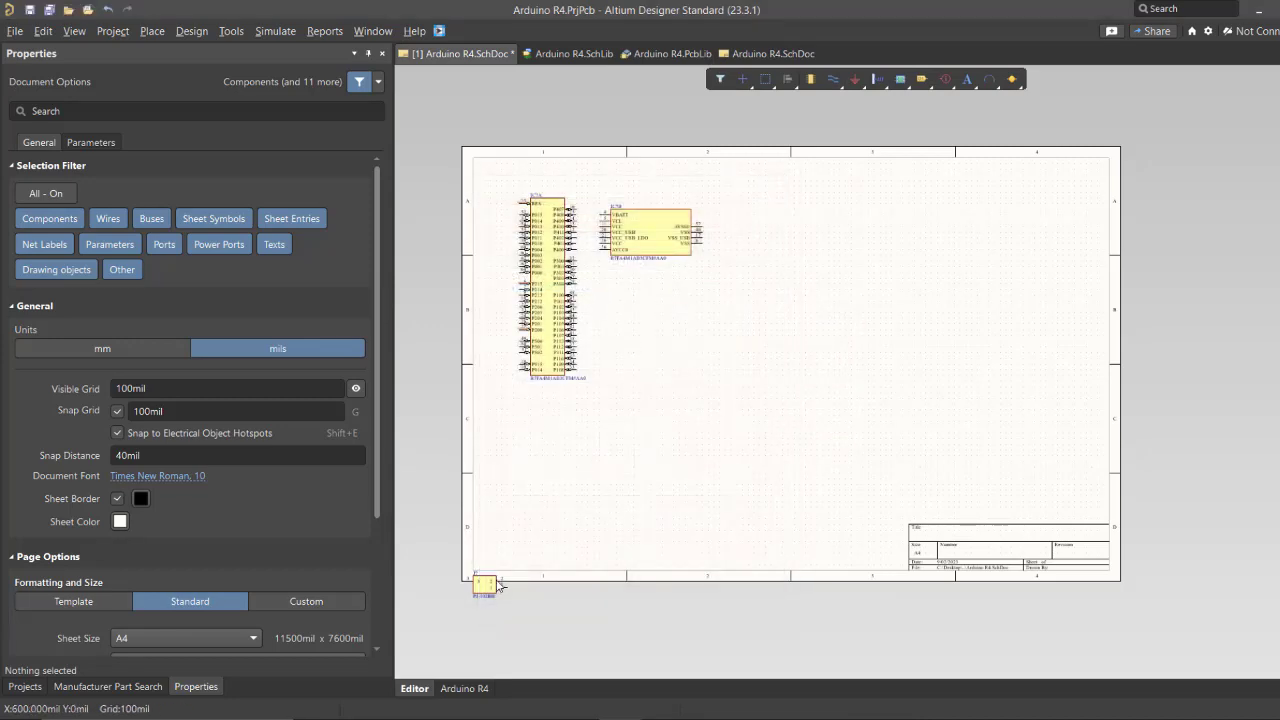
- Move the PJ-102BH connector from the sheet's lower-left corner into the empty middle area of the schematic
left_click(719, 400)
scroll(691, 420, "up", 8, "ctrl")
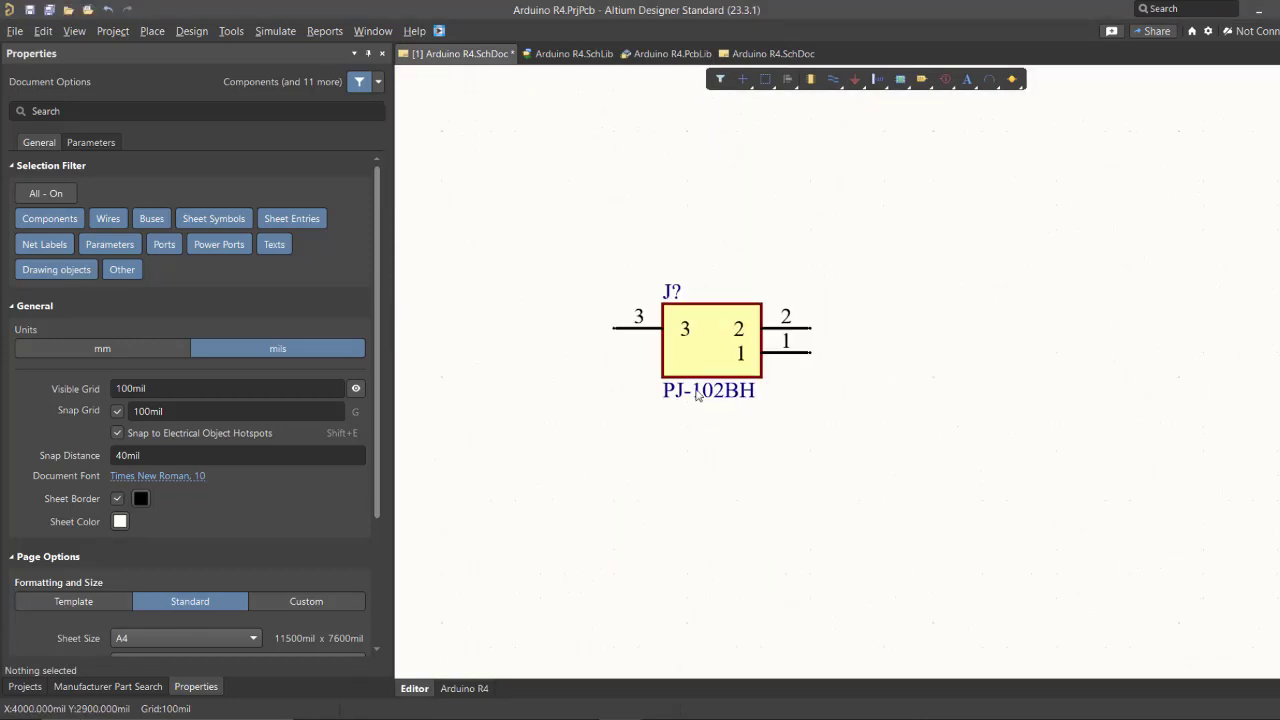
left_click(700, 357)
scroll(230, 546, "down", 10)
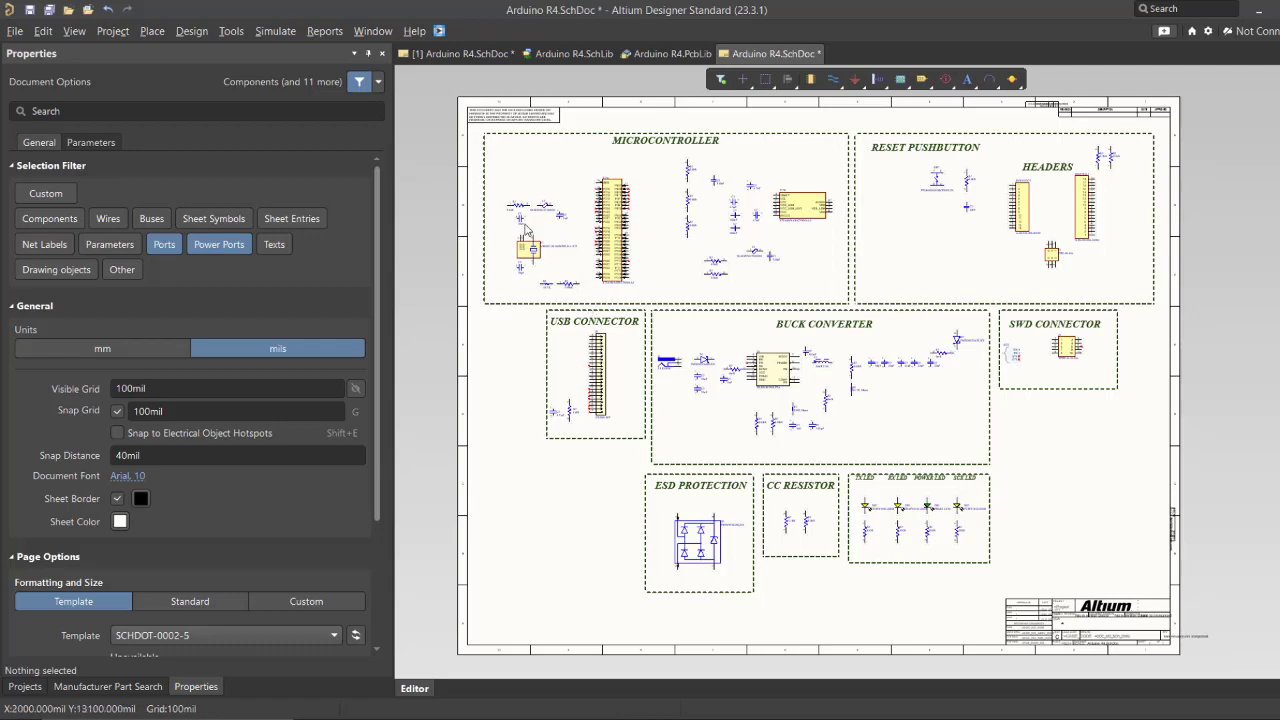
- Enable components in the selection filter and set the designator of the 5.1kR resistor above the crystal to R1
scroll(528, 228, "up", 3, "ctrl")
scroll(528, 228, "up", 2, "ctrl")
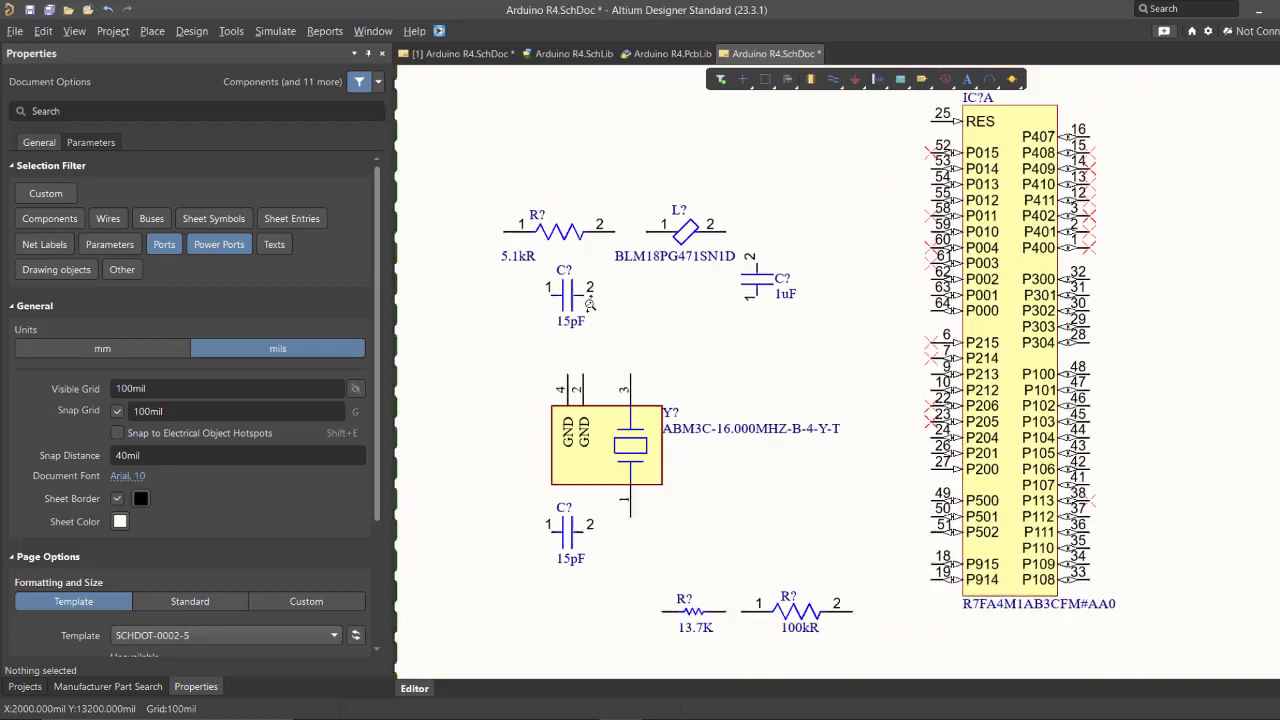
right_click_drag(591, 310, 600, 328)
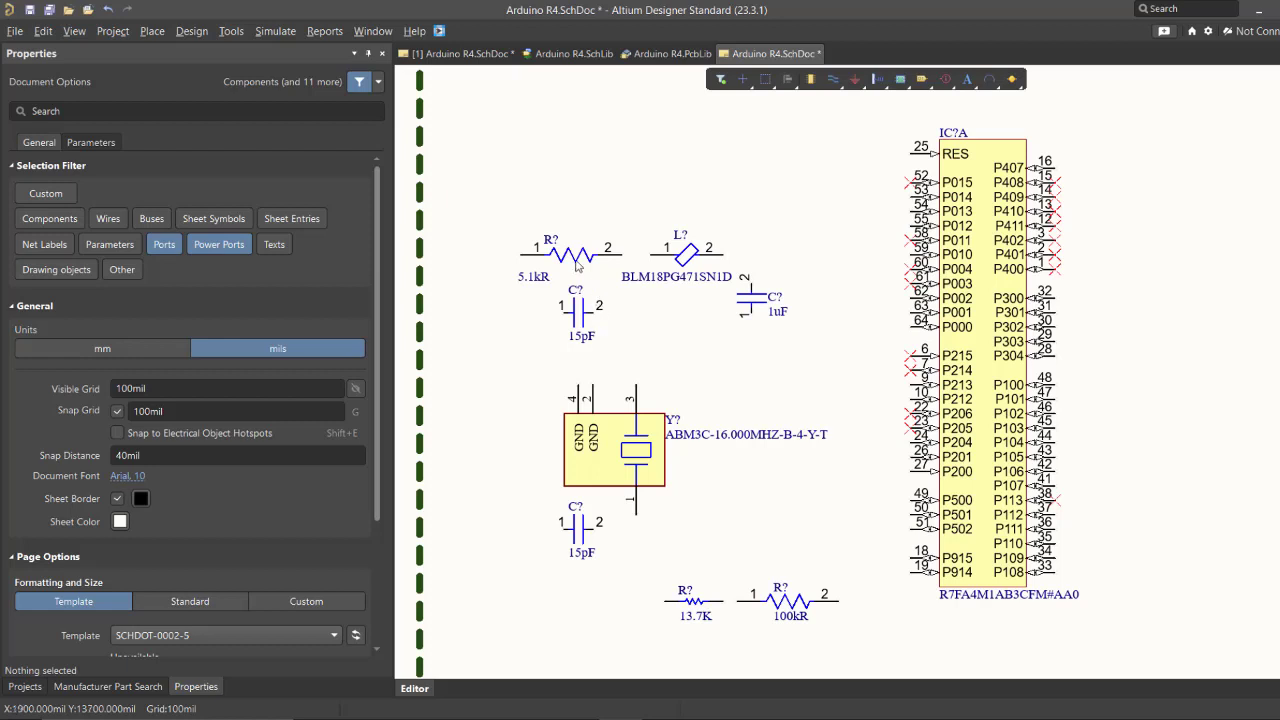
left_click(721, 79)
left_click(748, 134)
left_click(563, 250)
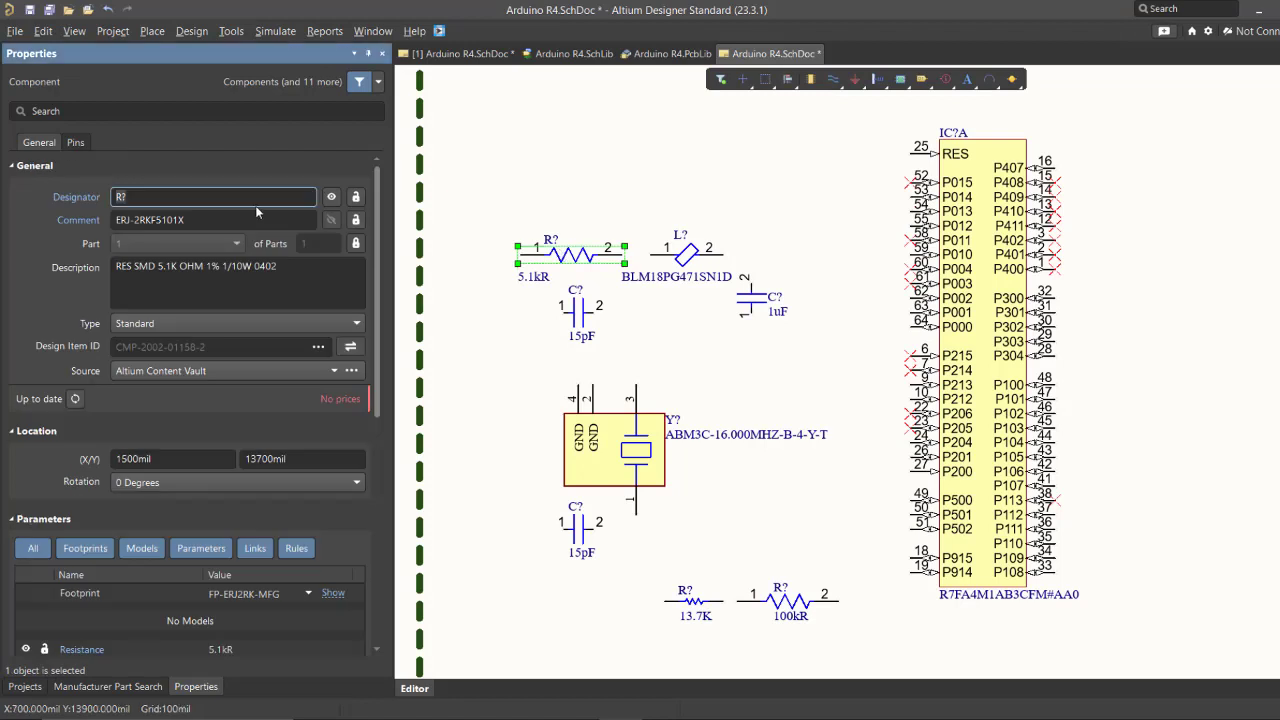
key("BackSpace")
type("1")
key("Return")
- Annotate the Arduino R4 schematic across then down, updating the change list and executing the engineering change order for all designators
left_click(231, 31)
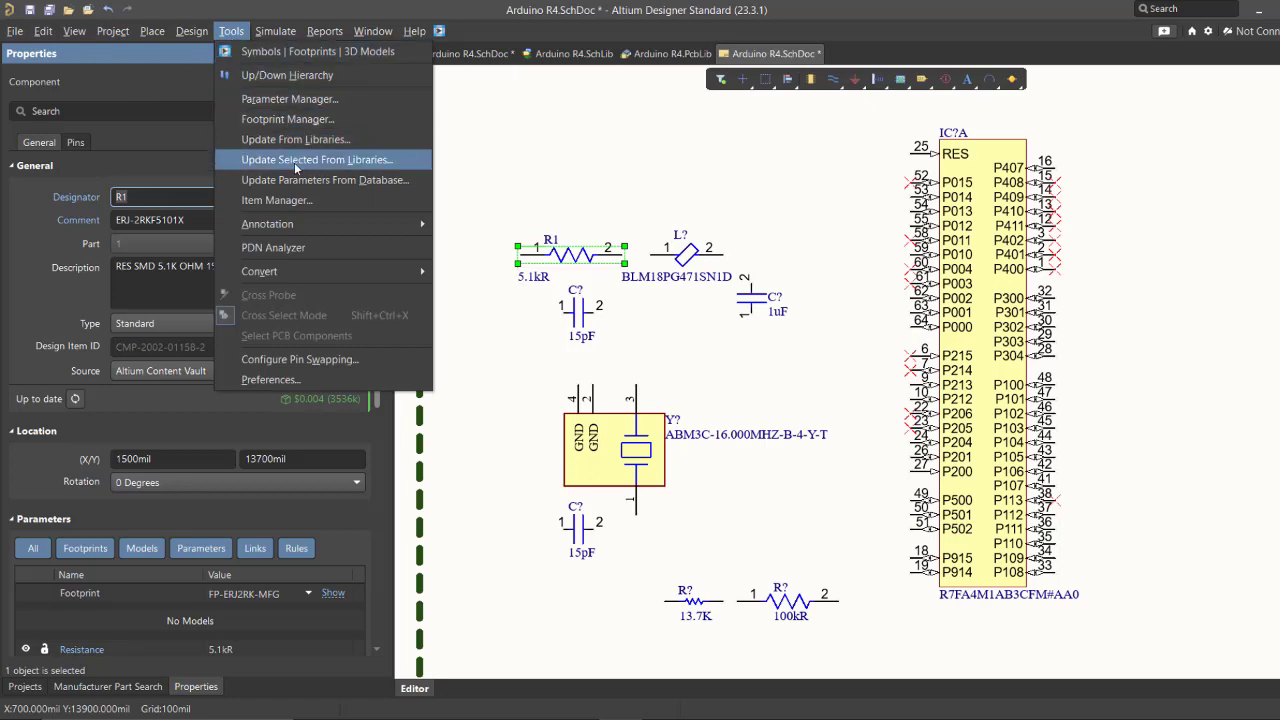
mouse_move(308, 224)
left_click(598, 228)
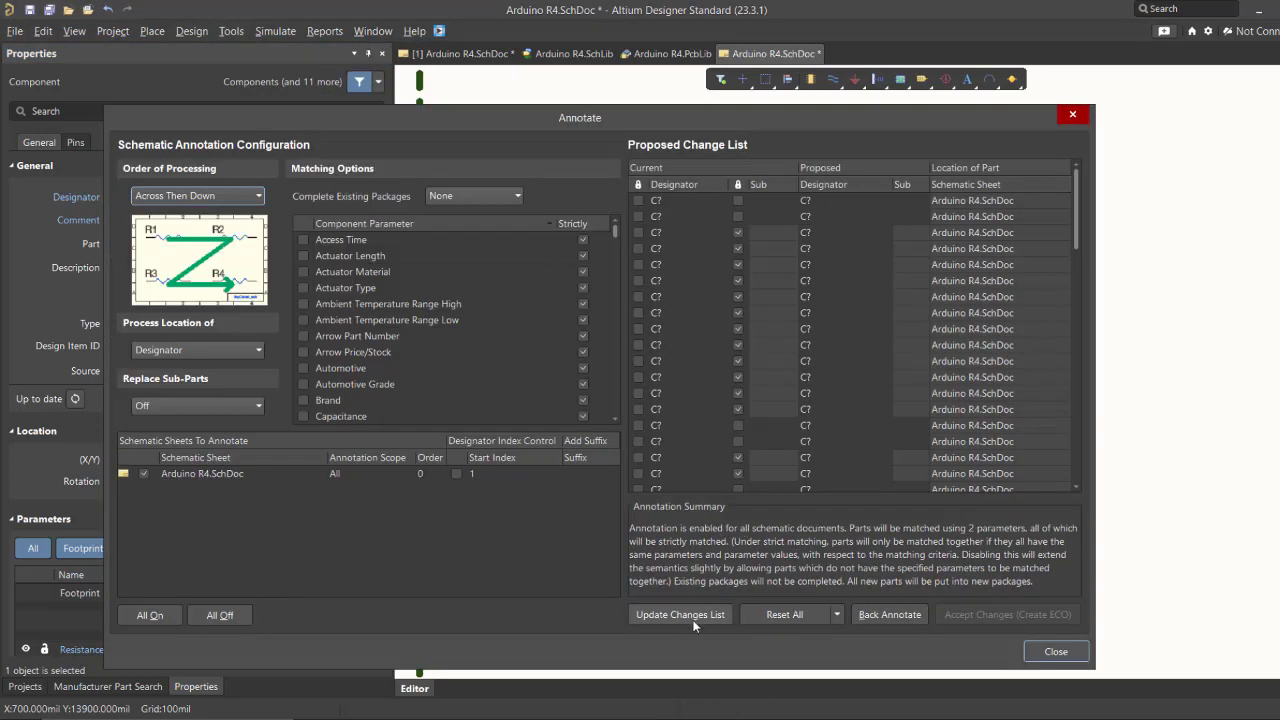
left_click(693, 620)
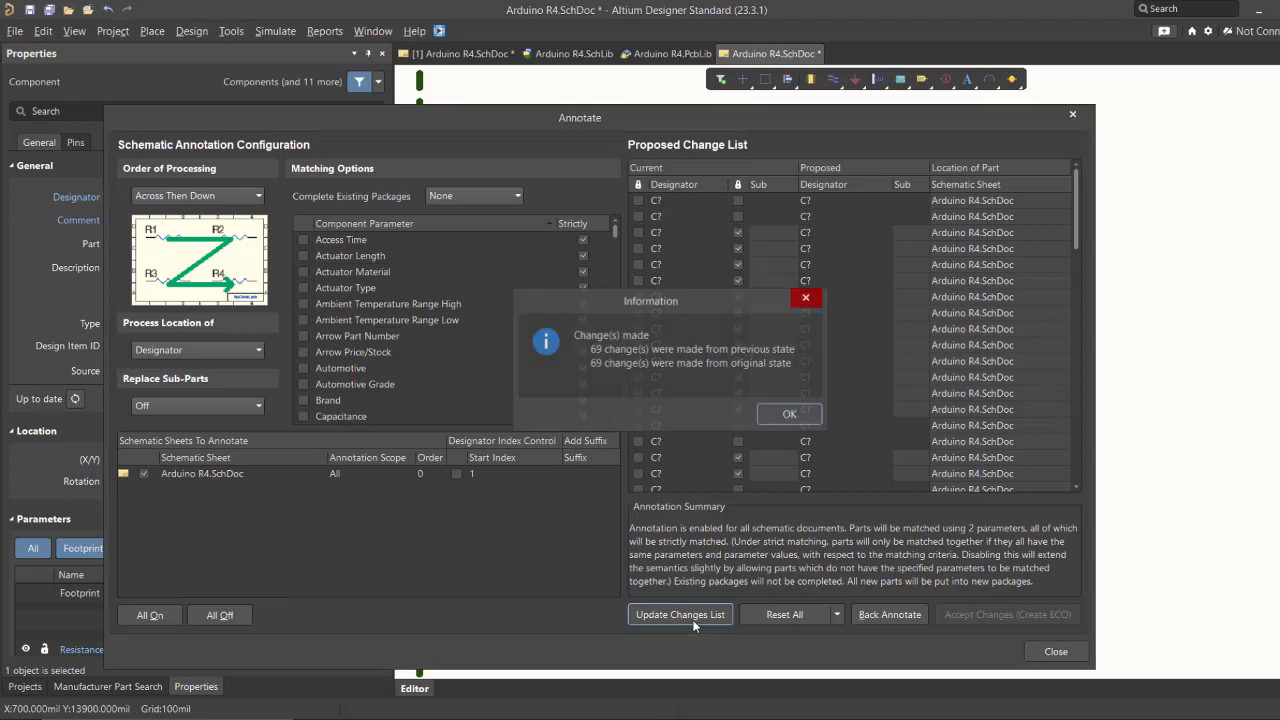
left_click(785, 416)
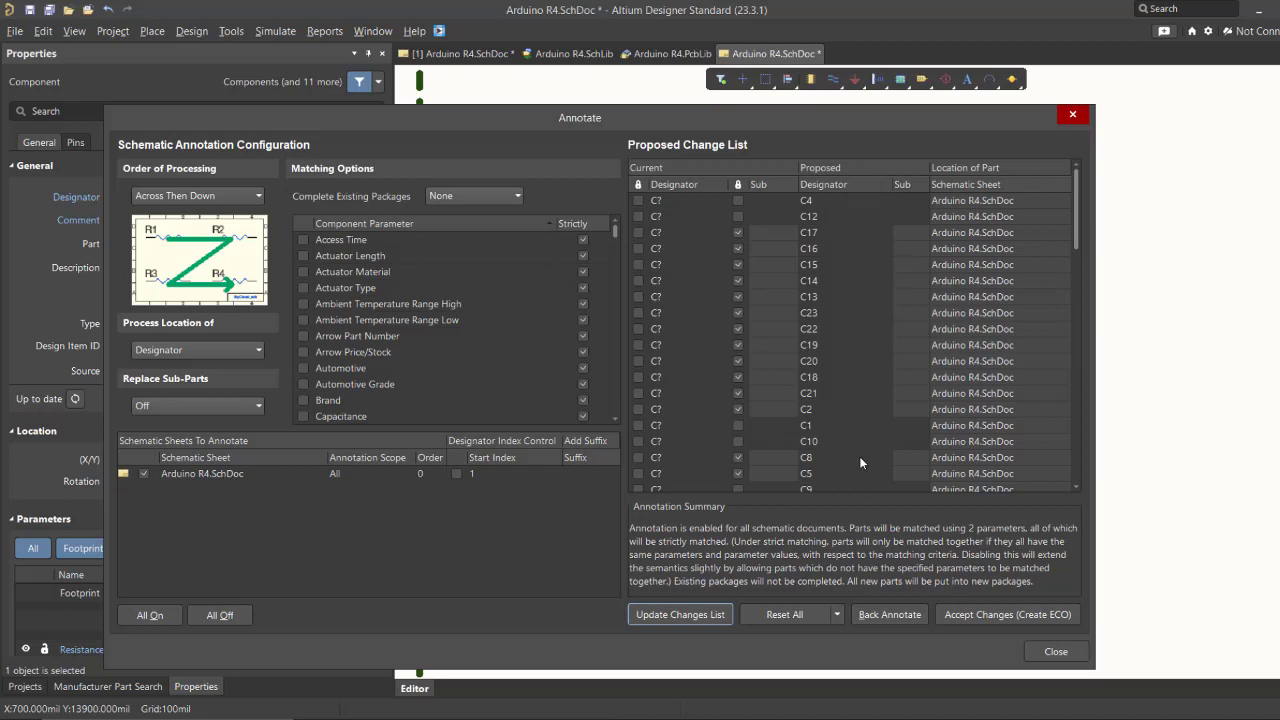
left_click(957, 616)
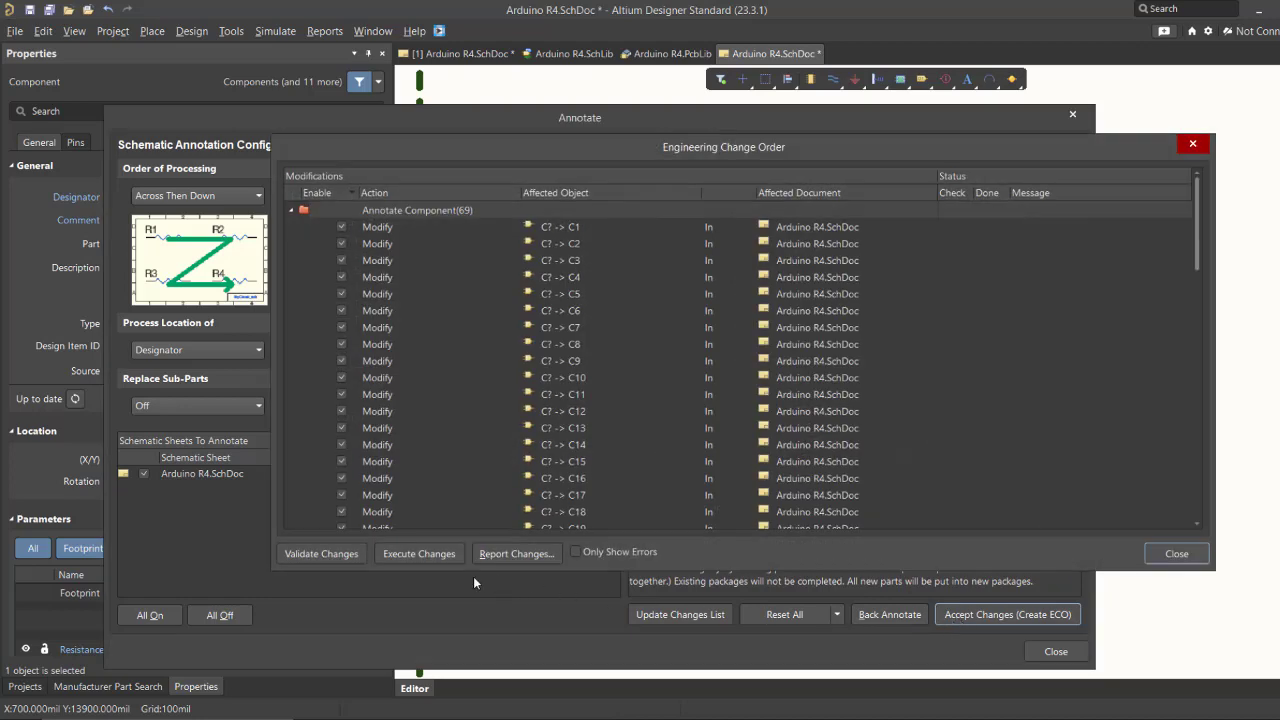
left_click(418, 553)
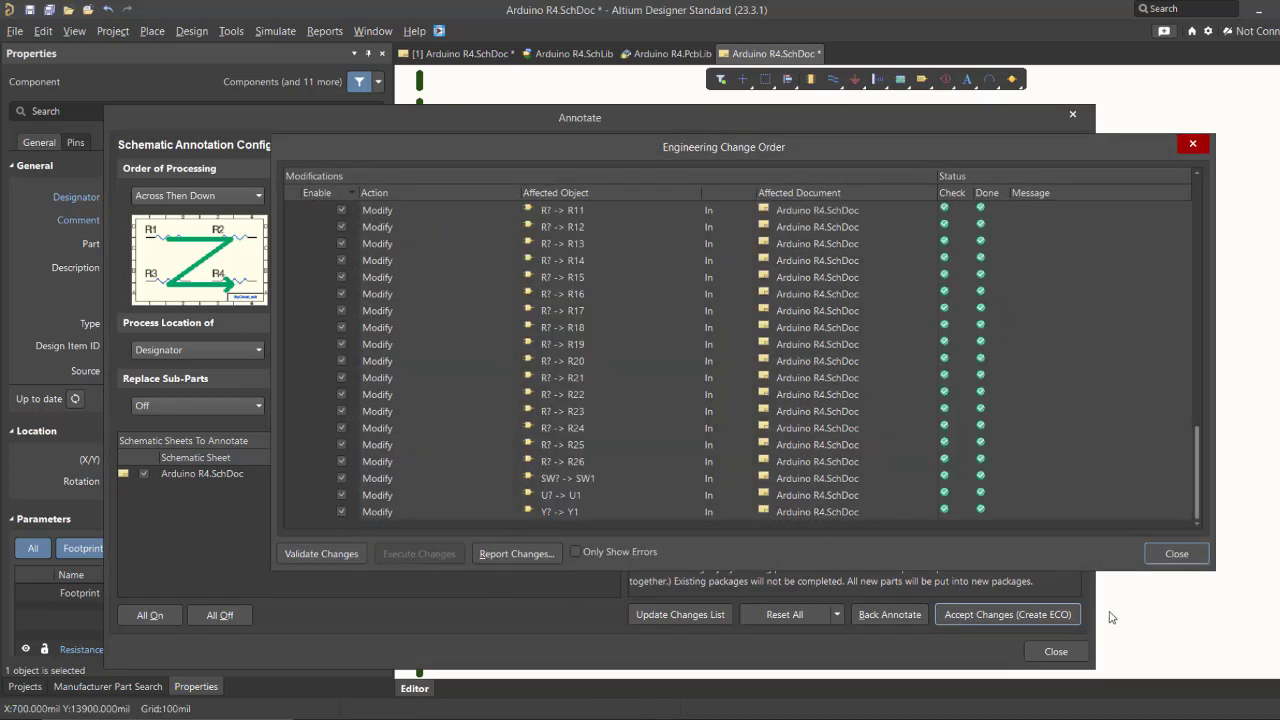
left_click(1177, 553)
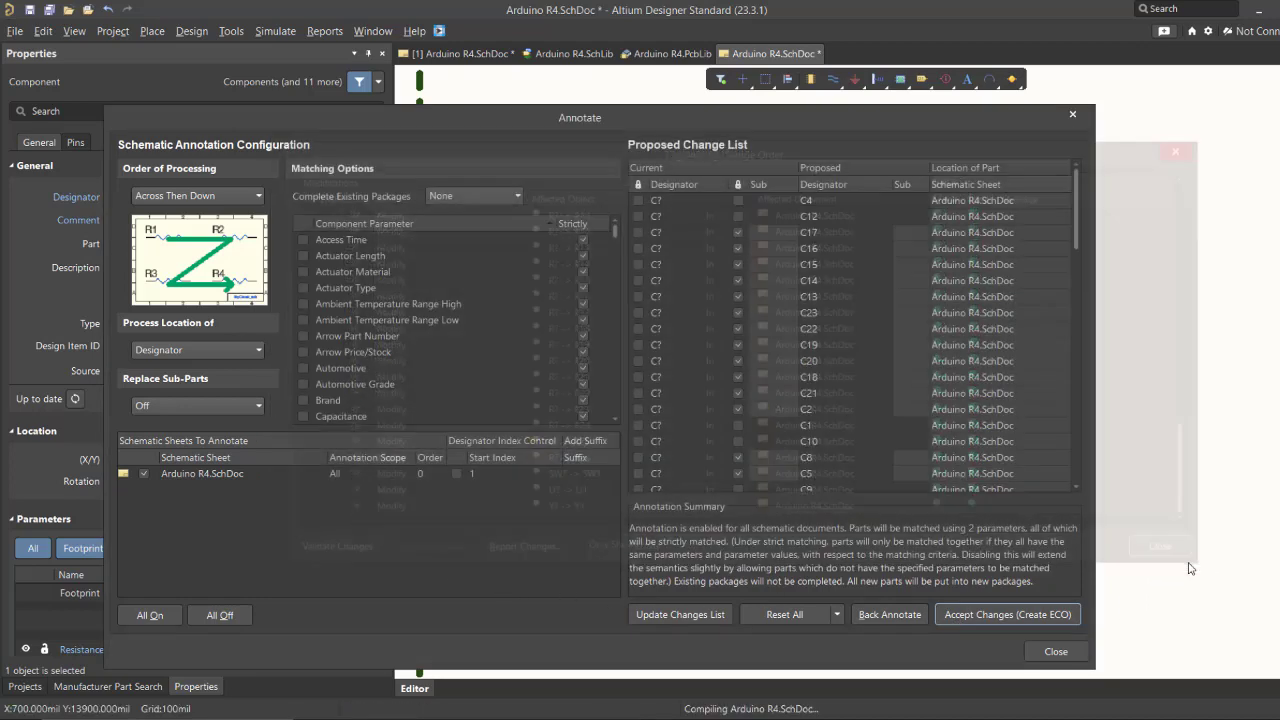
left_click(1057, 651)
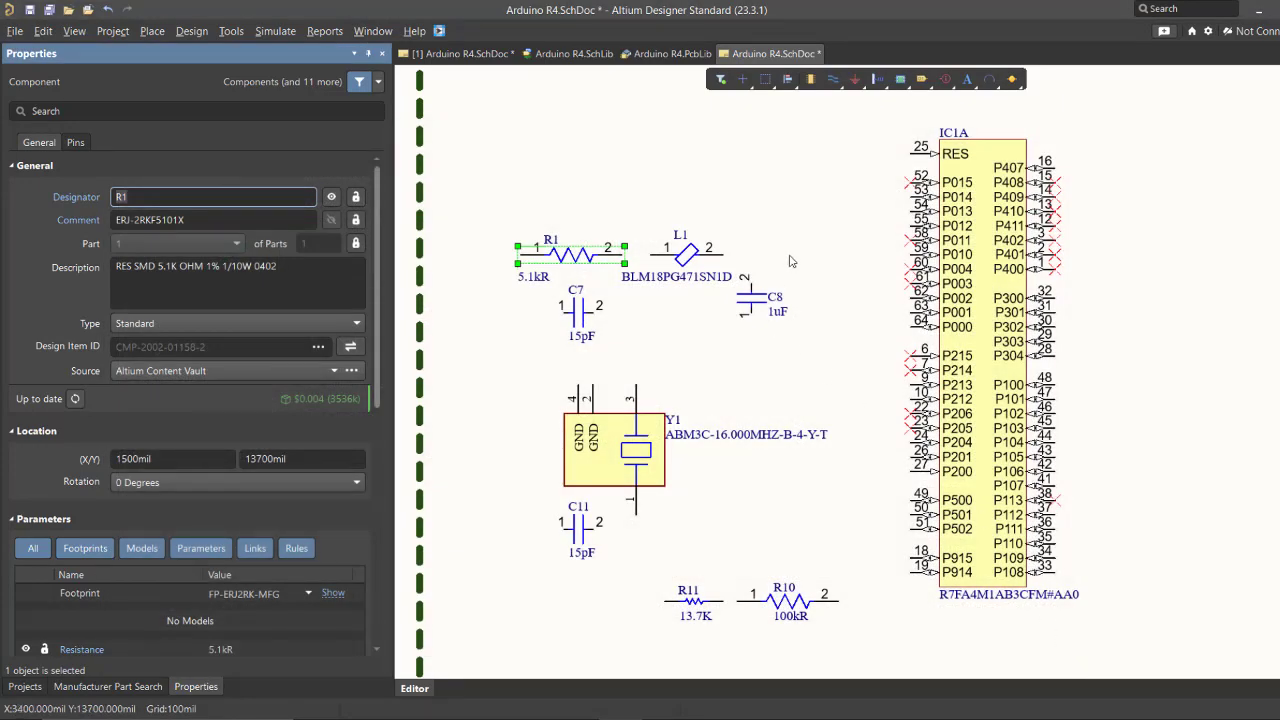
- Check the new designators of the crystal, resistors, capacitors and controller parts in the microcontroller block
left_click(763, 278)
scroll(580, 518, "up", 5, "ctrl")
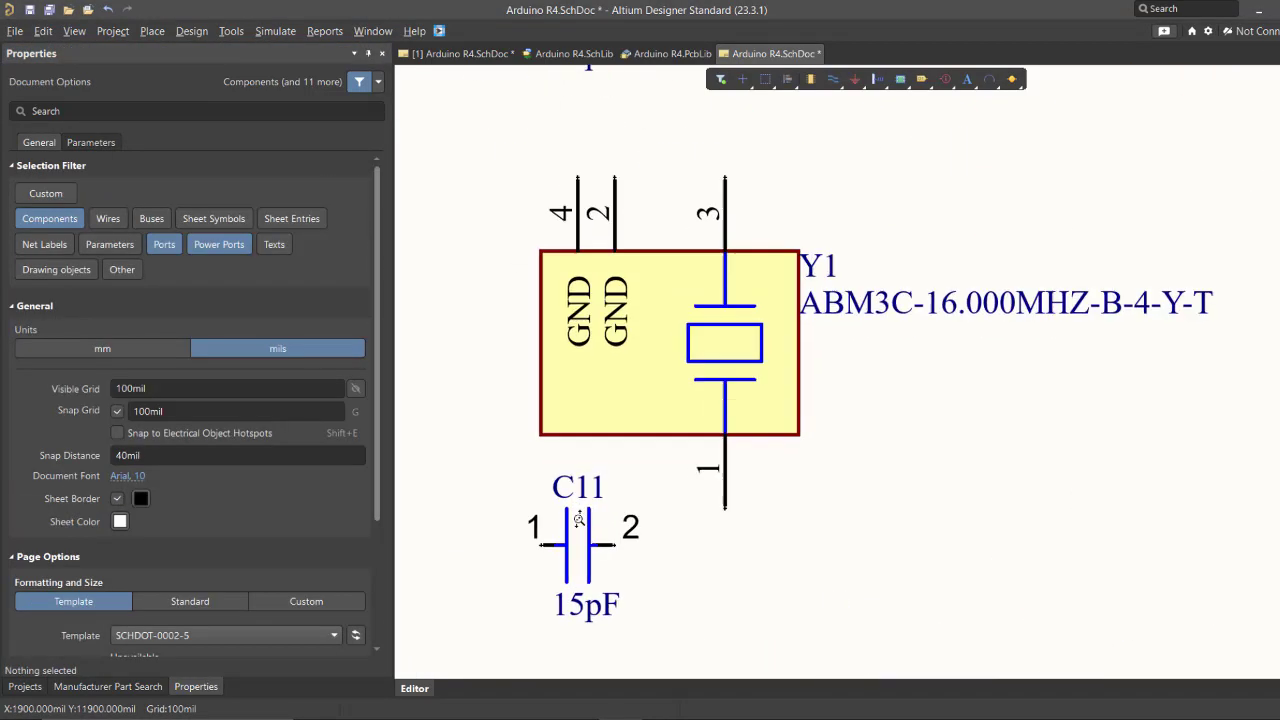
scroll(612, 489, "down", 5, "ctrl")
scroll(1003, 405, "up", 6, "ctrl")
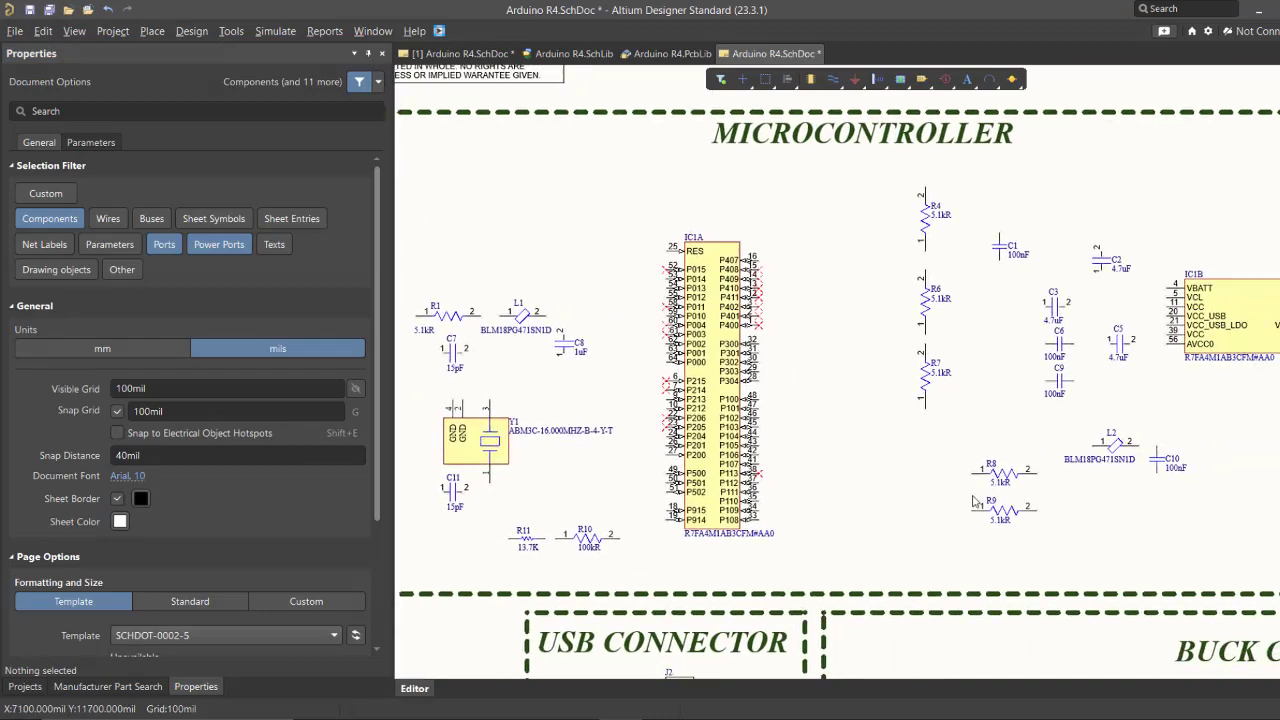
right_click_drag(1004, 408, 990, 433)
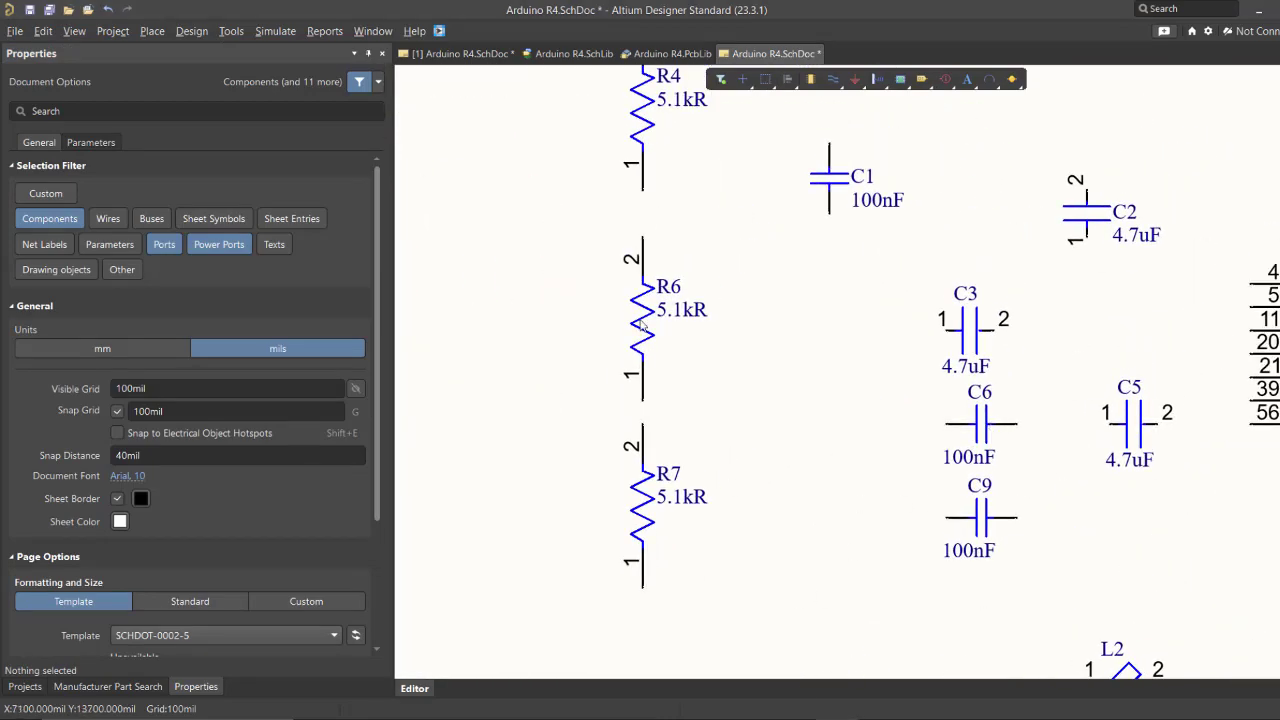
scroll(650, 270, "down", 7, "ctrl")
right_click_drag(749, 363, 772, 245)
scroll(829, 247, "down", 2, "ctrl")
scroll(772, 245, "up", 1, "ctrl")
scroll(695, 175, "up", 5, "ctrl")
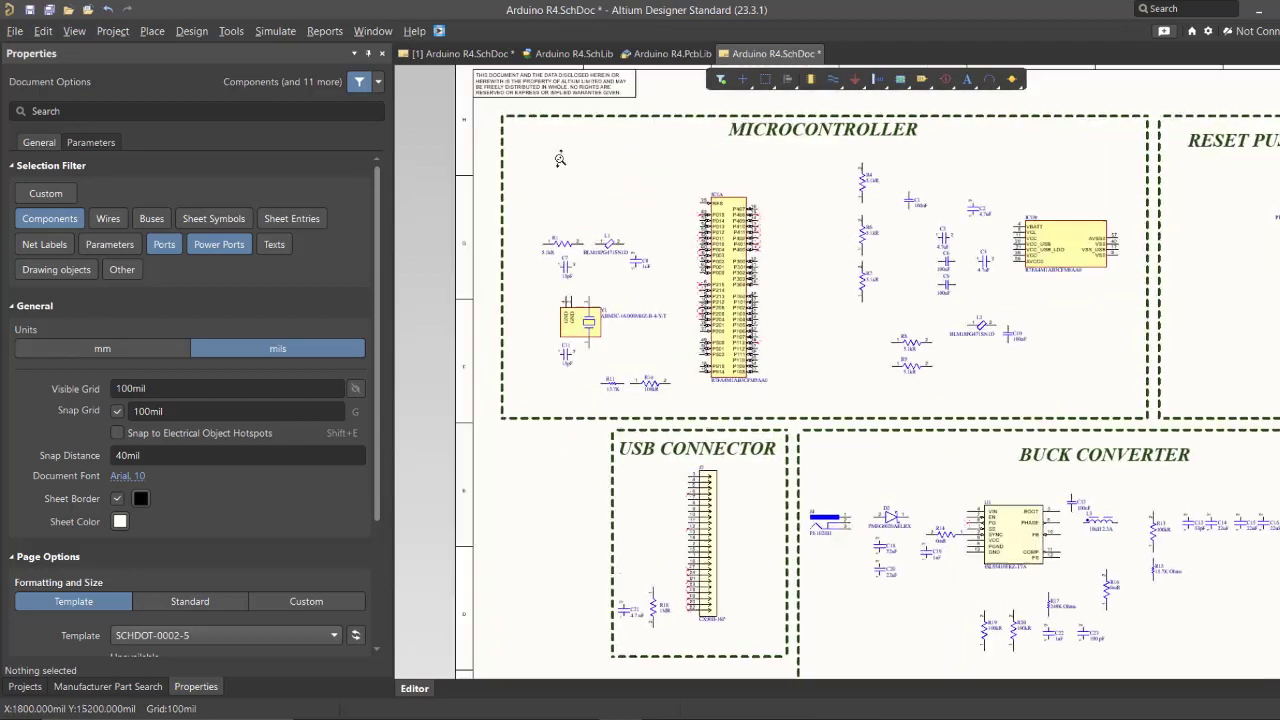
scroll(594, 250, "down", 2, "ctrl")
right_click_drag(1140, 243, 854, 270)
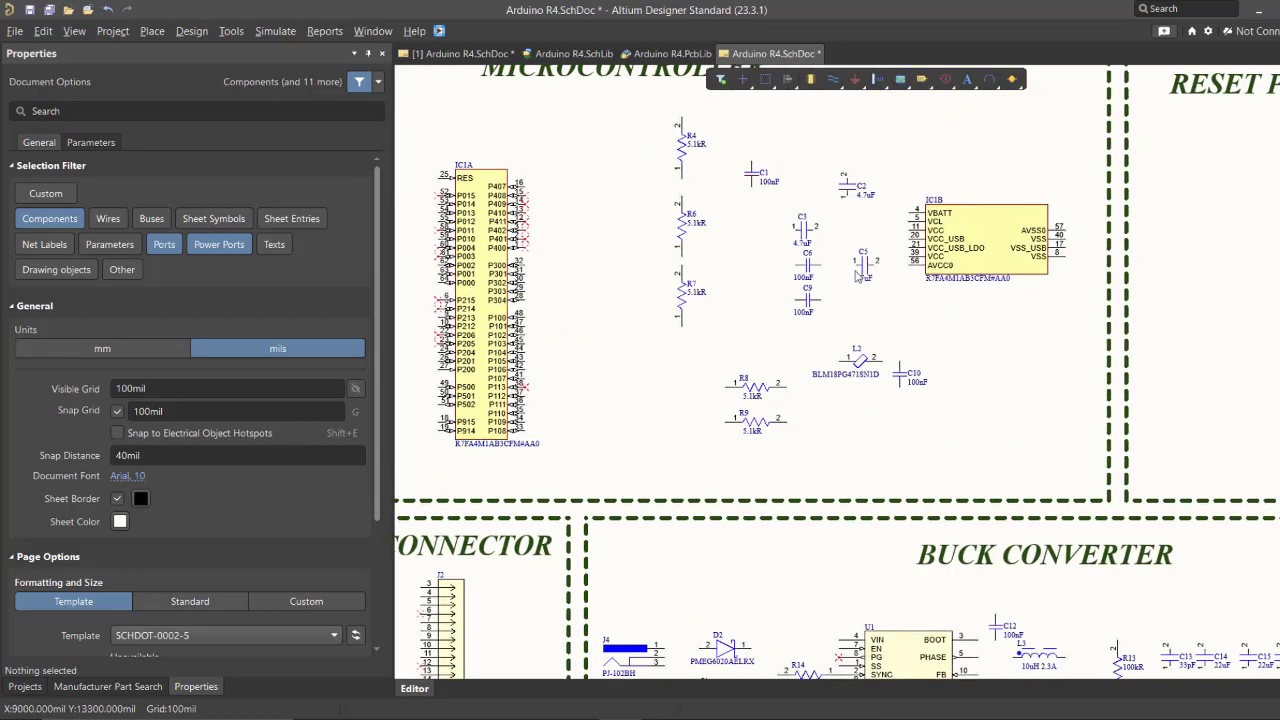
- Look over the remaining blocks of the annotated schematic, from the buck converter to the headers and LEDs
scroll(854, 269, "up", 2, "ctrl")
scroll(854, 269, "down", 5, "ctrl")
scroll(854, 269, "down", 1, "ctrl")
right_click_drag(889, 345, 749, 230)
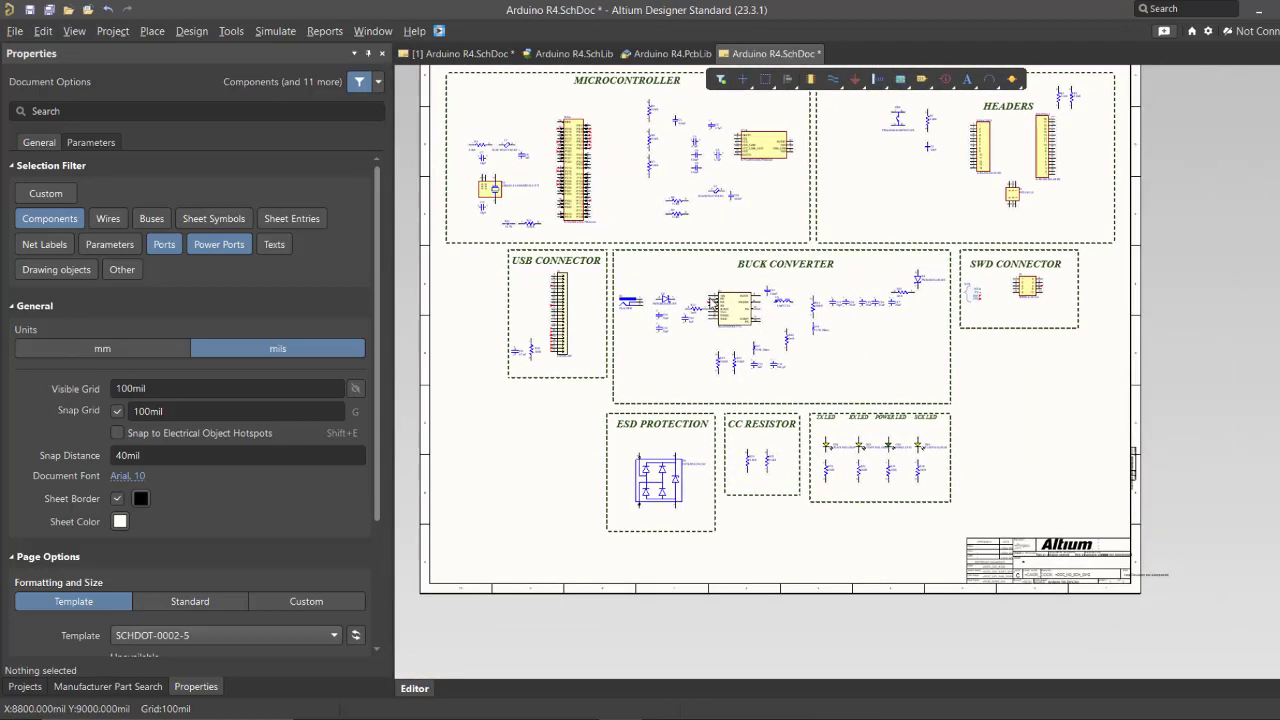
scroll(707, 298, "up", 5, "ctrl")
scroll(707, 298, "down", 2, "ctrl")
scroll(707, 298, "down", 4, "ctrl")
scroll(779, 240, "up", 4, "ctrl")
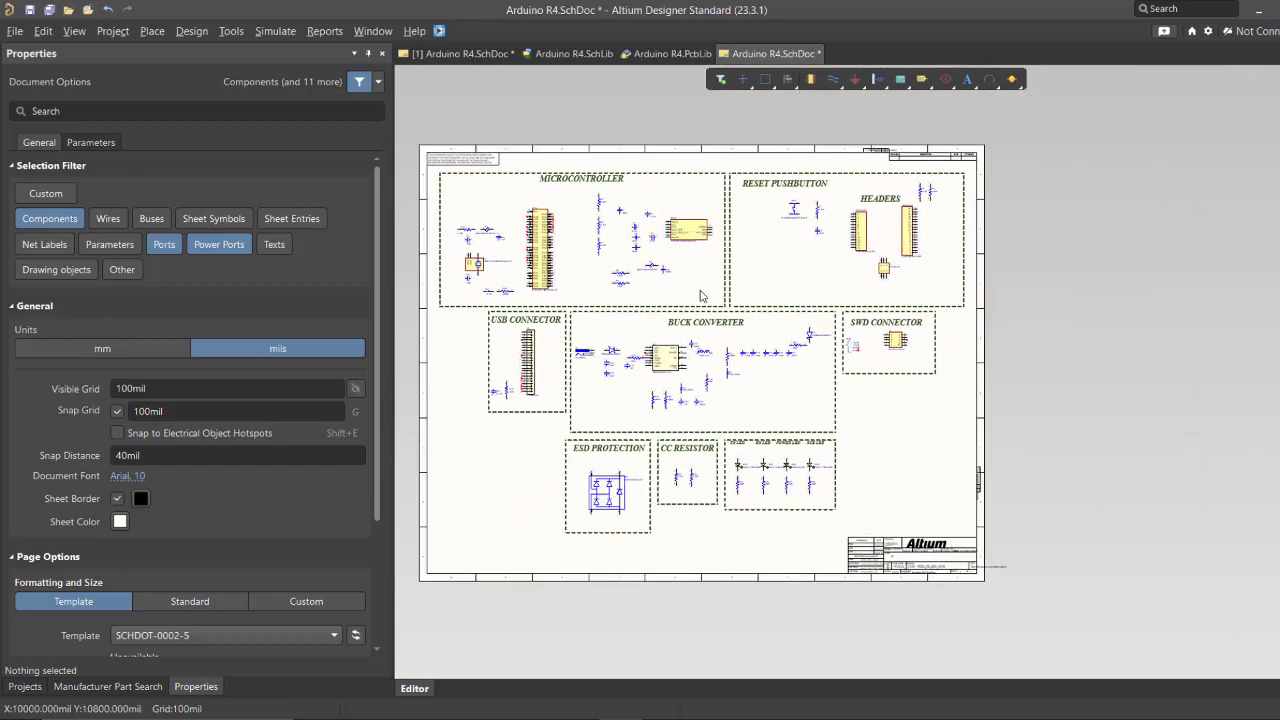
scroll(779, 240, "down", 5, "ctrl")
right_click_drag(674, 264, 806, 269)
scroll(729, 246, "up", 1, "ctrl")
scroll(806, 269, "up", 1, "ctrl")
scroll(810, 460, "down", 1)
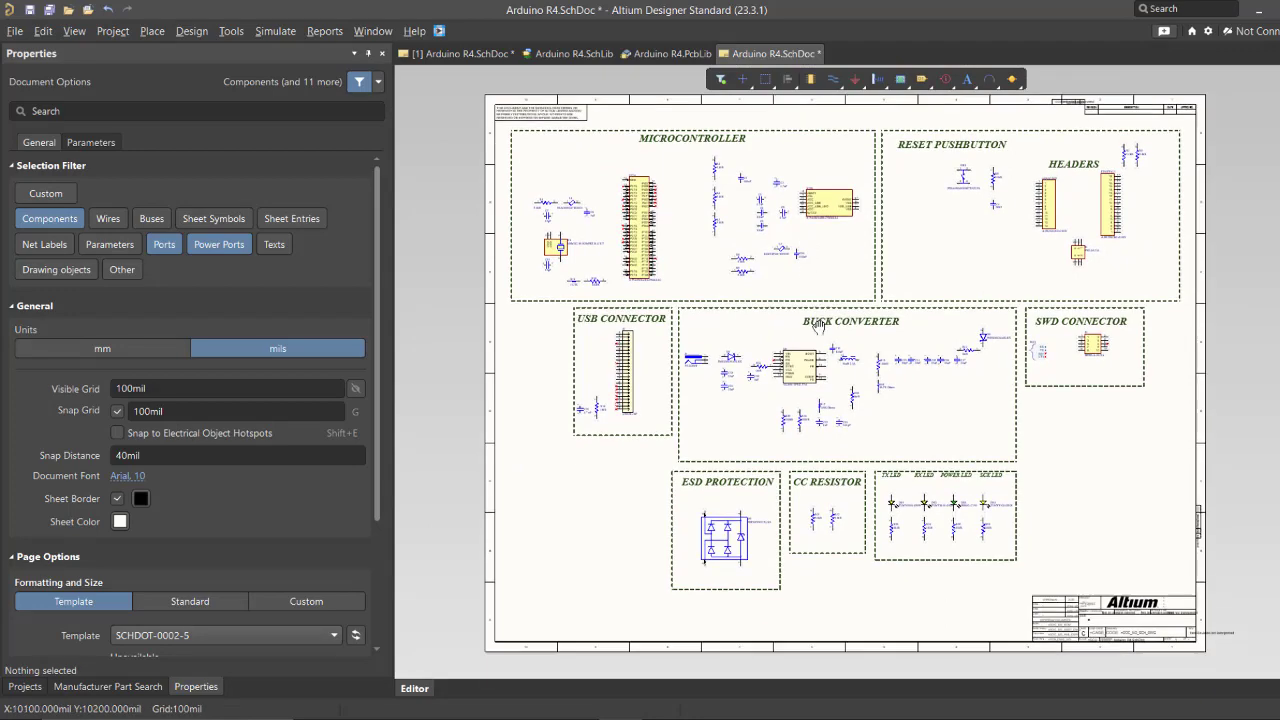